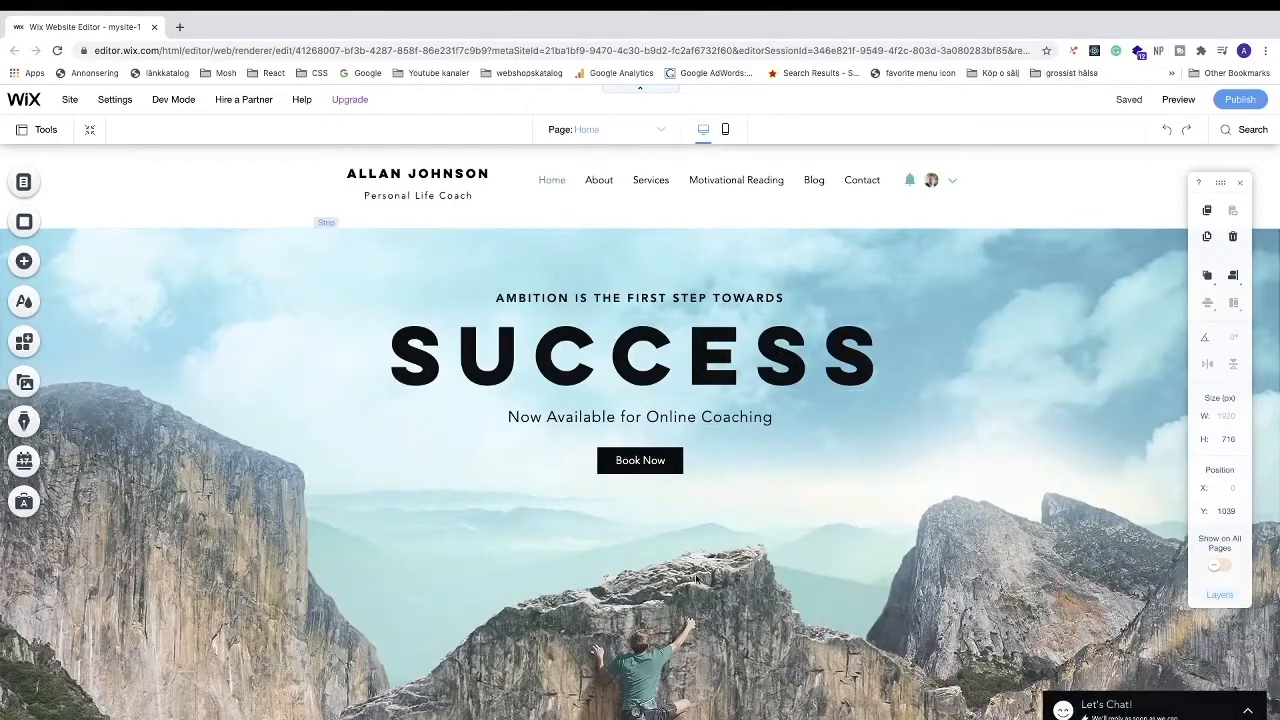
Step: Add a blank white strip from the Classic strips to the Home page below the hero image
scroll(583, 487, "down", 5)
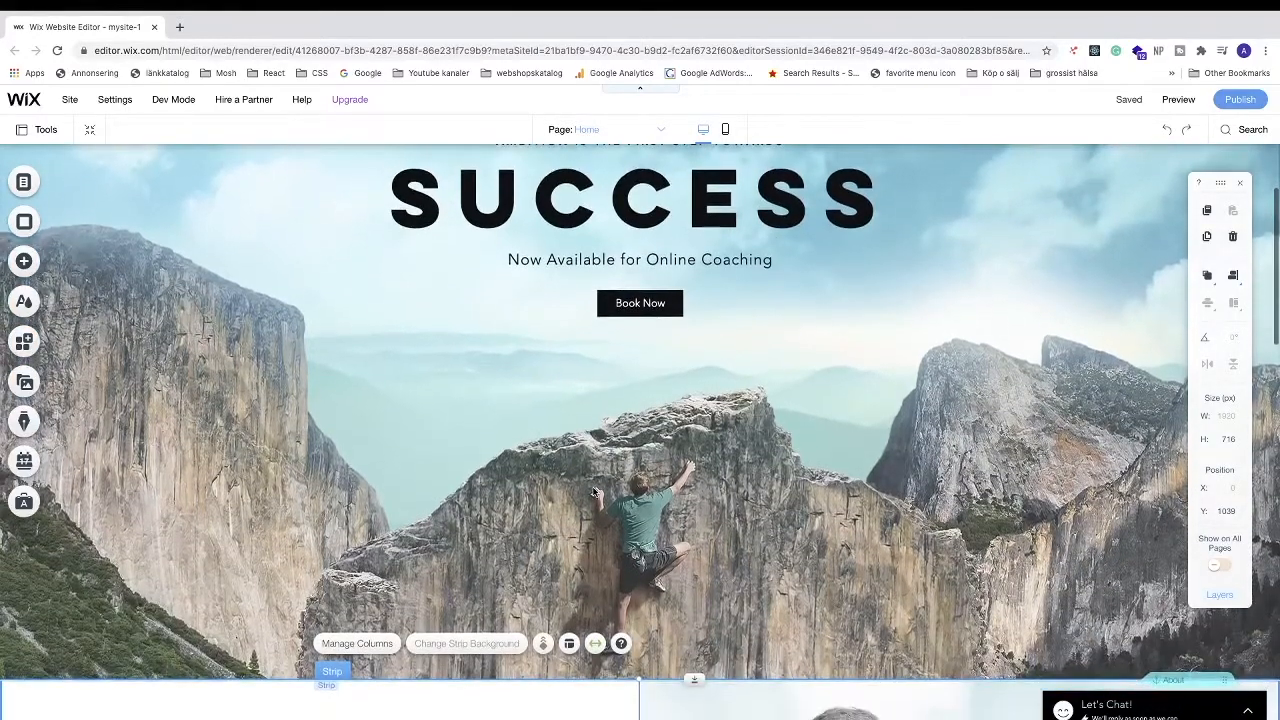
scroll(594, 490, "down", 4)
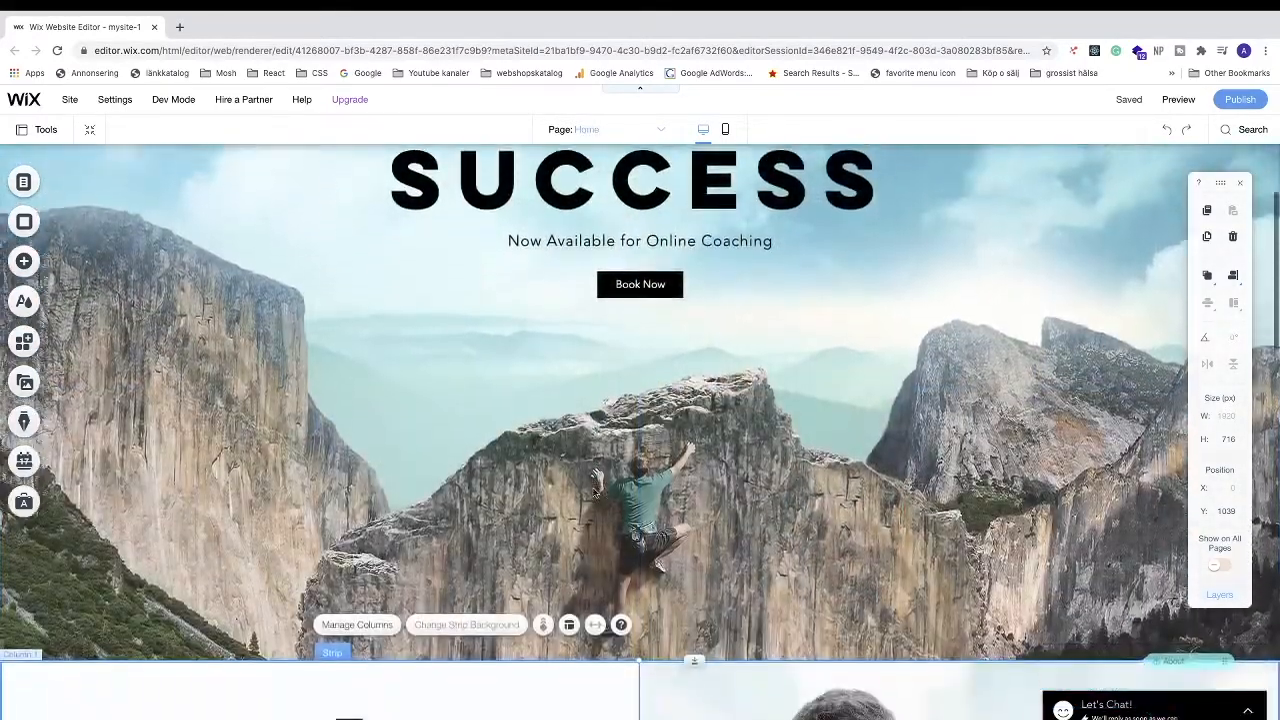
scroll(586, 369, "down", 3)
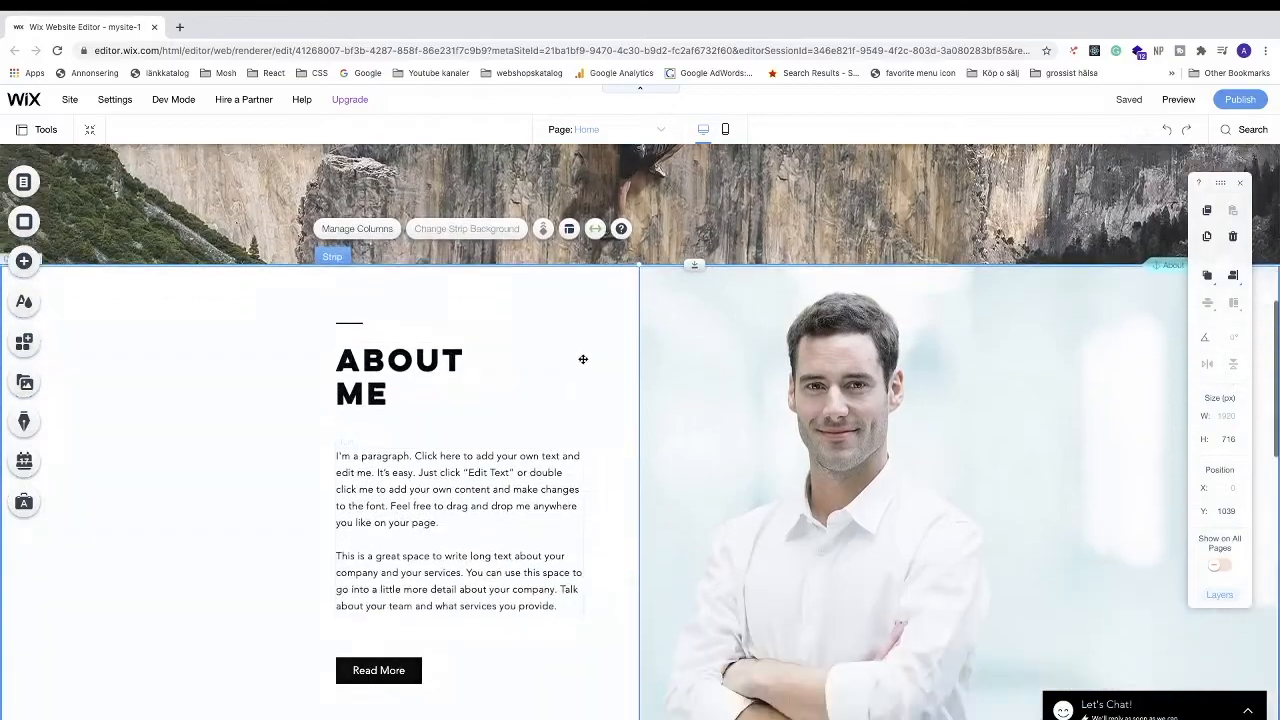
scroll(629, 388, "up", 12)
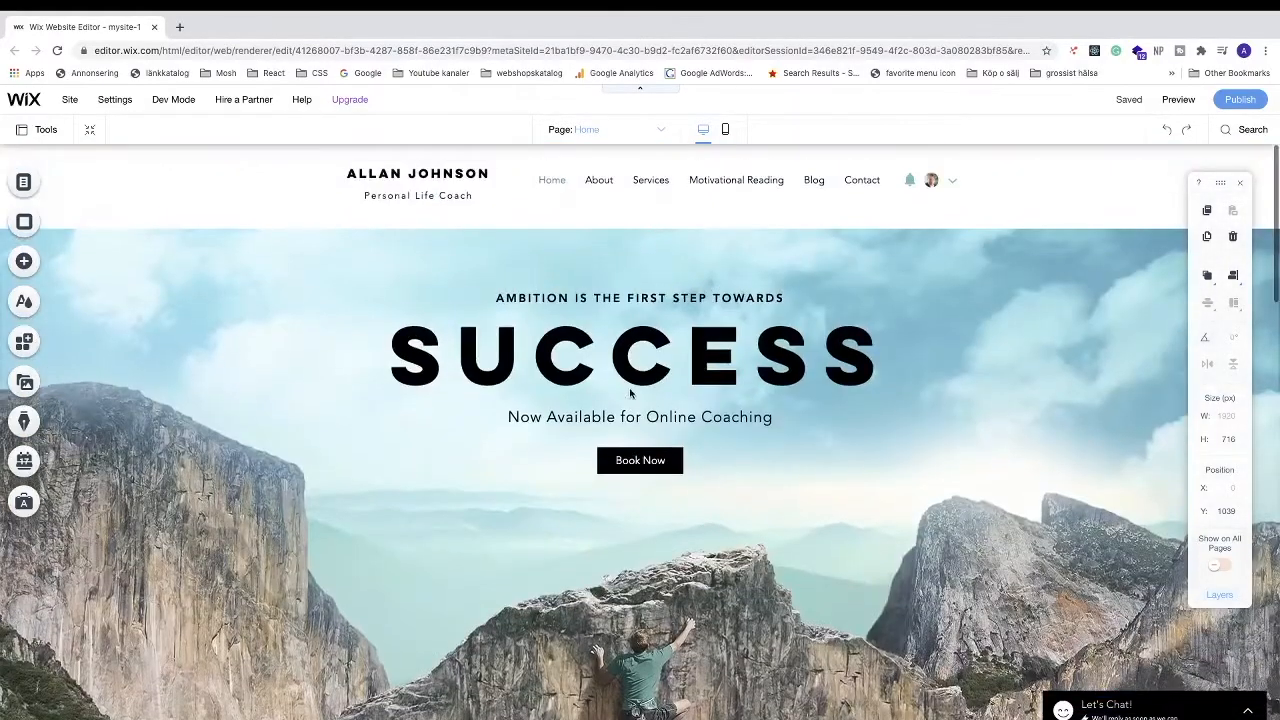
left_click(23, 263)
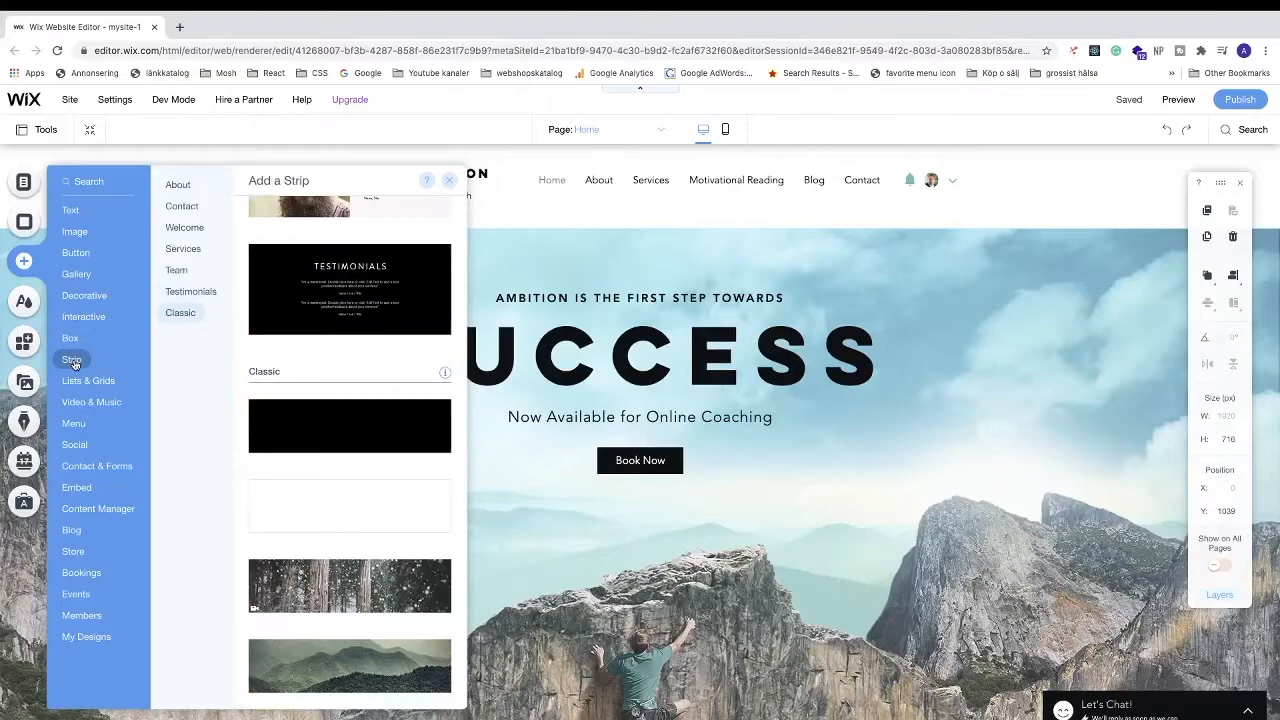
left_click(182, 315)
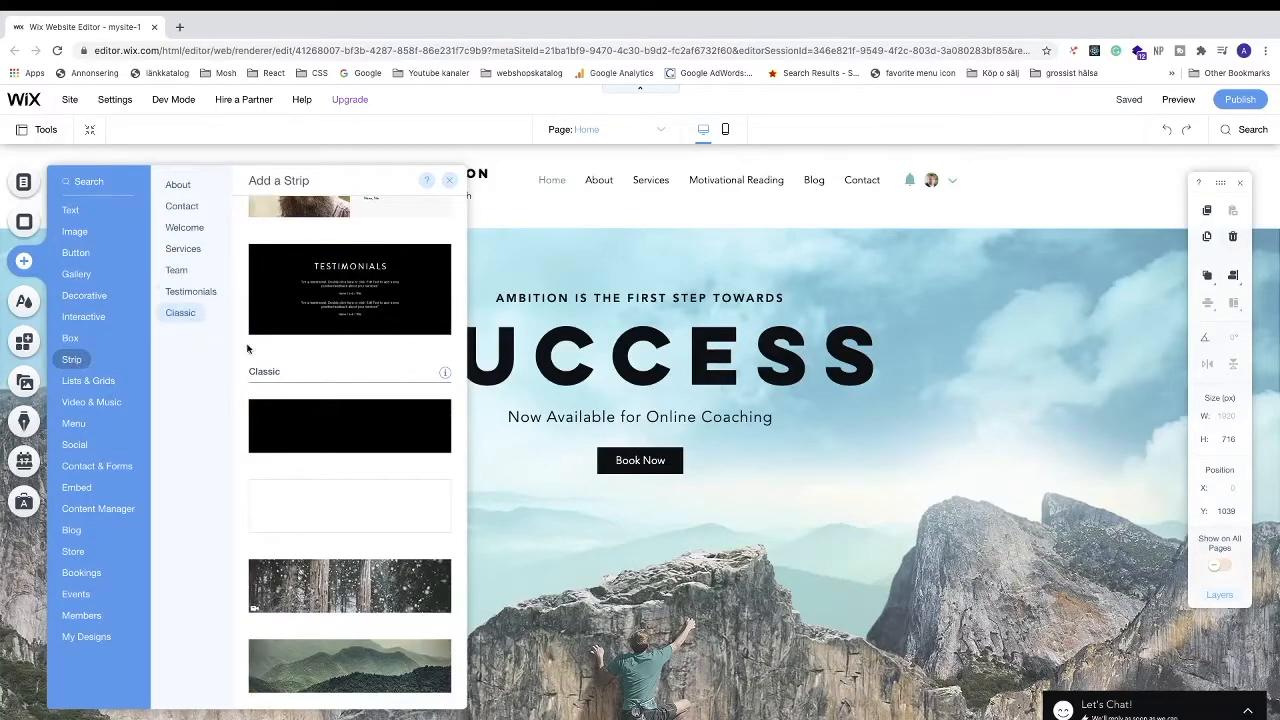
left_click(343, 510)
Step: Stretch the new blank strip to a height of about 775 px
left_click_drag(697, 643, 697, 719)
scroll(670, 522, "down", 2)
scroll(670, 522, "down", 7)
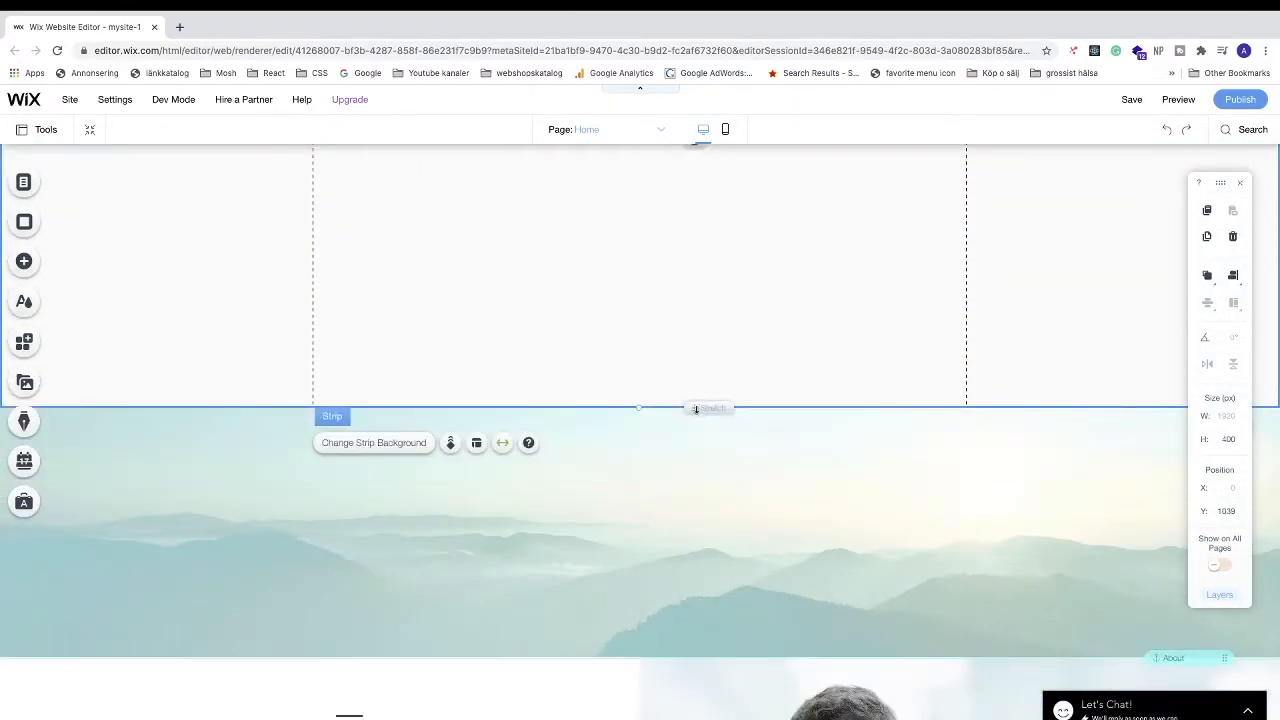
left_click_drag(700, 409, 698, 657)
scroll(631, 457, "up", 1)
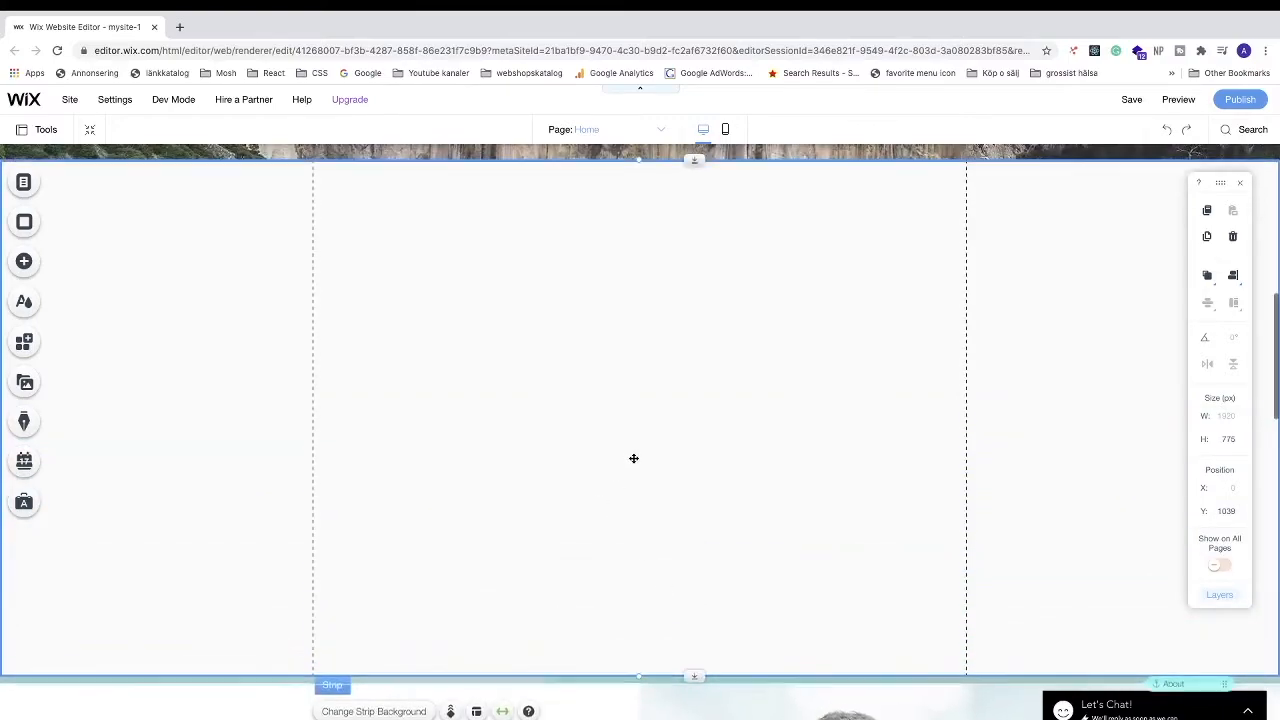
scroll(633, 458, "down", 1)
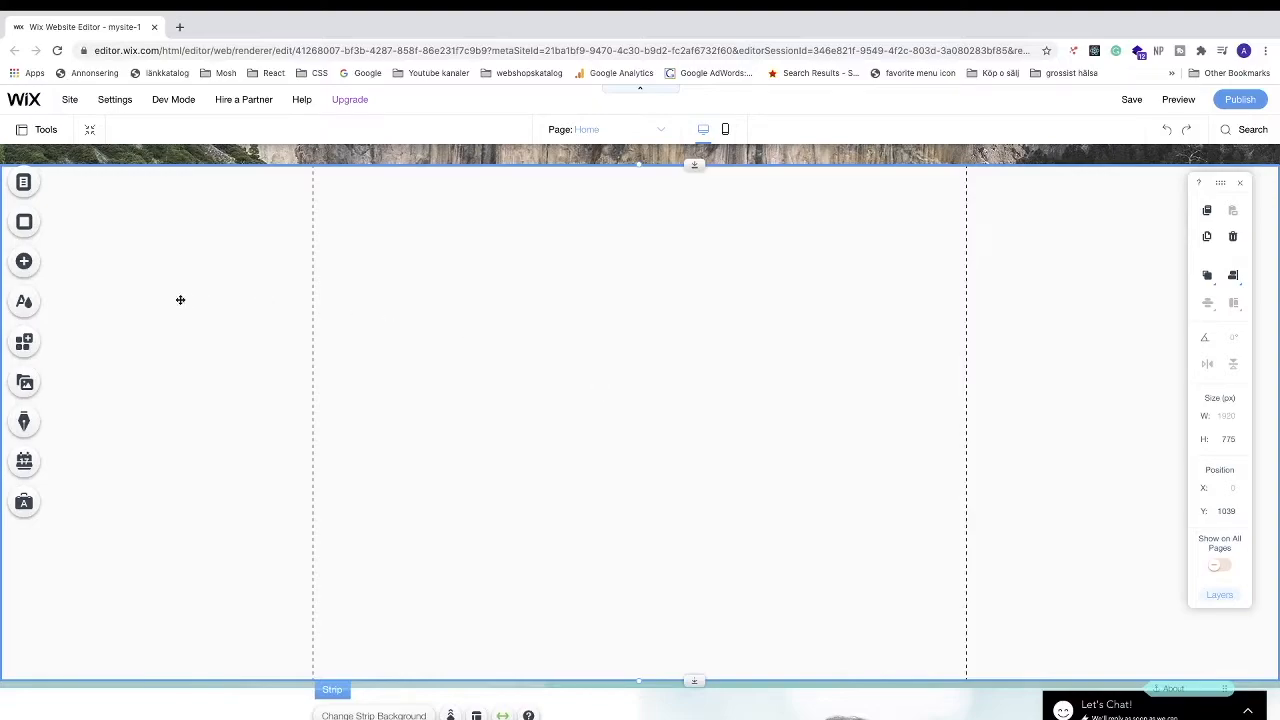
Step: Search the Wix App Market for "instagram", add the Instagram Feed app by Wix to the page and open its settings
left_click(30, 345)
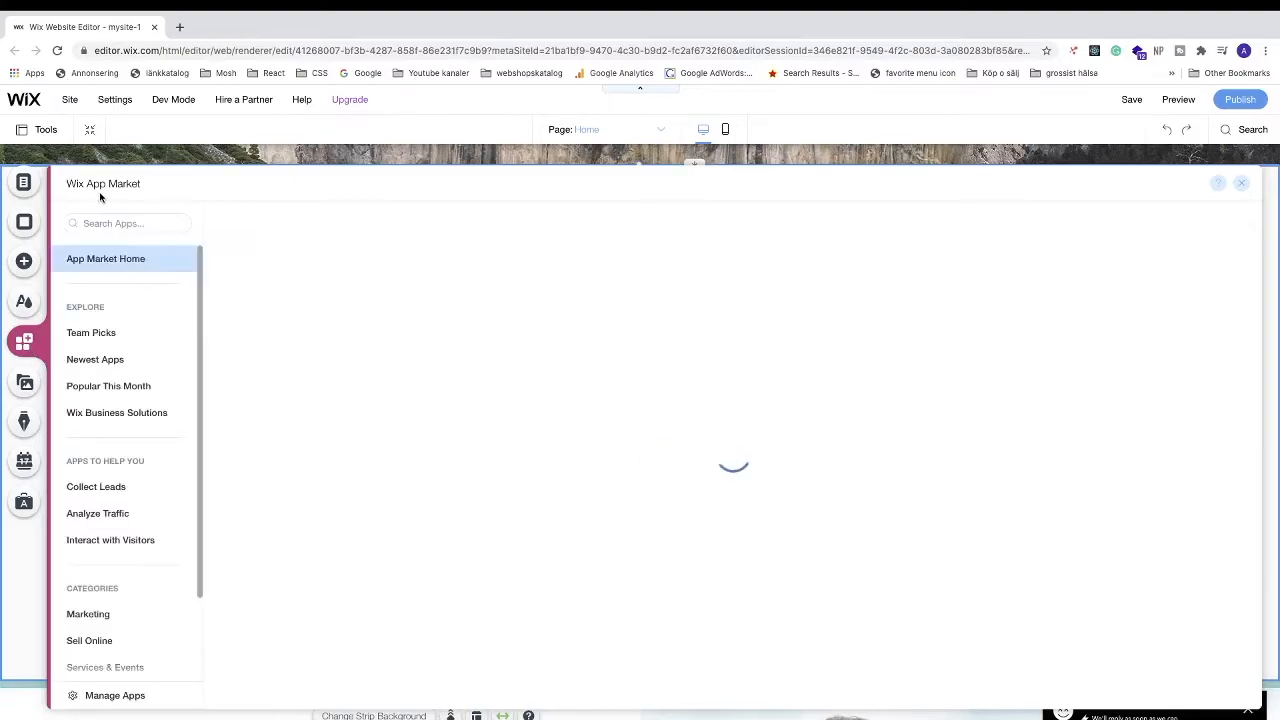
left_click(100, 223)
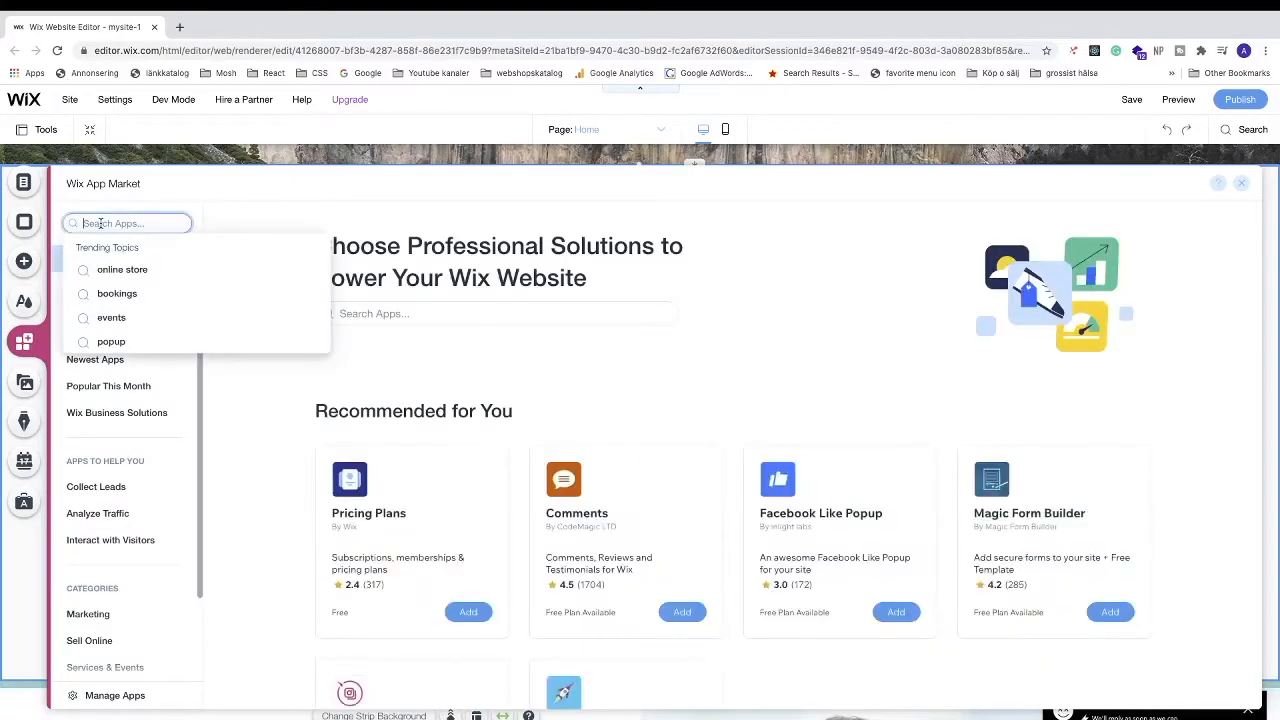
type("instagram")
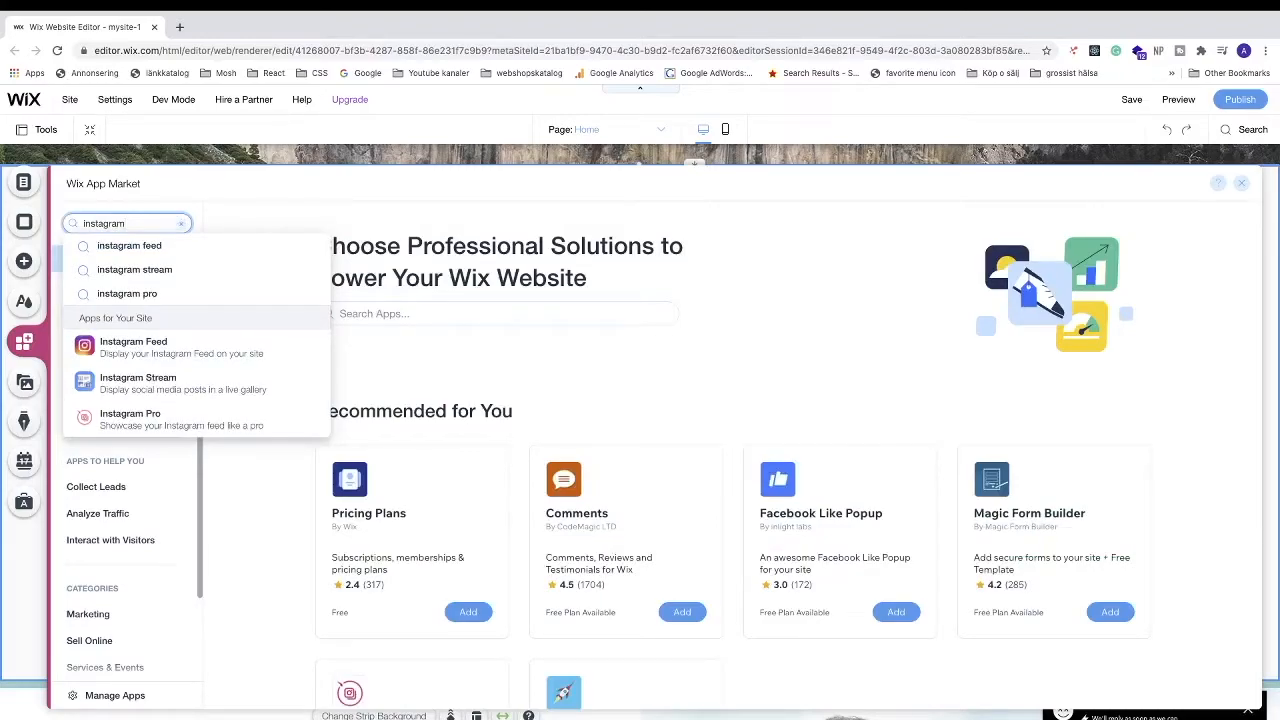
key("Return")
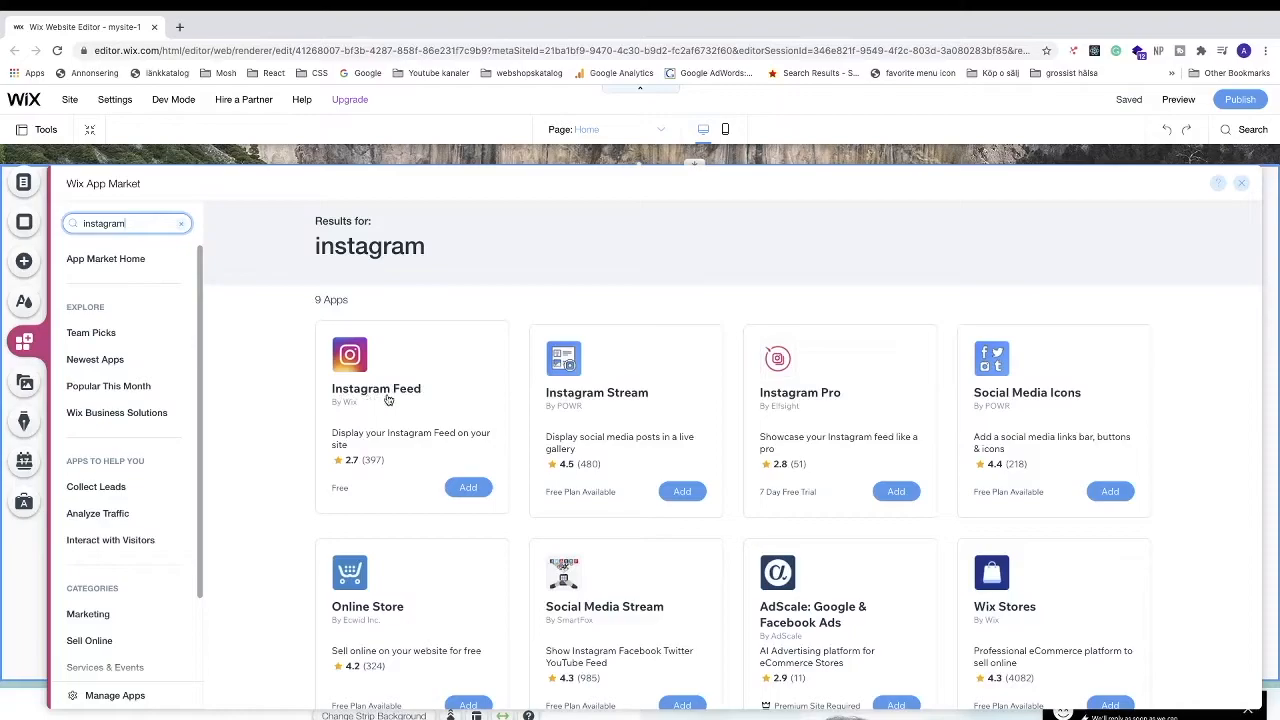
left_click(467, 488)
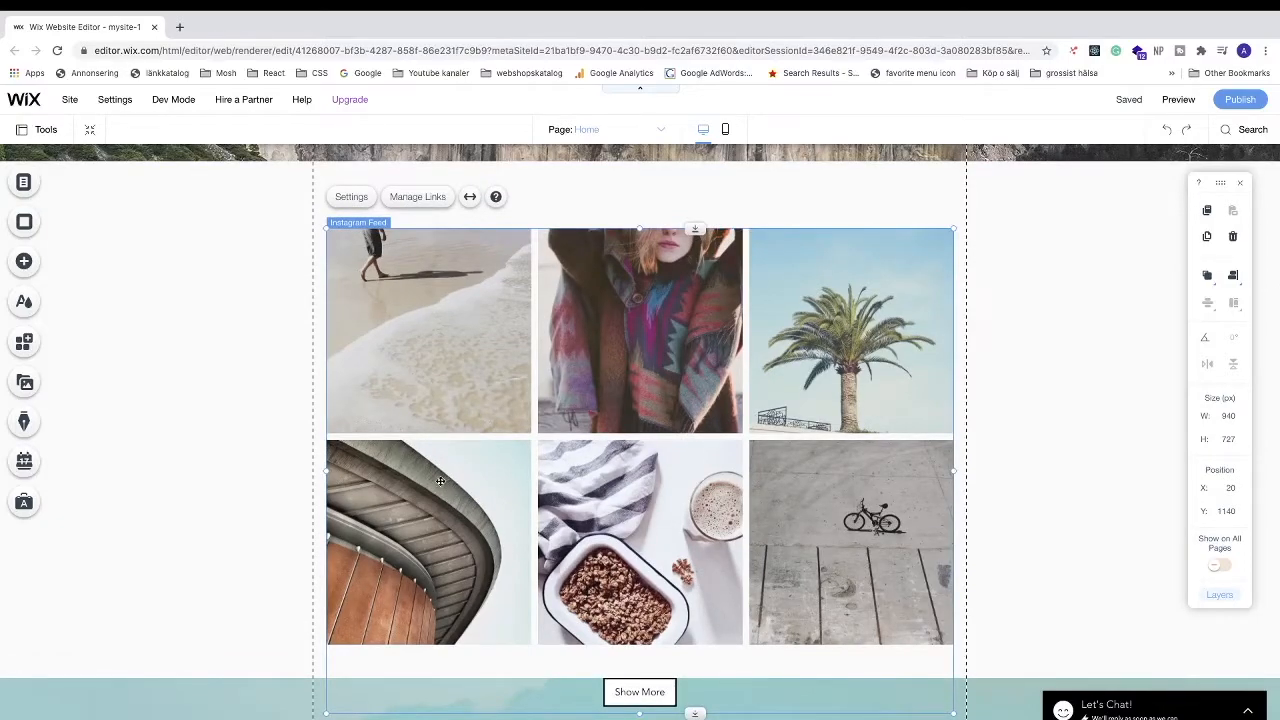
left_click(350, 198)
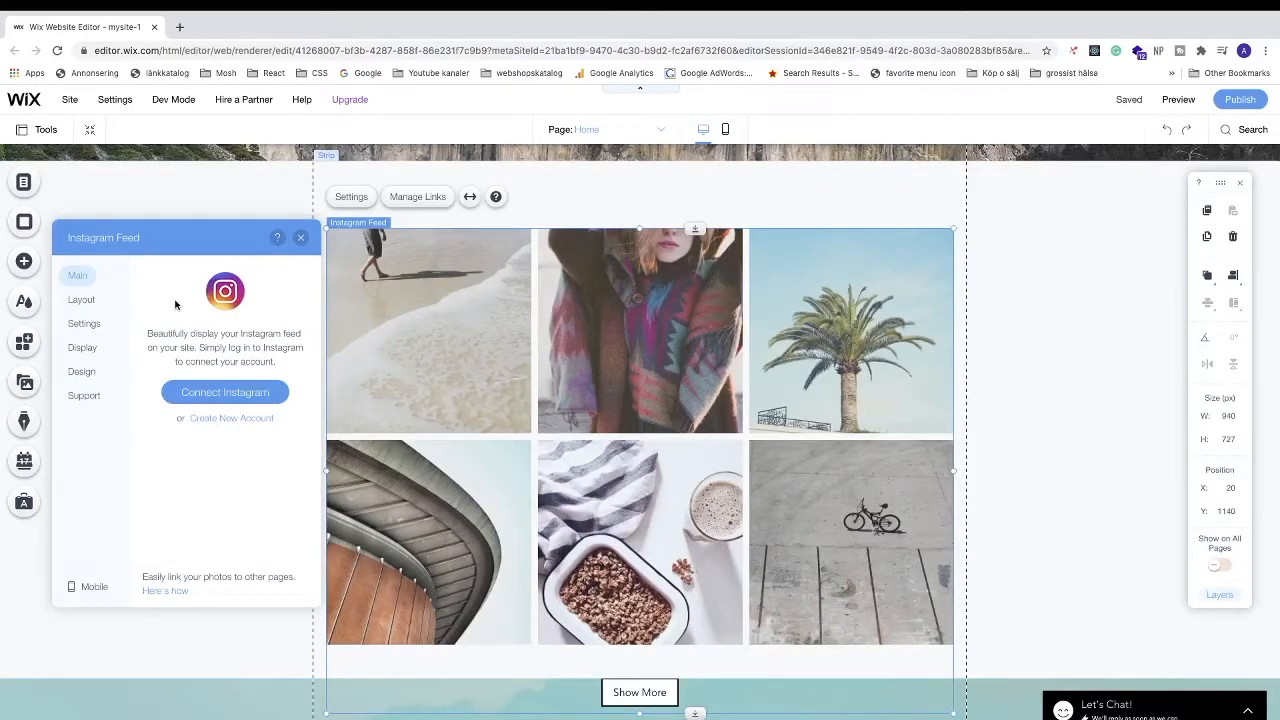
Step: Open instagram.com in a new browser tab and check which profile is logged in
left_click(180, 27)
type("in")
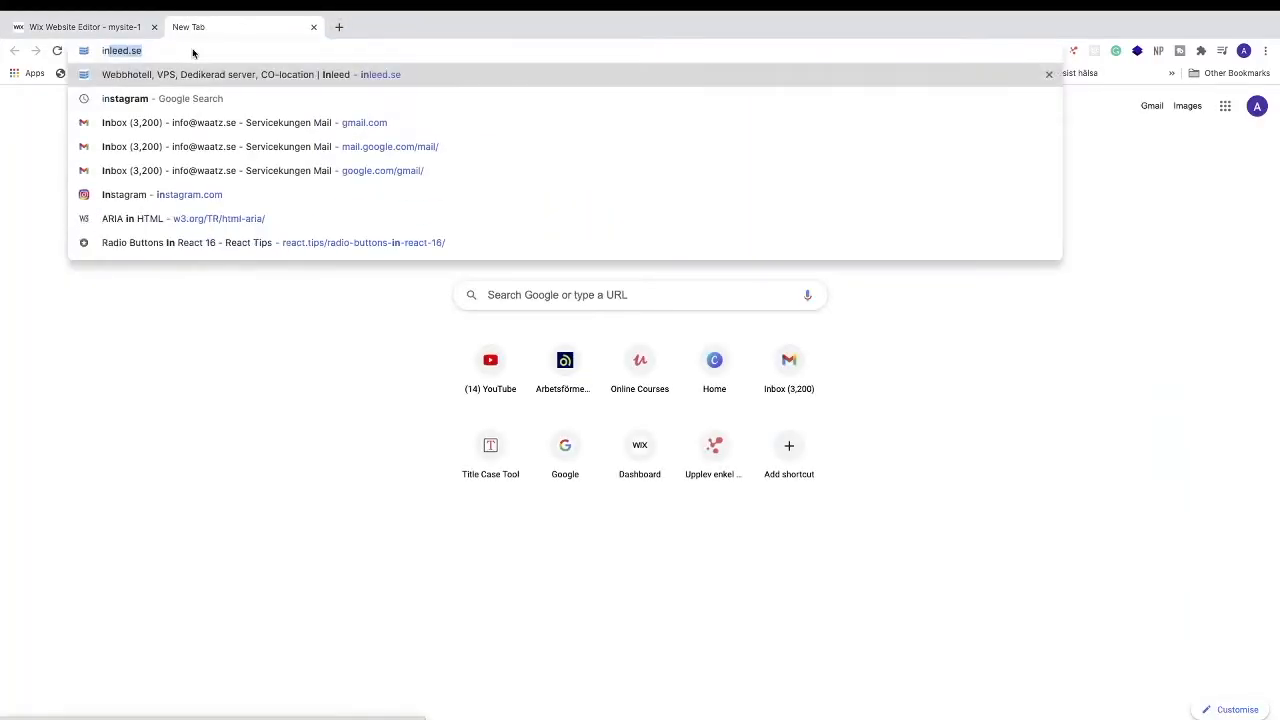
type("st")
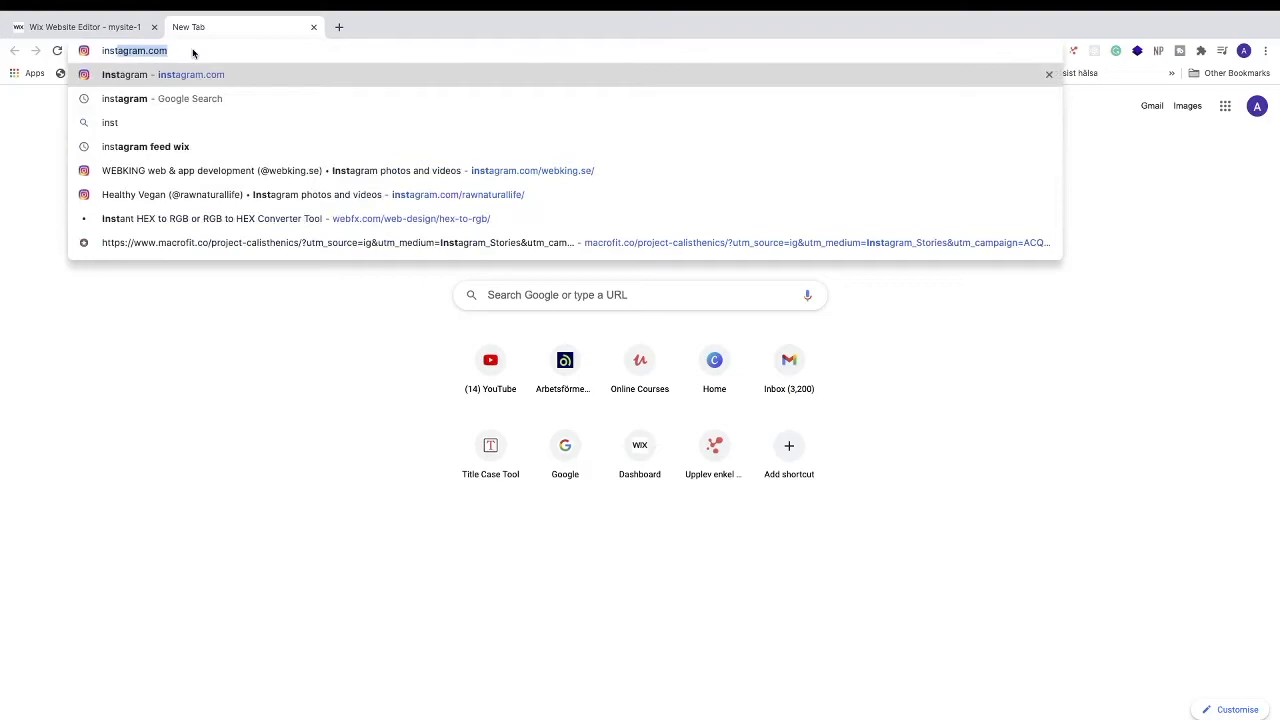
key("Return")
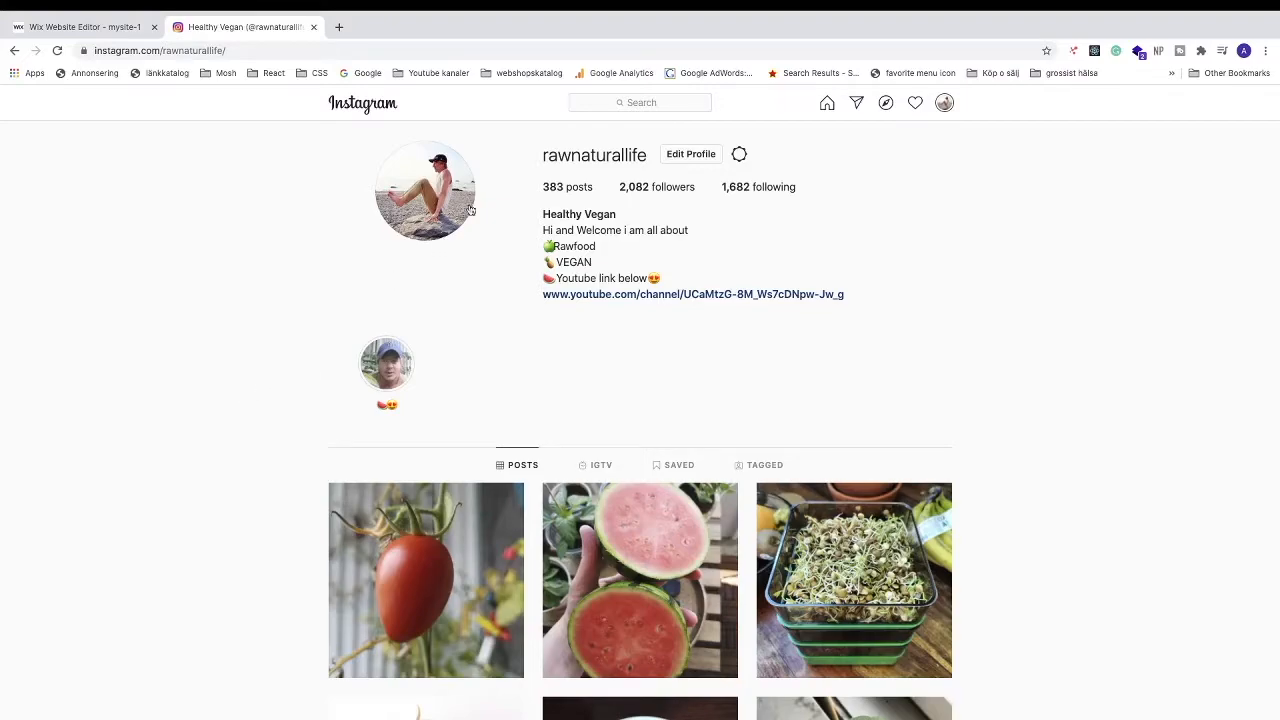
left_click_drag(541, 155, 647, 156)
left_click(513, 167)
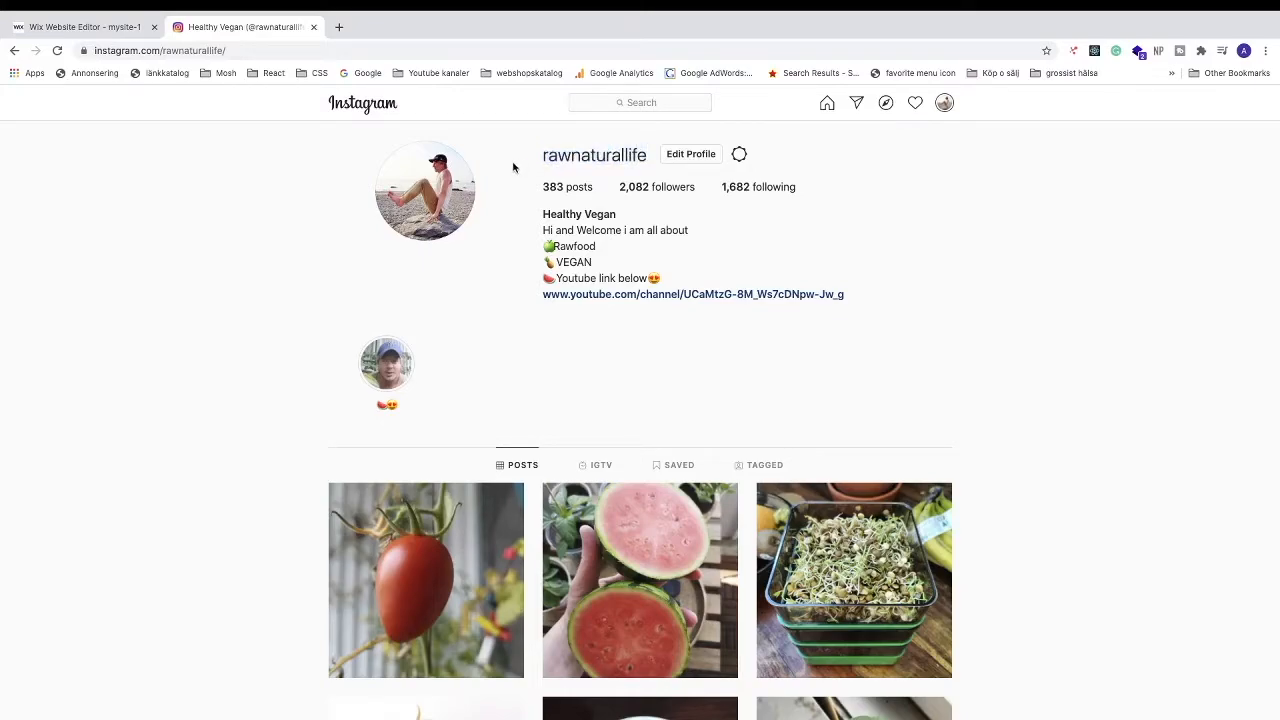
Step: Return to the Wix editor and connect the feed to the logged-in Instagram account, authorizing access to profile info and media
left_click(93, 30)
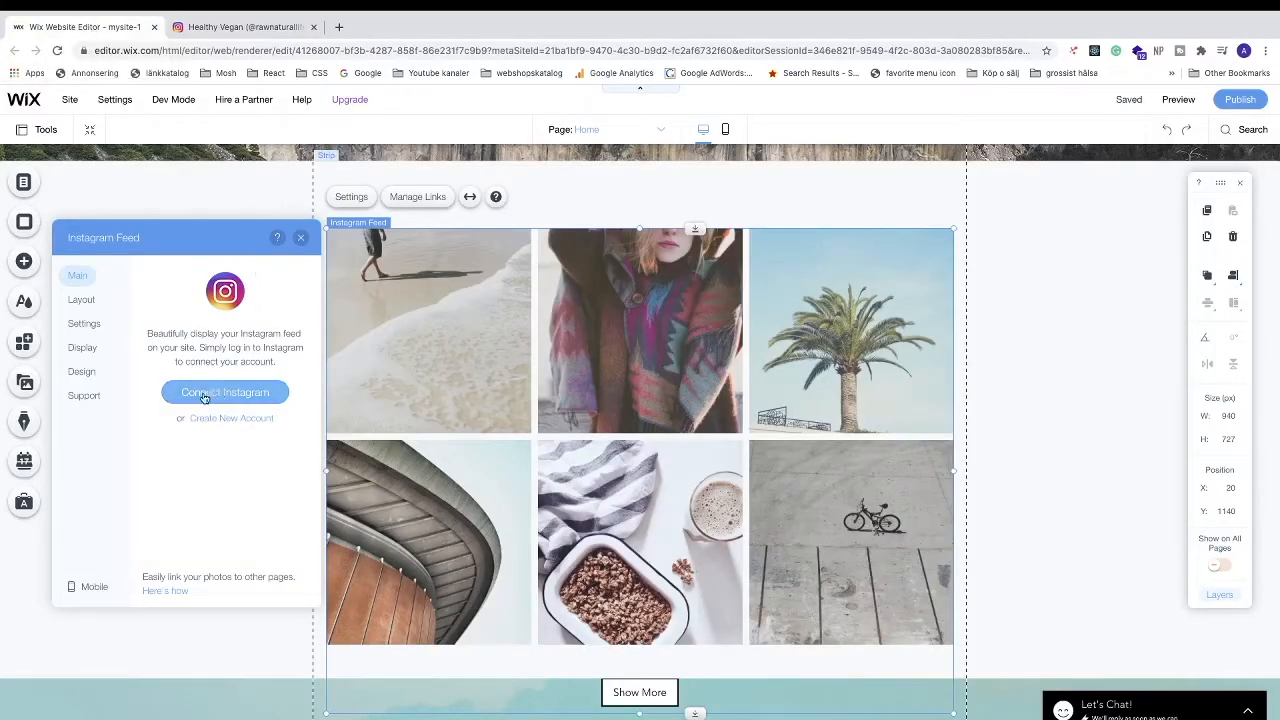
left_click(226, 393)
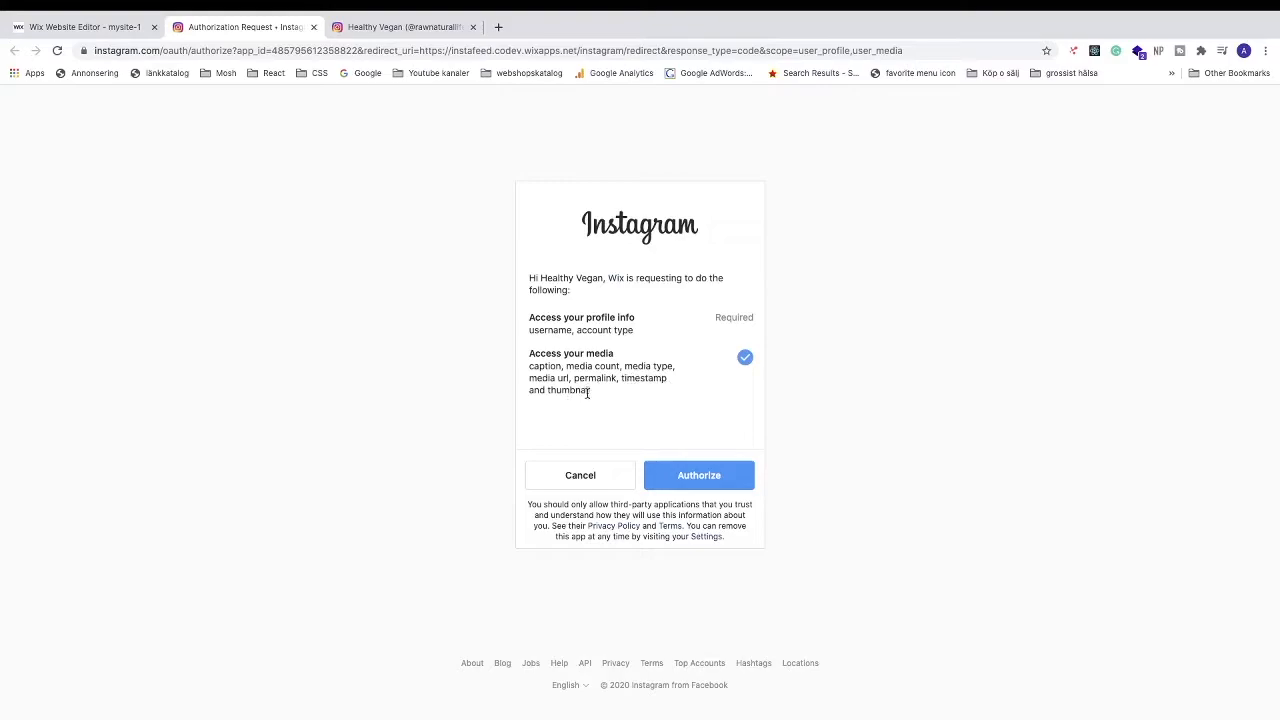
left_click(689, 476)
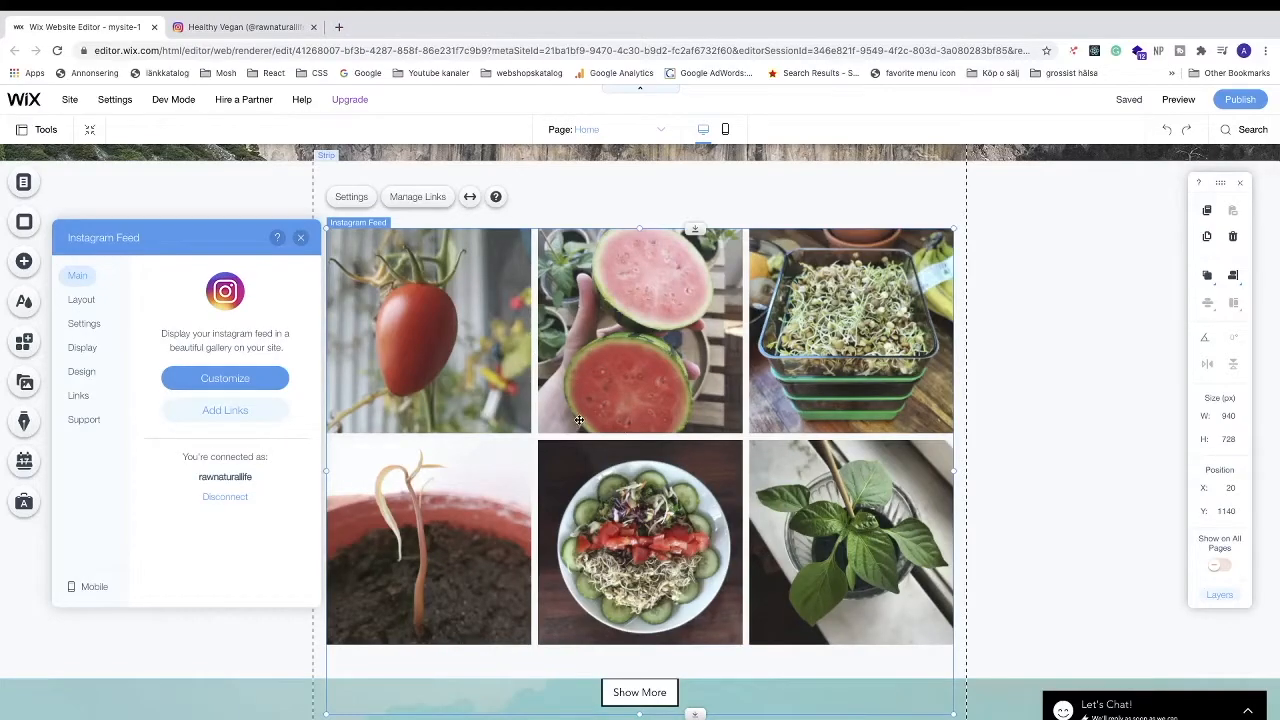
Step: Extend the strip to about 890 px high so it encloses the whole Instagram feed, including the Show More button
scroll(579, 420, "down", 1)
left_click(1051, 511)
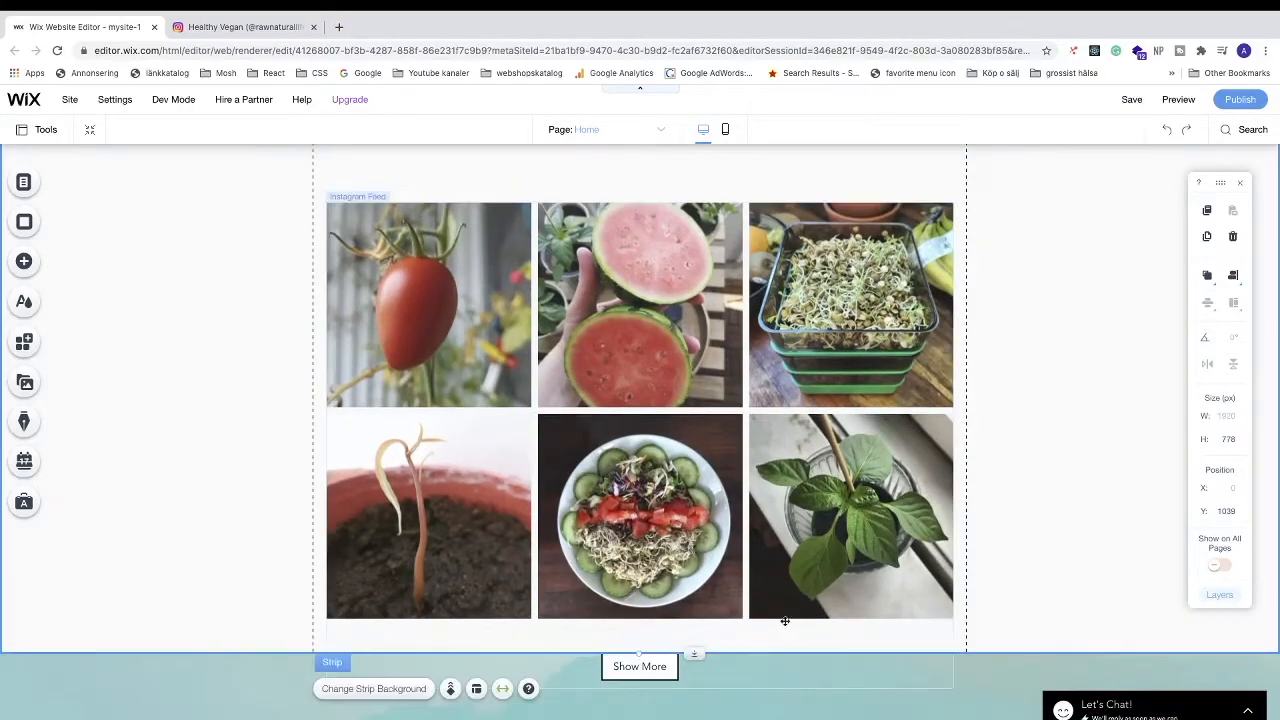
left_click_drag(694, 655, 698, 719)
scroll(736, 559, "down", 1)
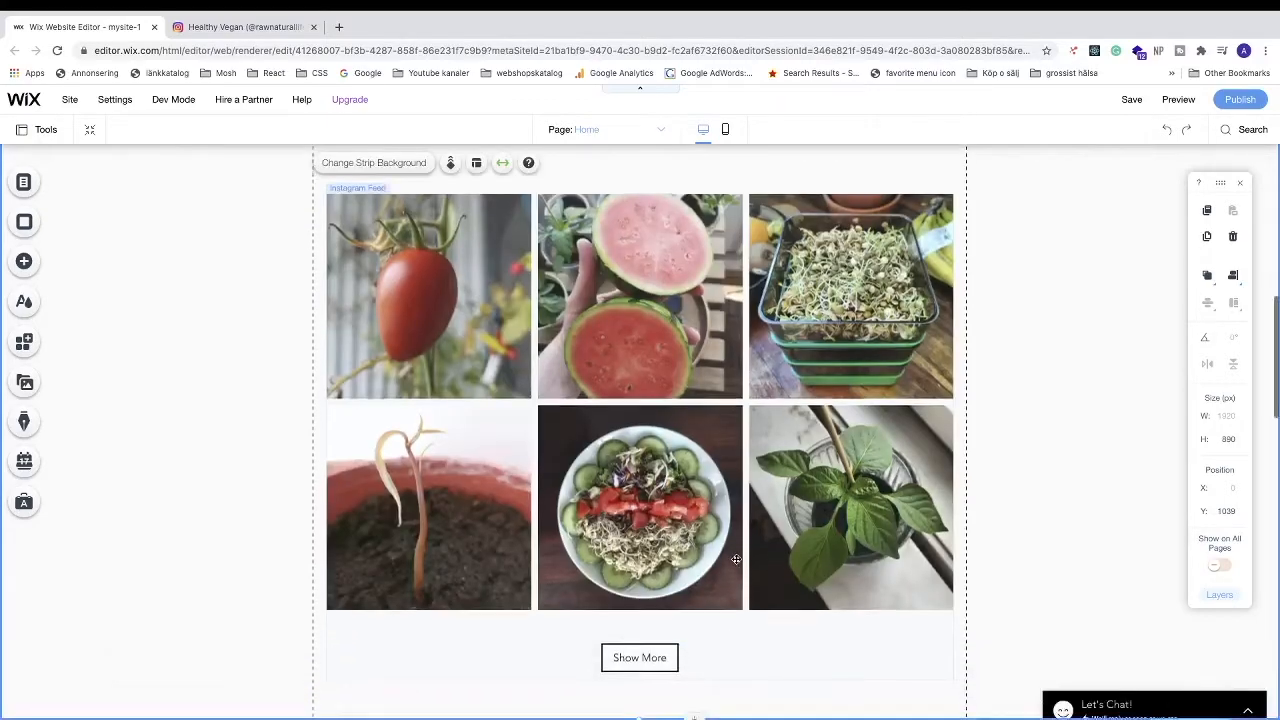
scroll(736, 559, "up", 2)
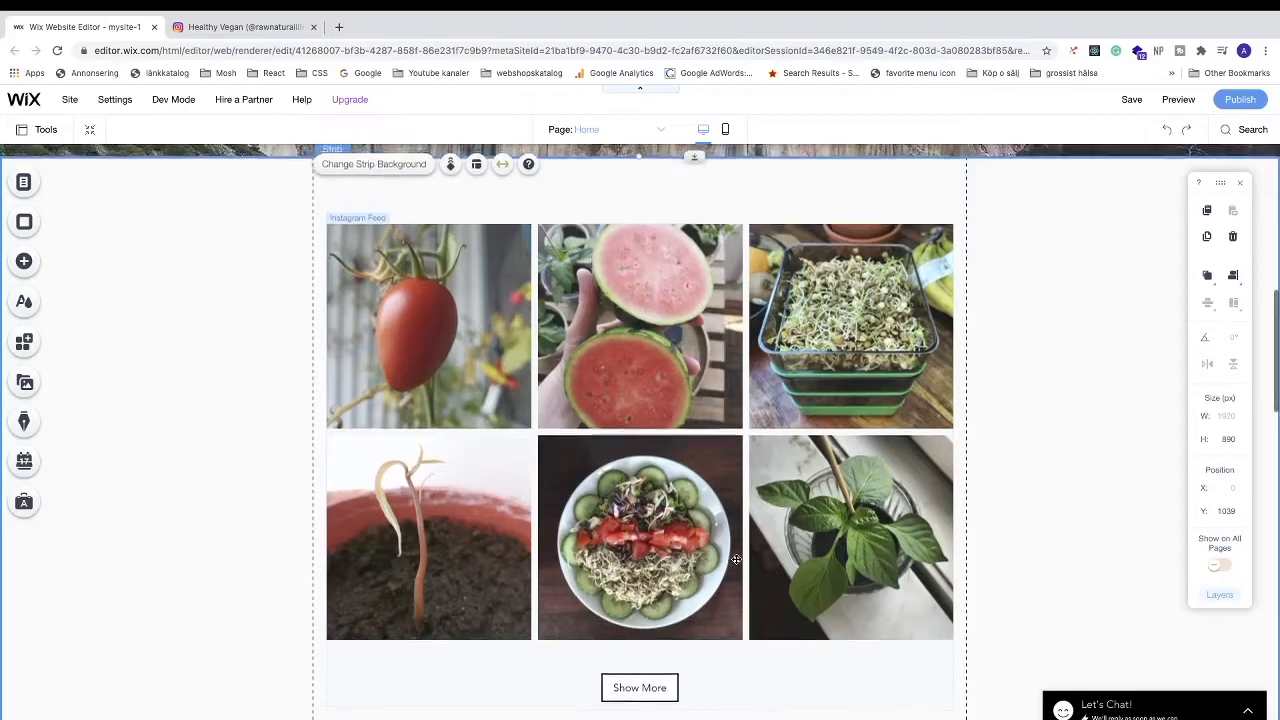
scroll(736, 559, "down", 1)
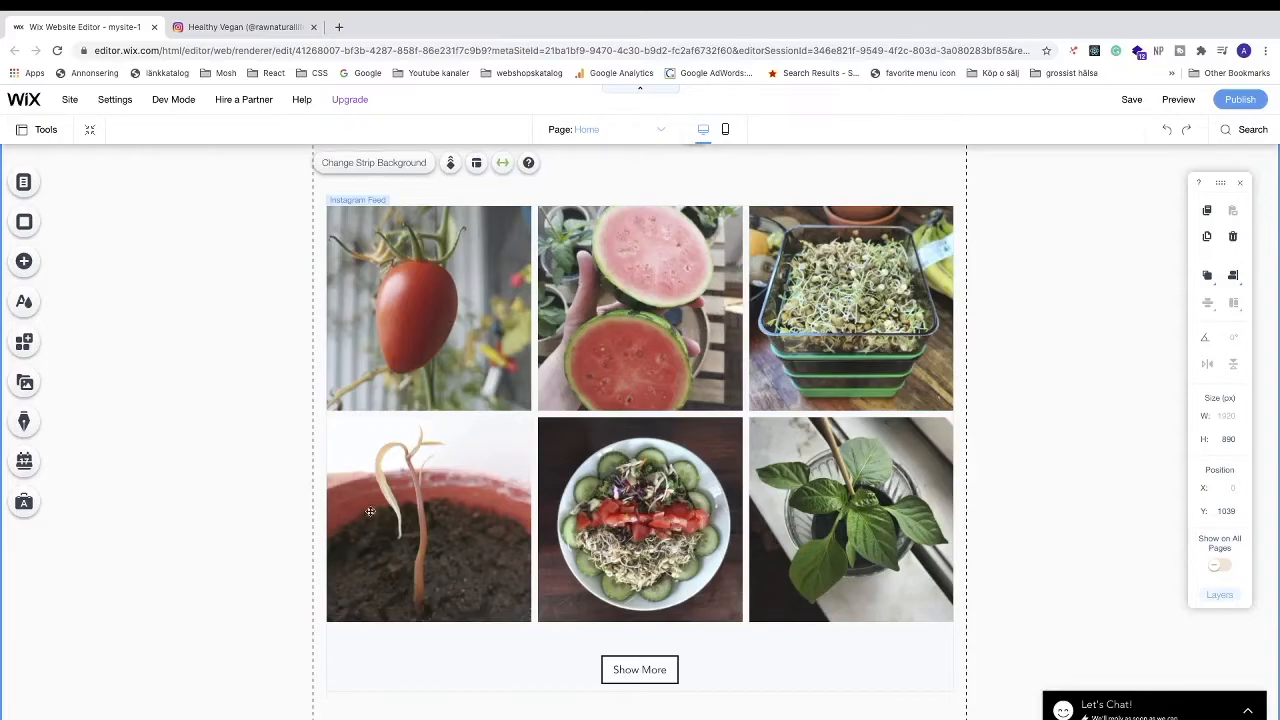
scroll(456, 506, "up", 3)
scroll(461, 476, "up", 1)
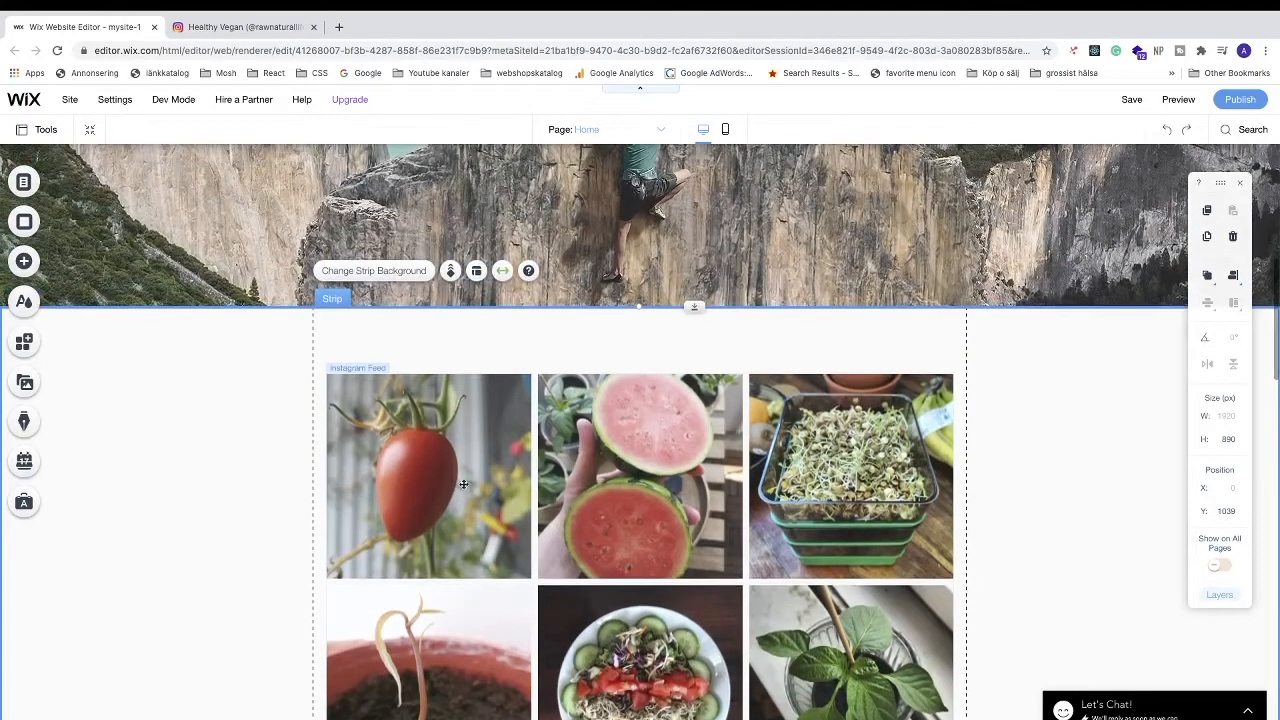
Step: Open the Instagram feed's layout settings, try the Slider layout and switch the gallery to the Collage layout
left_click(451, 471)
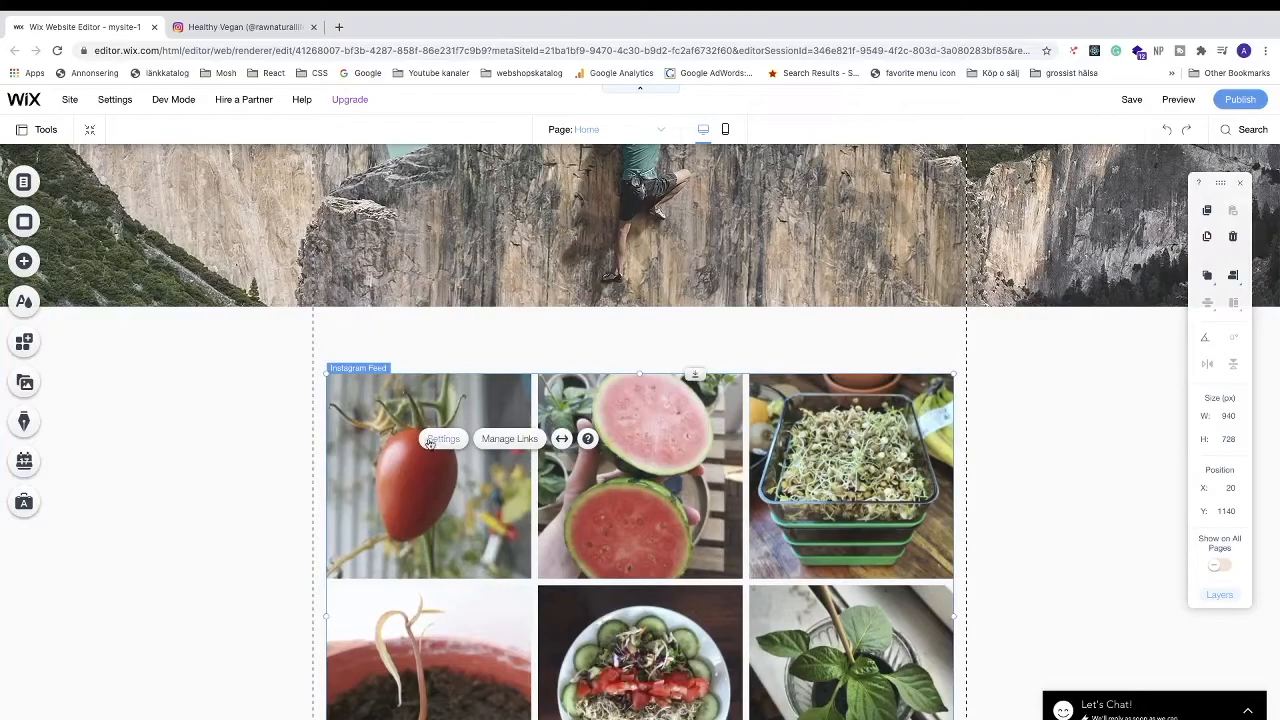
left_click(437, 440)
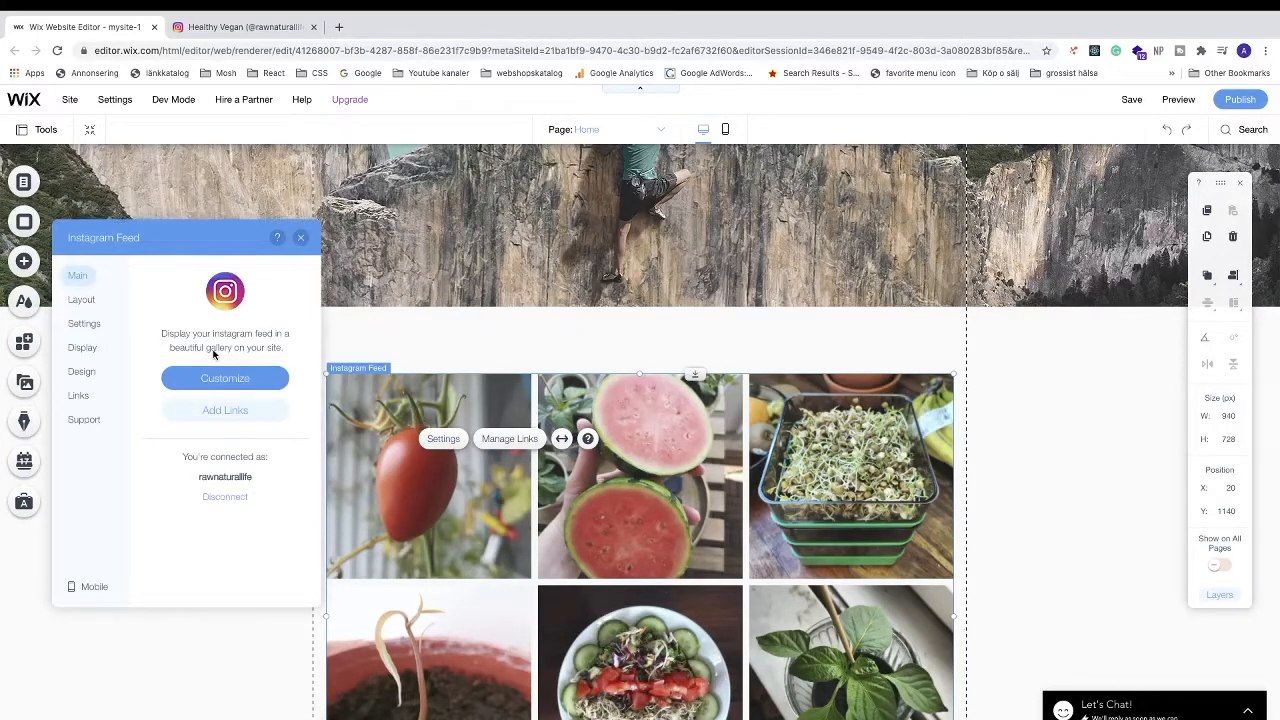
scroll(439, 355, "down", 2)
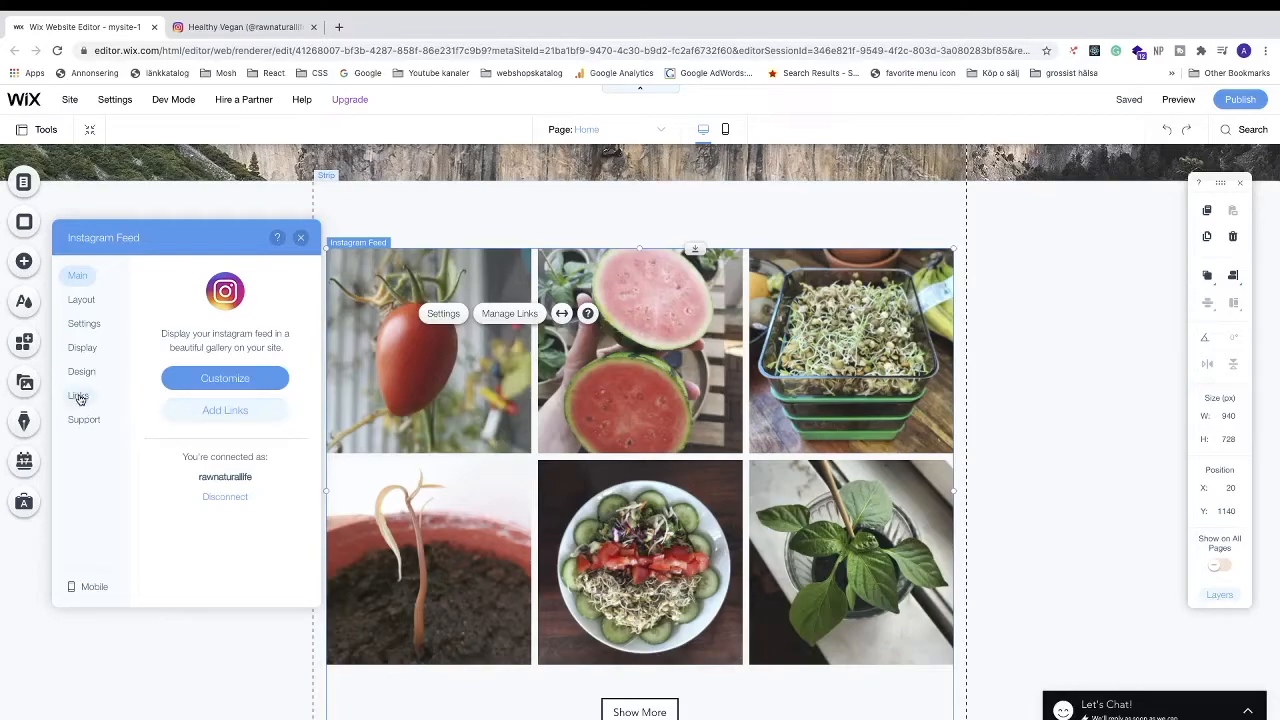
left_click(78, 301)
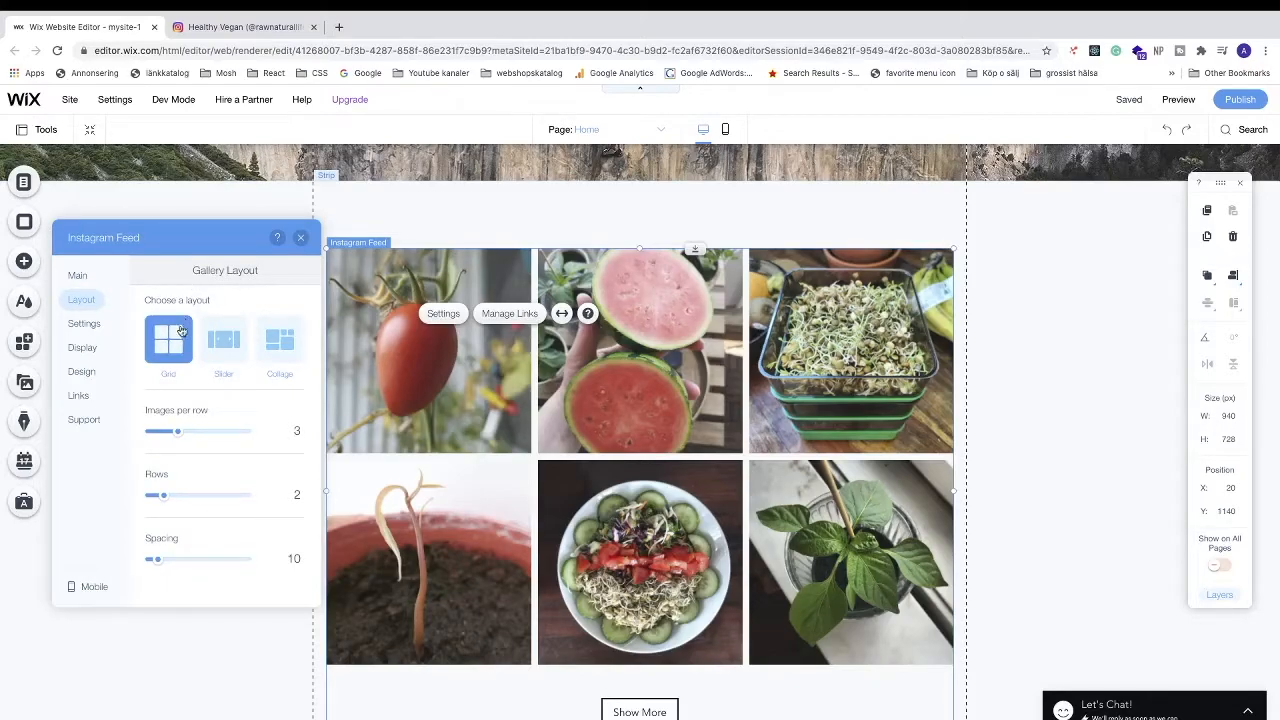
left_click(223, 340)
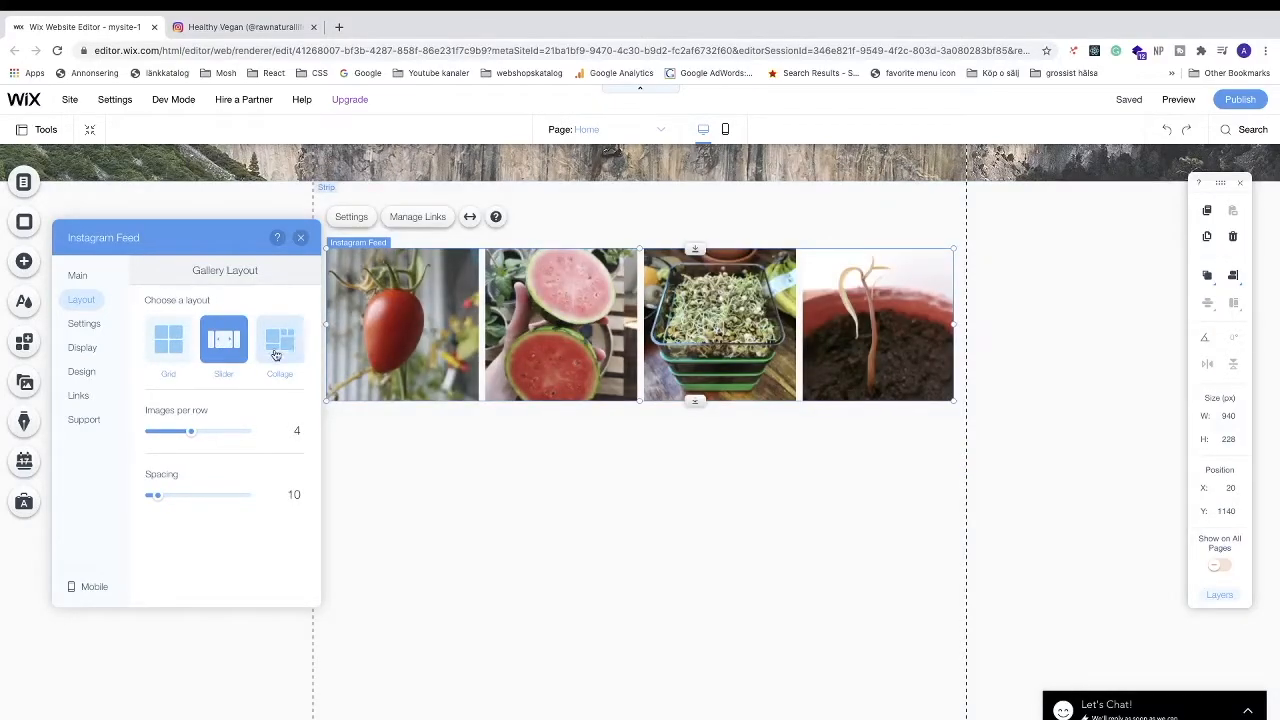
left_click(284, 350)
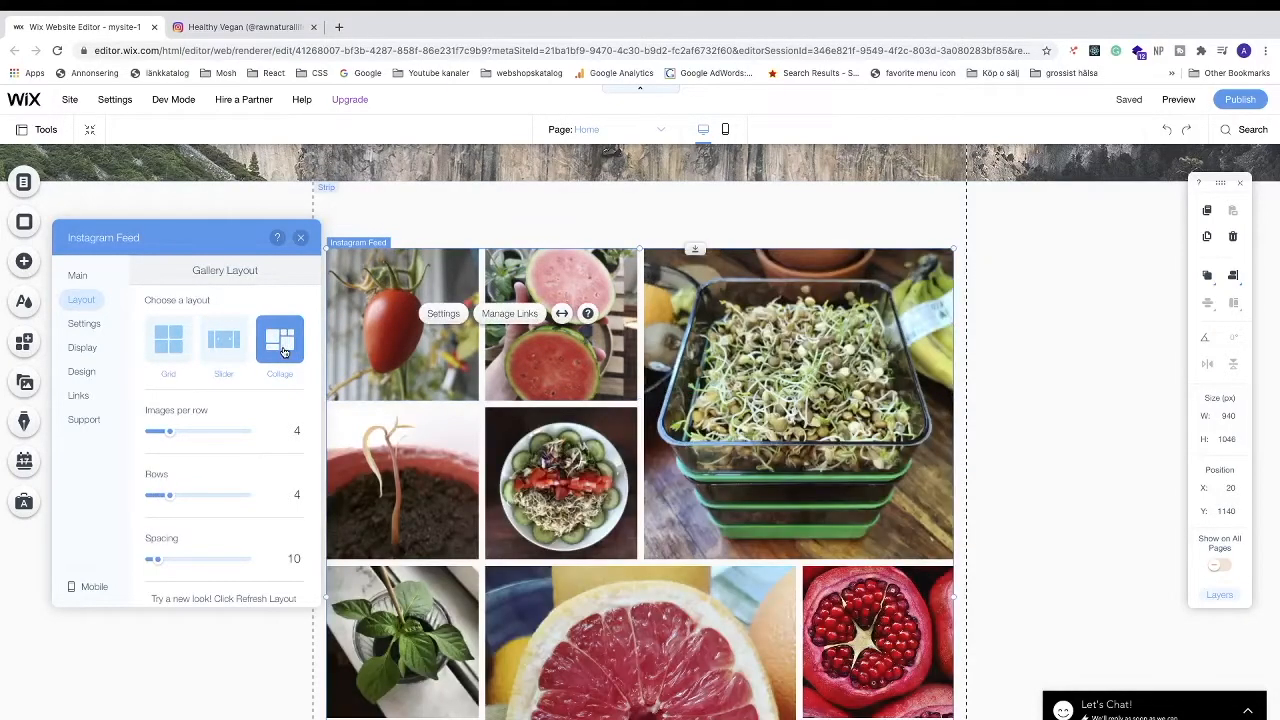
scroll(480, 395, "down", 1)
scroll(487, 396, "down", 1)
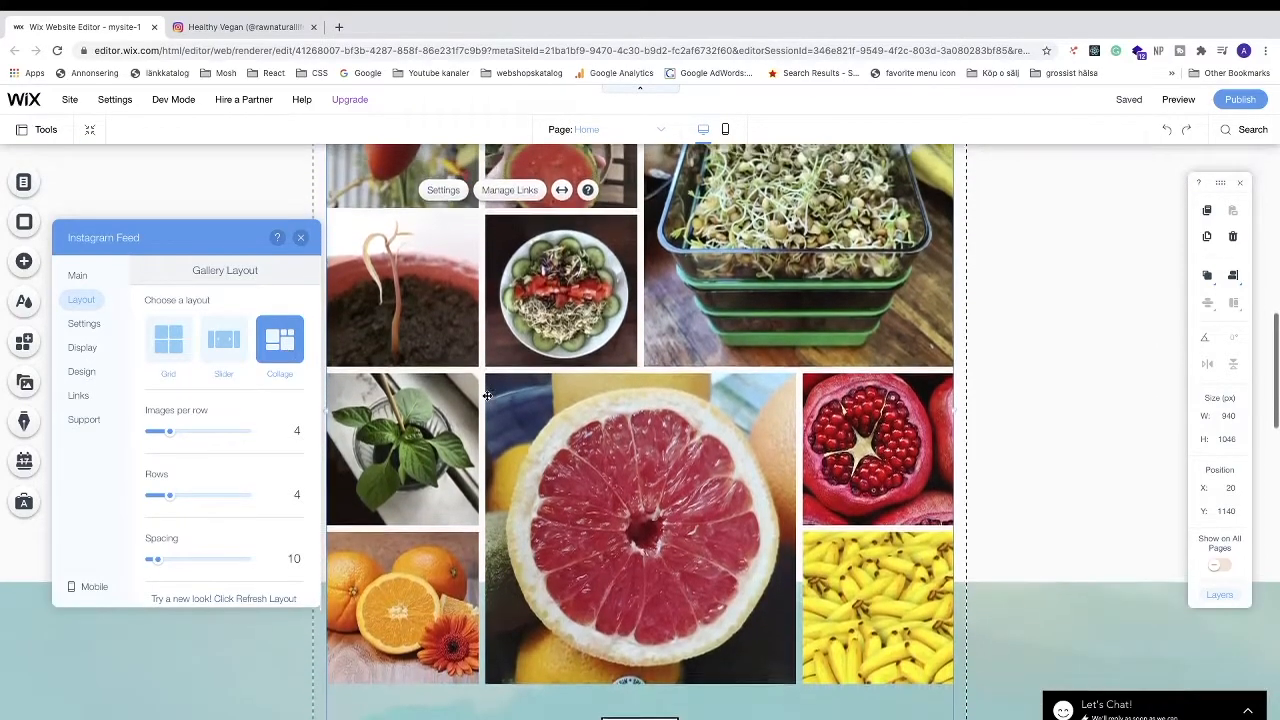
scroll(482, 395, "up", 1)
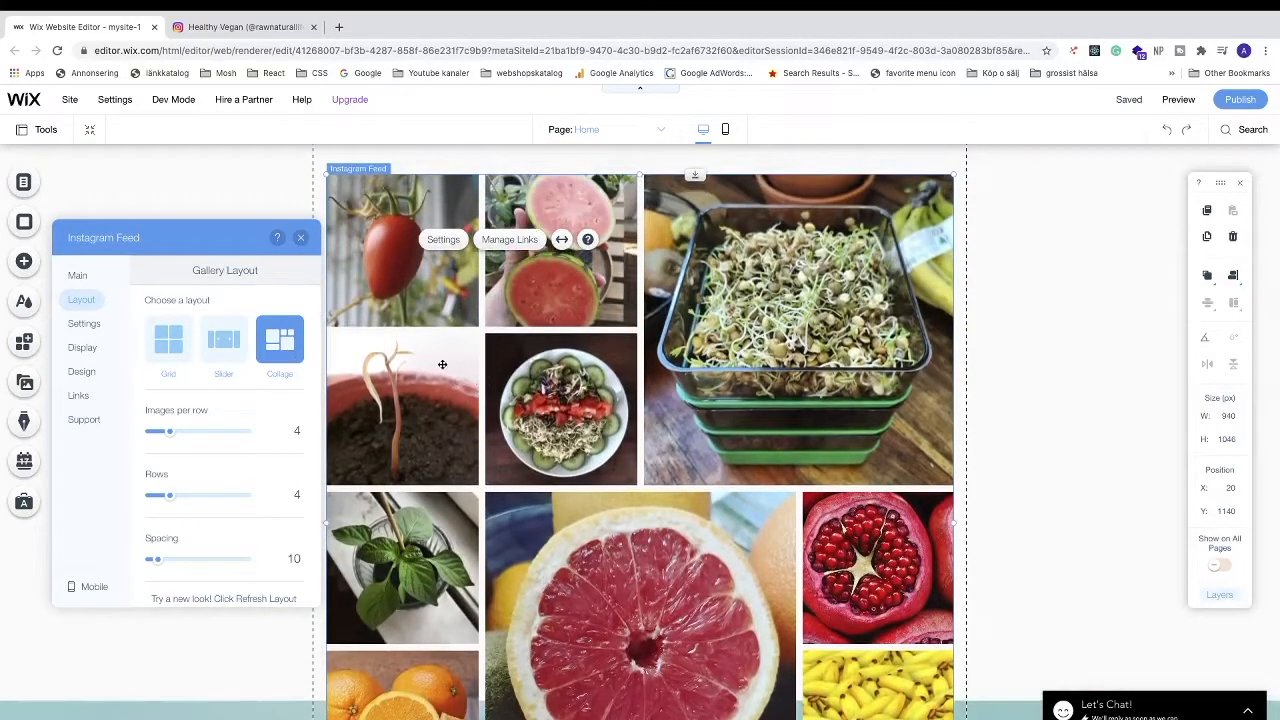
Step: Switch the gallery to the Grid layout with 4 images per row, 1 row and a spacing of 10
left_click(164, 345)
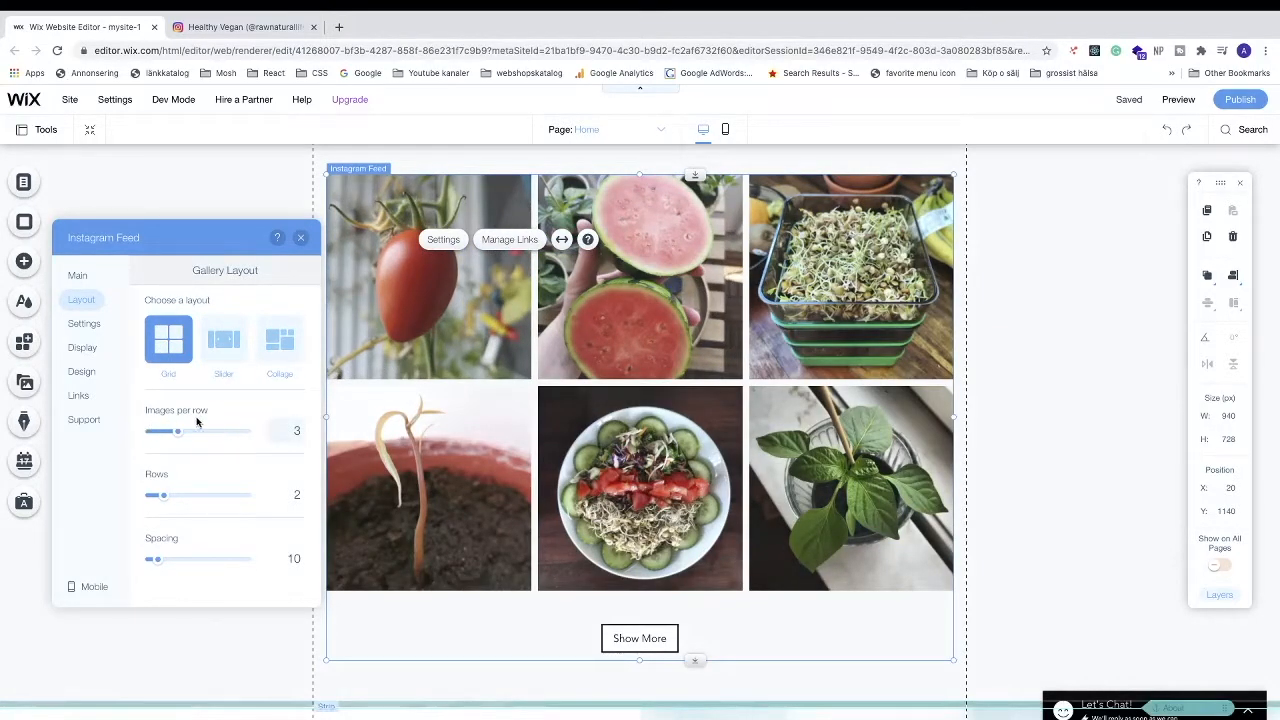
left_click_drag(181, 437, 191, 432)
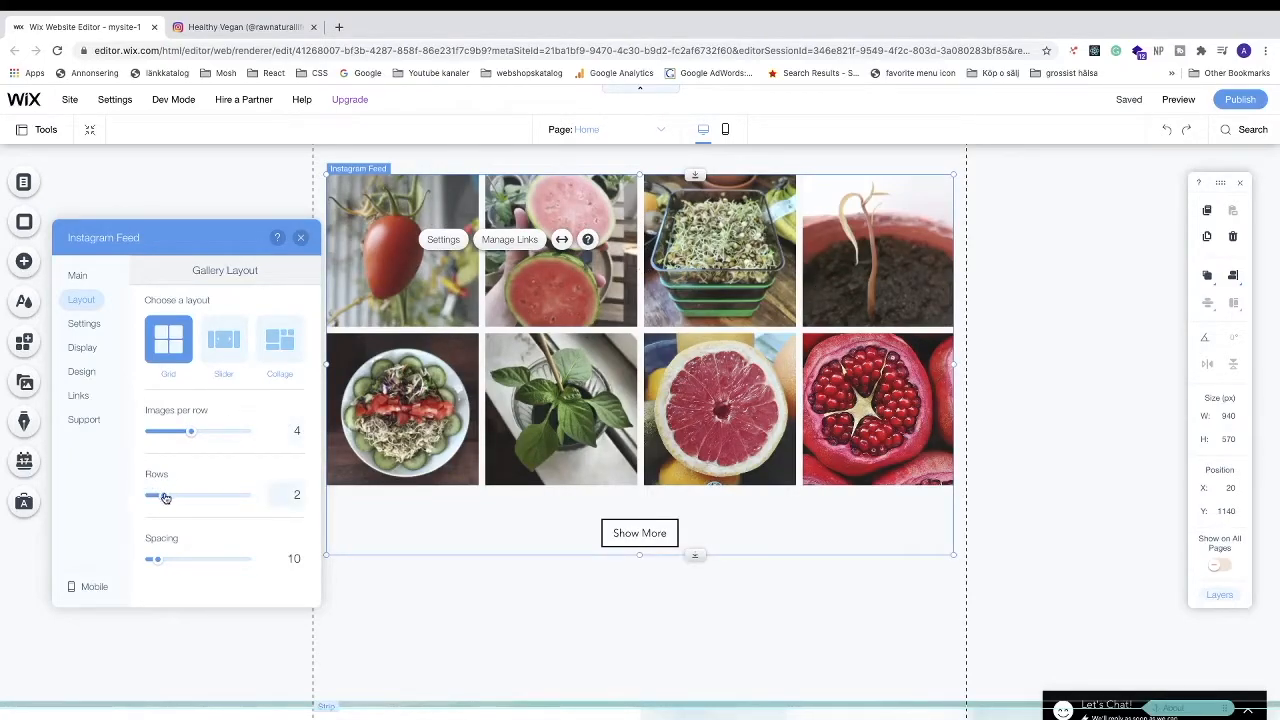
left_click_drag(160, 500, 152, 497)
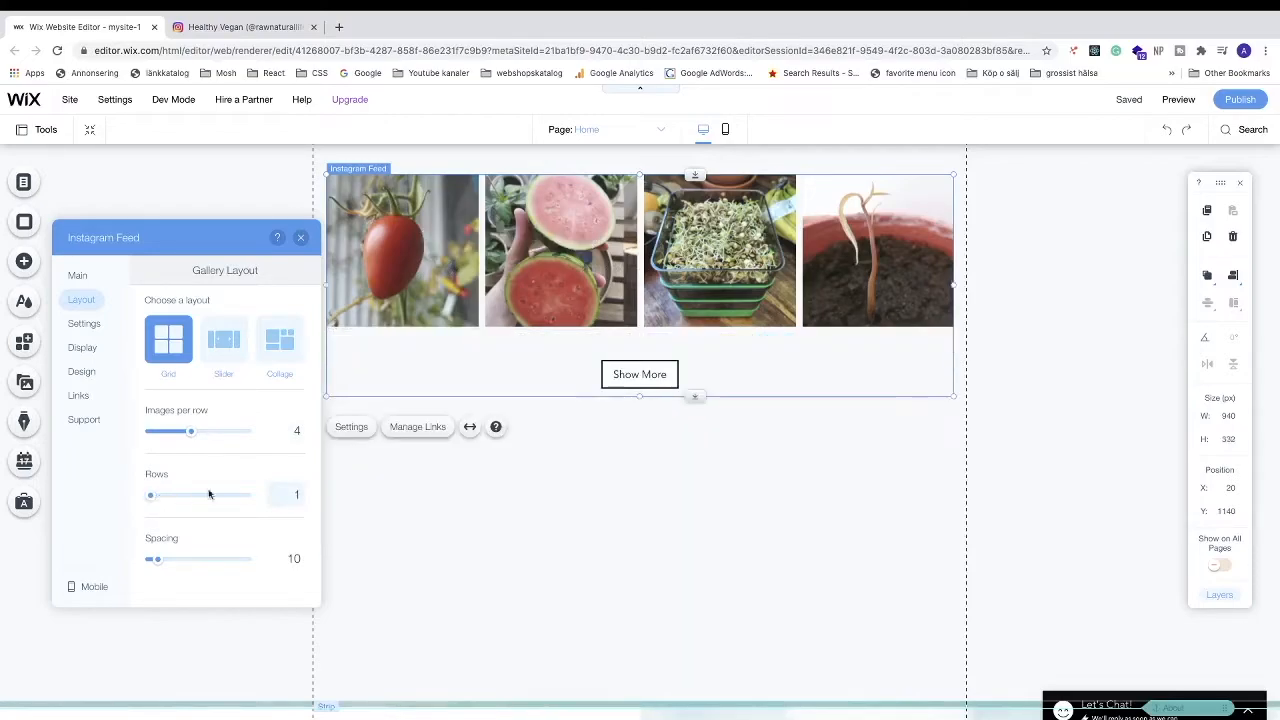
scroll(377, 466, "up", 1)
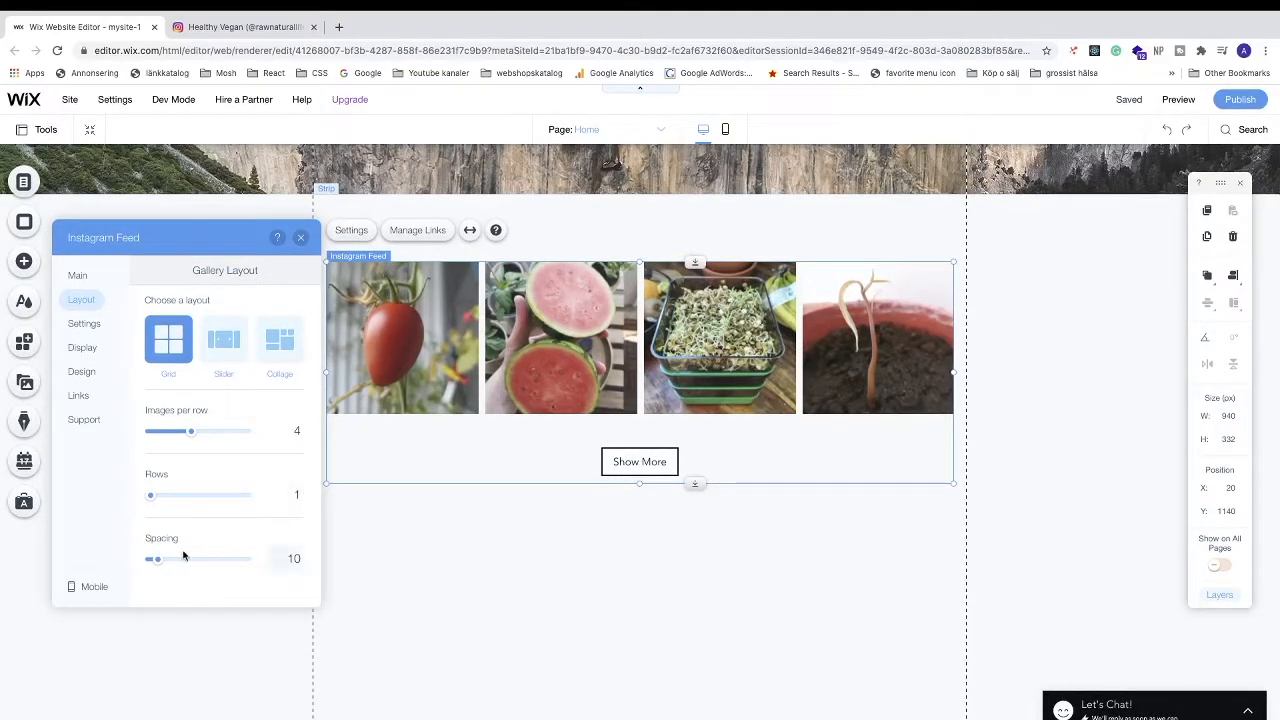
left_click_drag(158, 565, 167, 565)
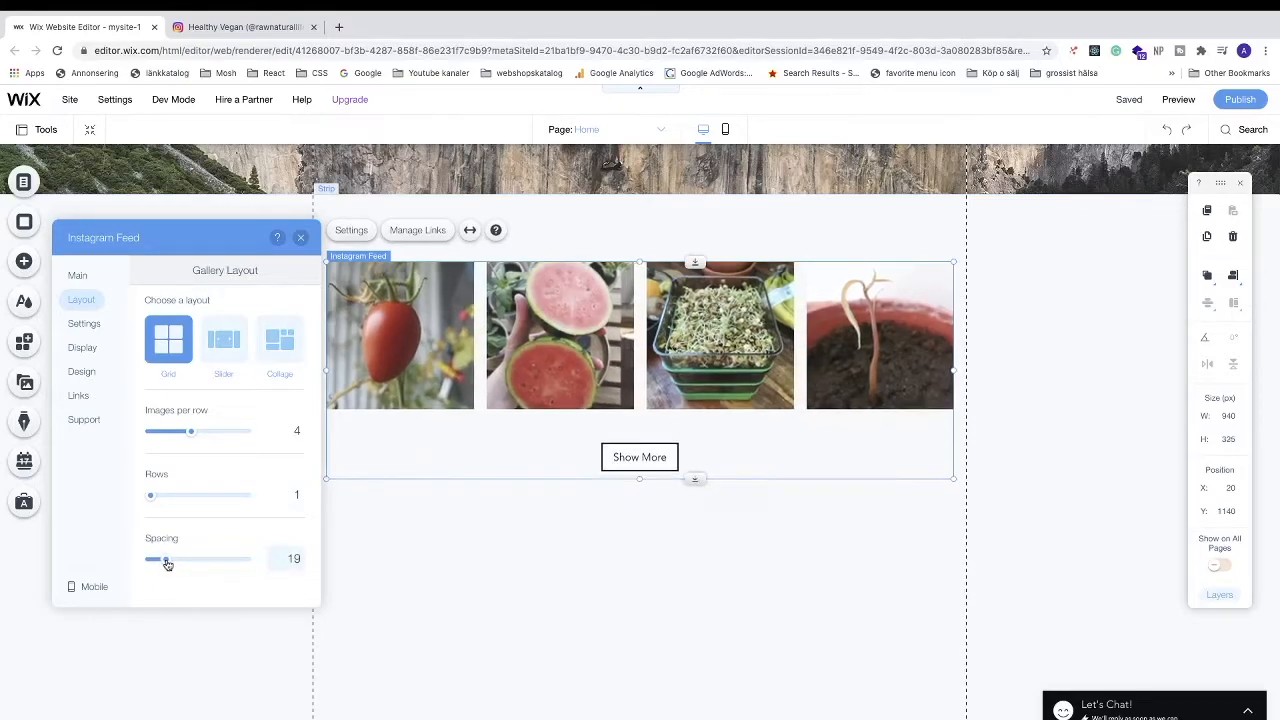
left_click_drag(167, 565, 157, 566)
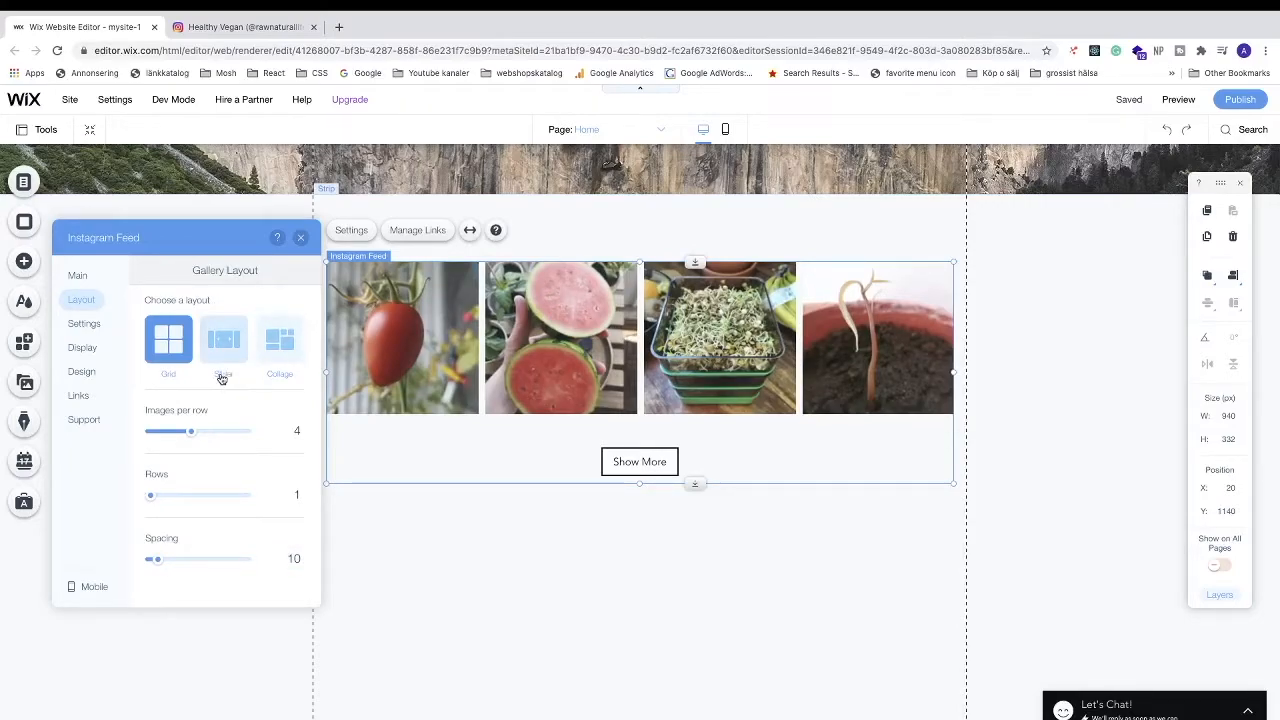
Step: Open the feed's gallery settings, look through the available display languages and select English
left_click(85, 325)
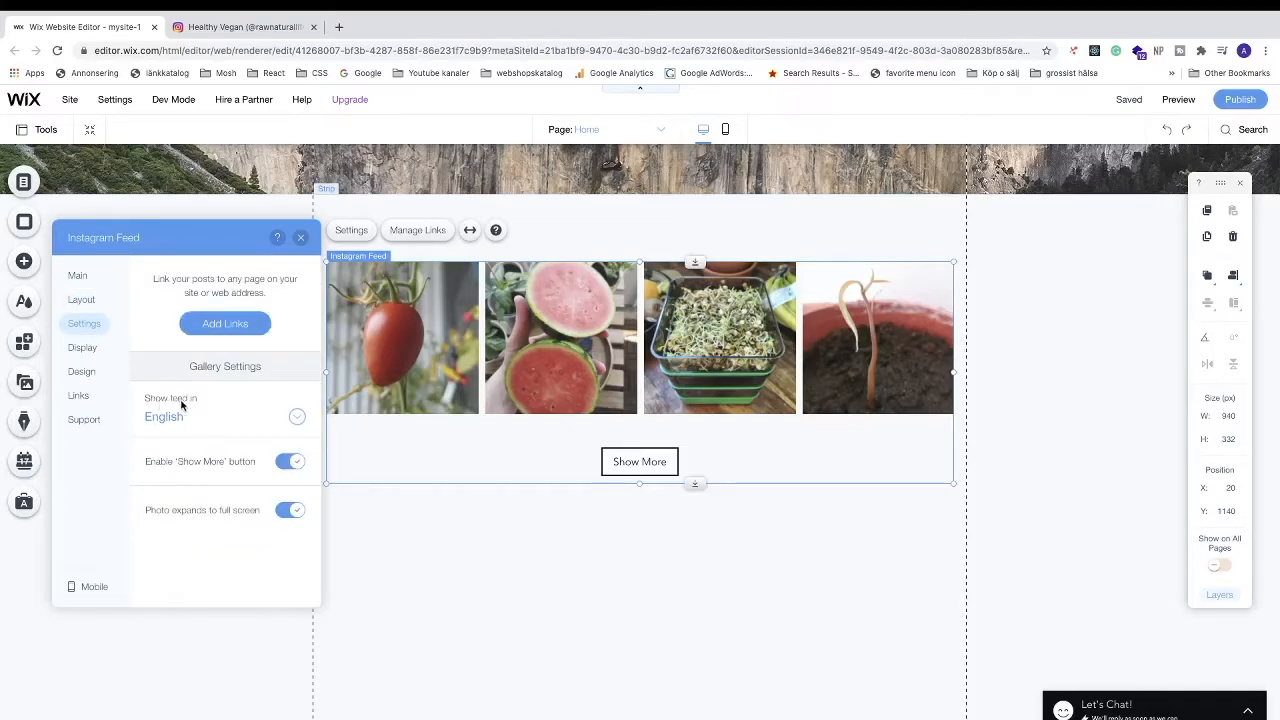
left_click(296, 420)
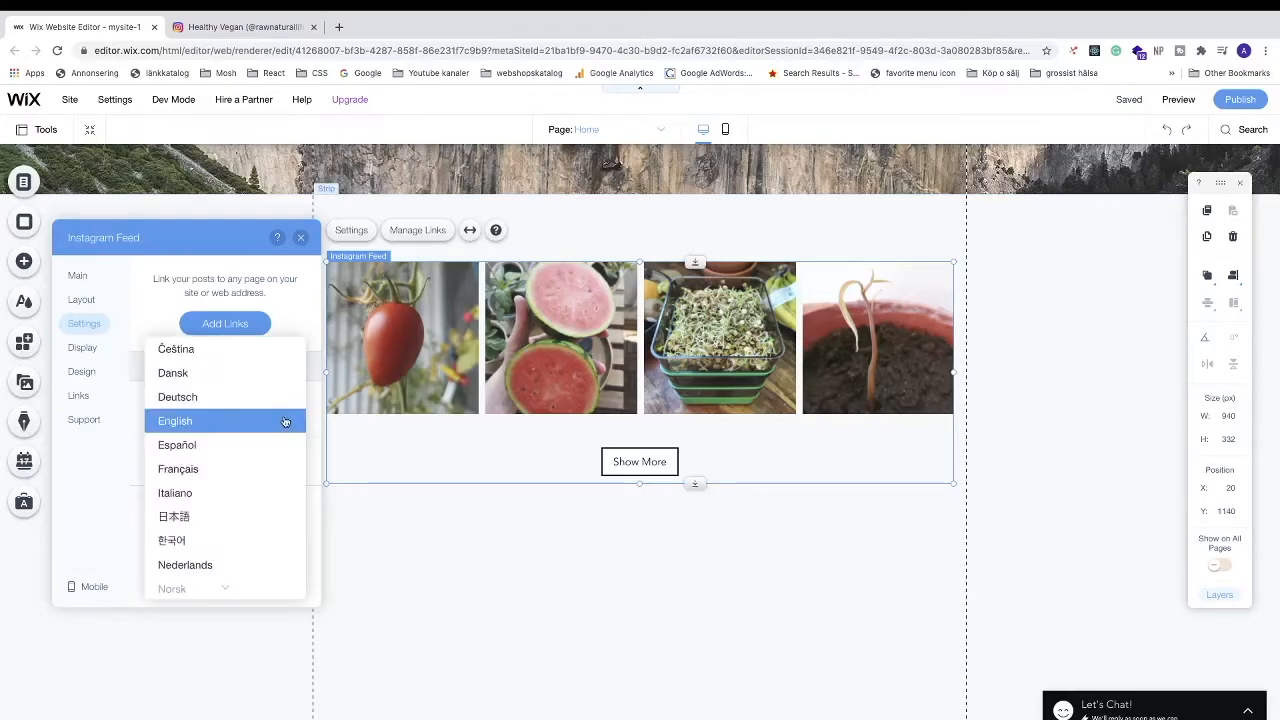
scroll(216, 481, "down", 2)
scroll(216, 481, "up", 3)
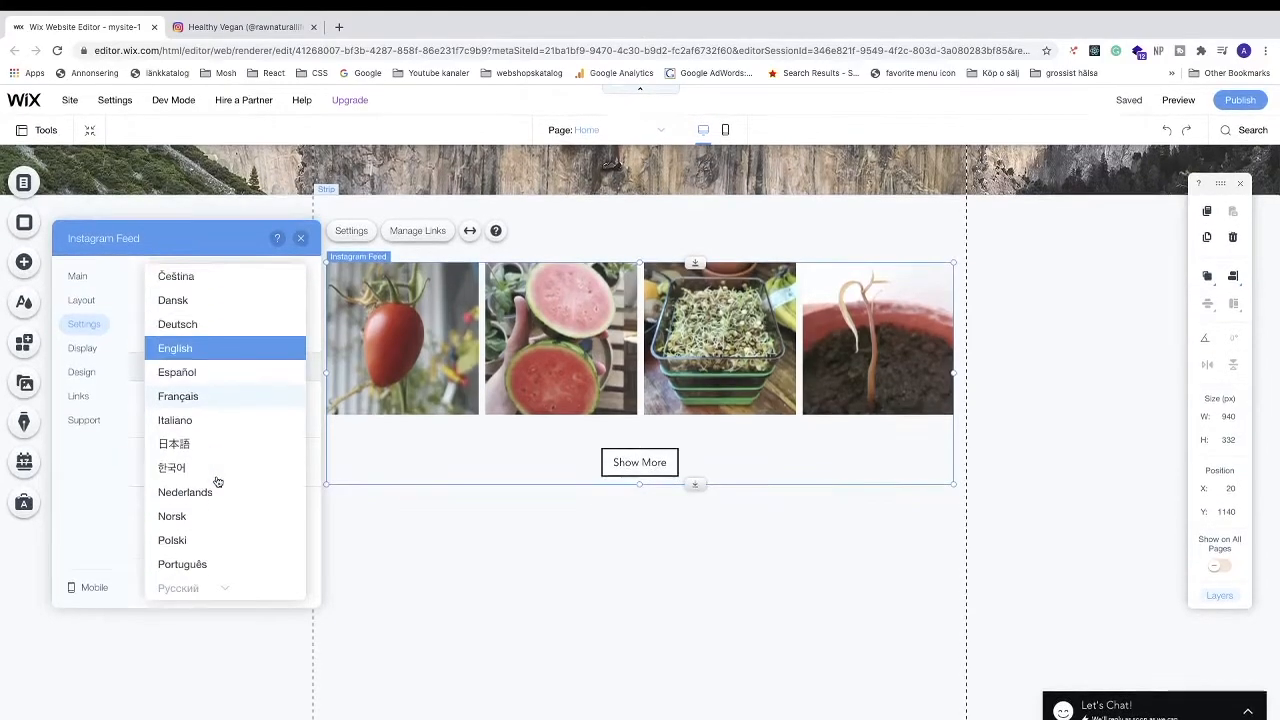
left_click(179, 350)
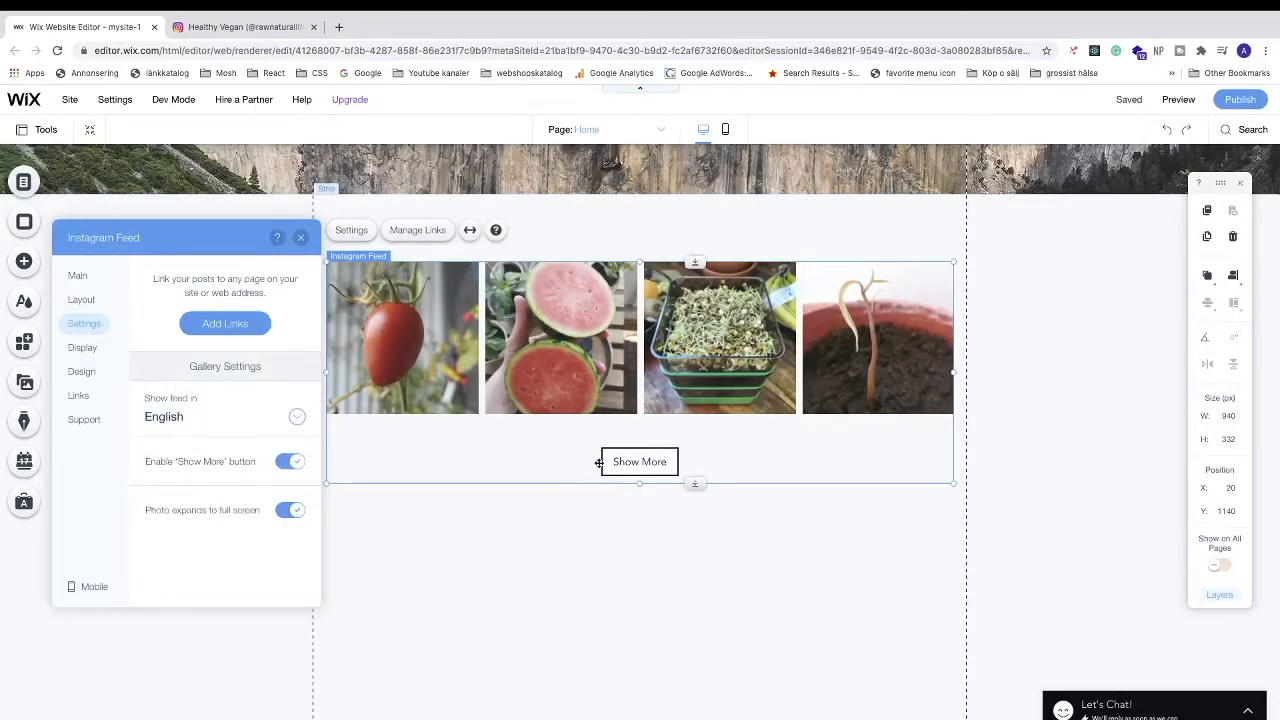
Step: Try the gallery without the Show More button, then enable the button again
left_click(291, 462)
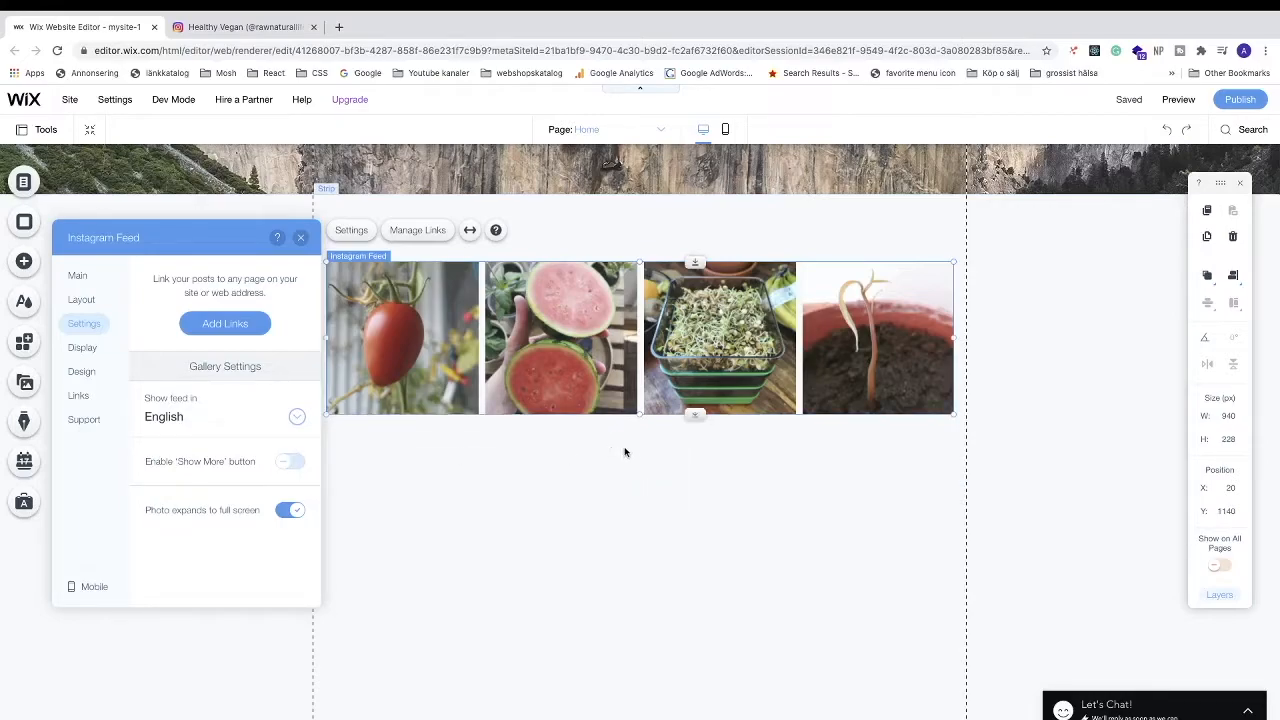
left_click(291, 461)
mouse_move(311, 455)
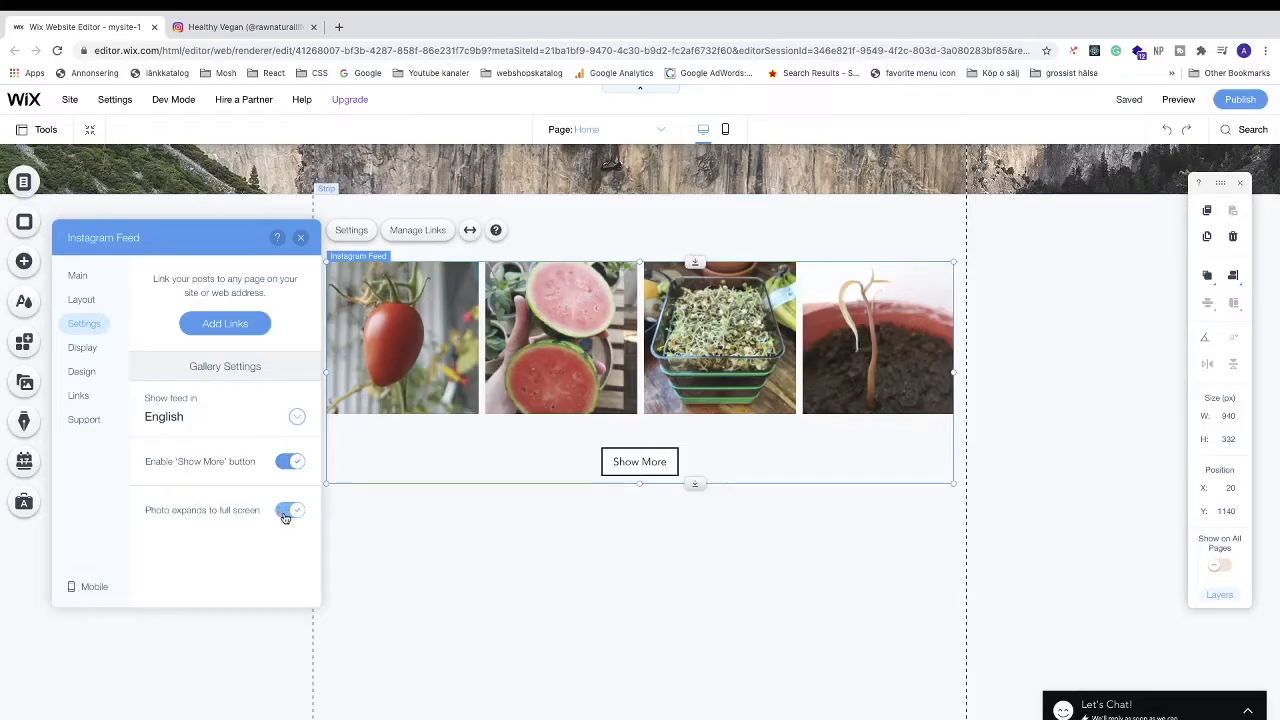
Step: Preview the site, view the tomato photo in full screen and return to the editor
left_click(1177, 100)
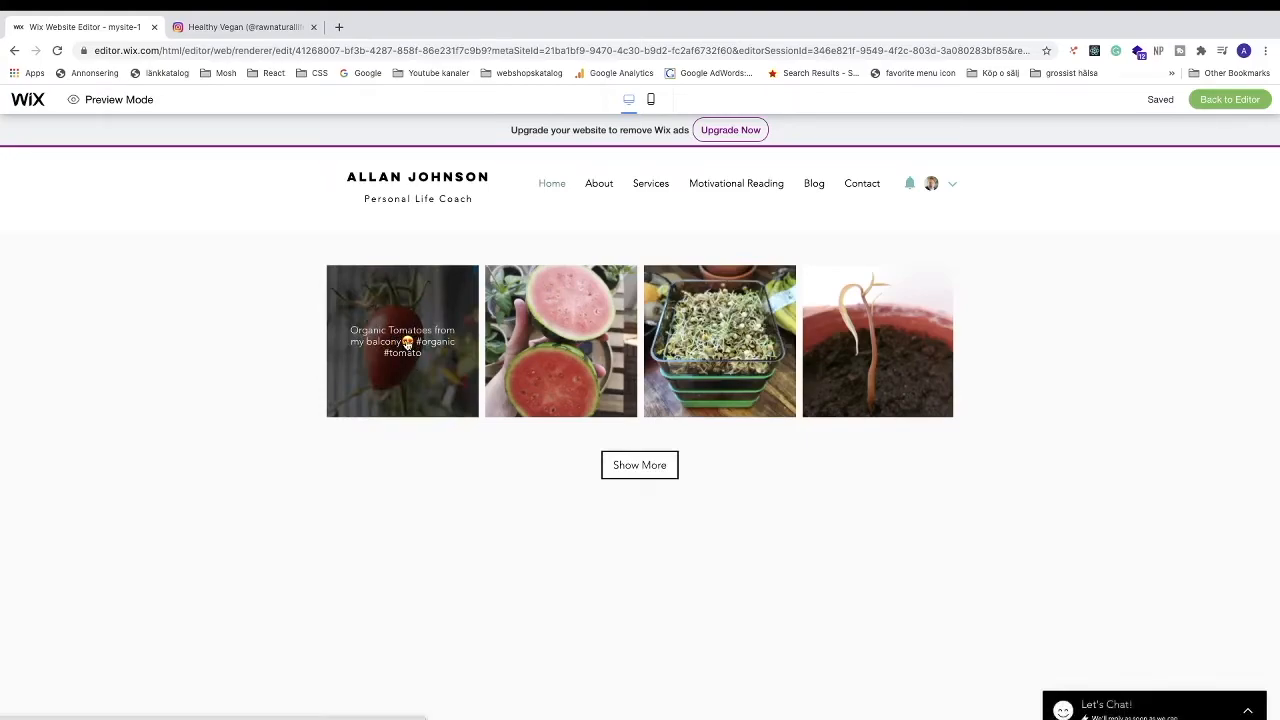
left_click(406, 344)
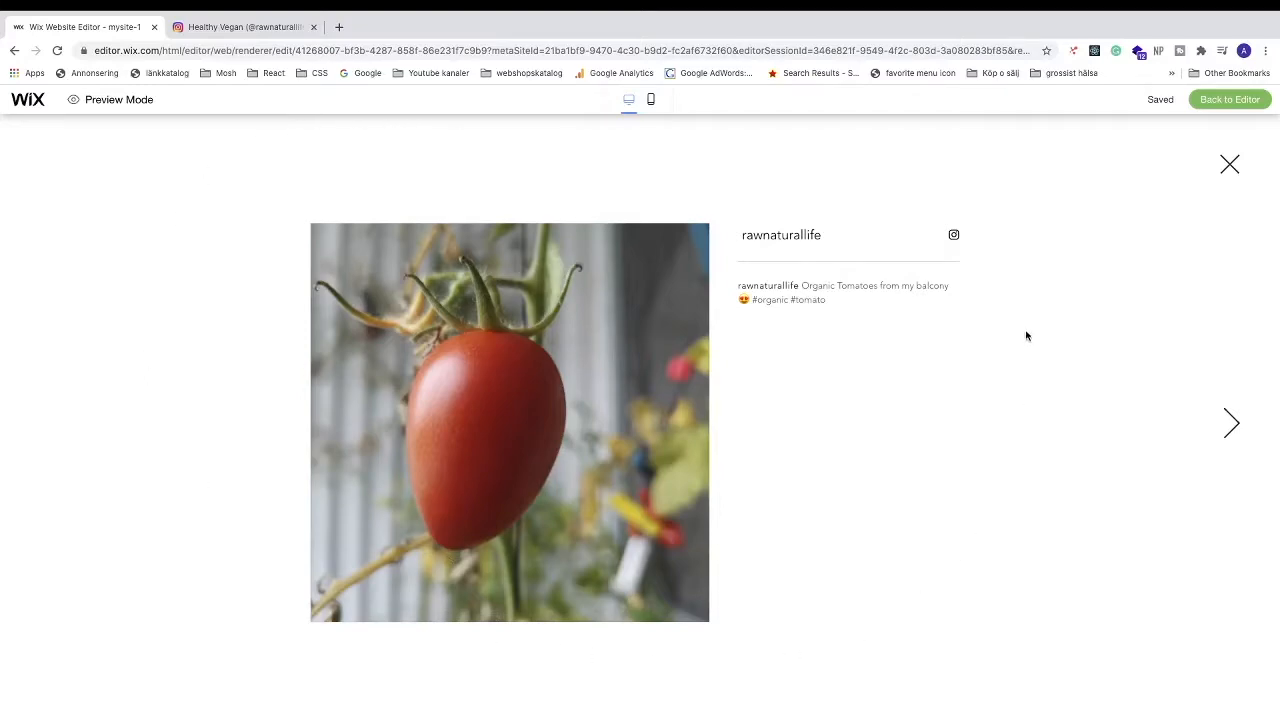
left_click(1229, 165)
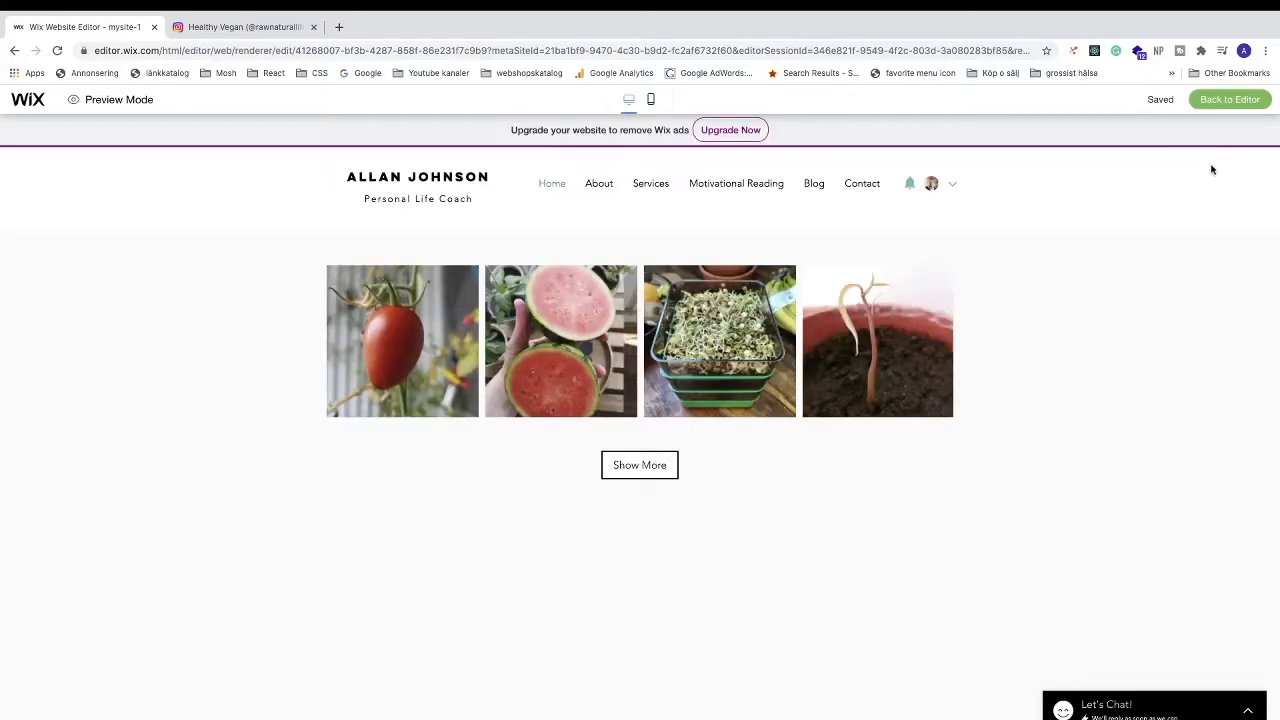
left_click(1207, 102)
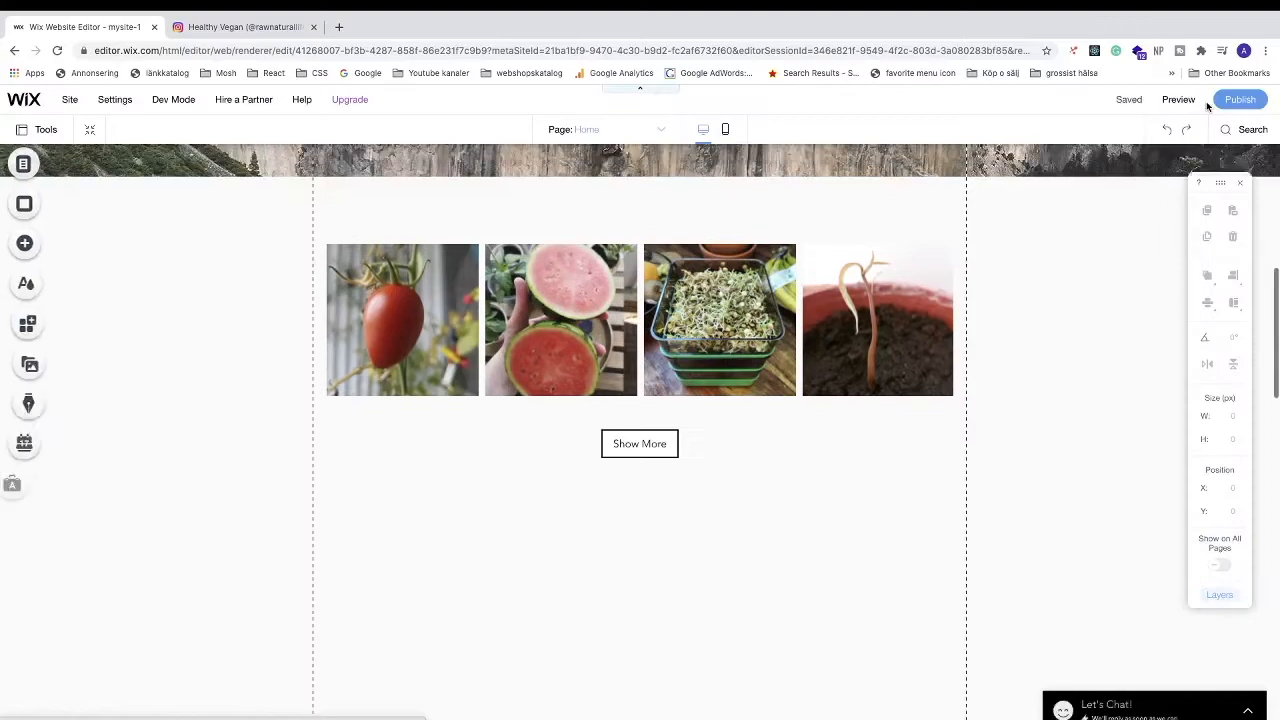
Step: Select the Instagram feed on the page and reopen its gallery settings
left_click(401, 370)
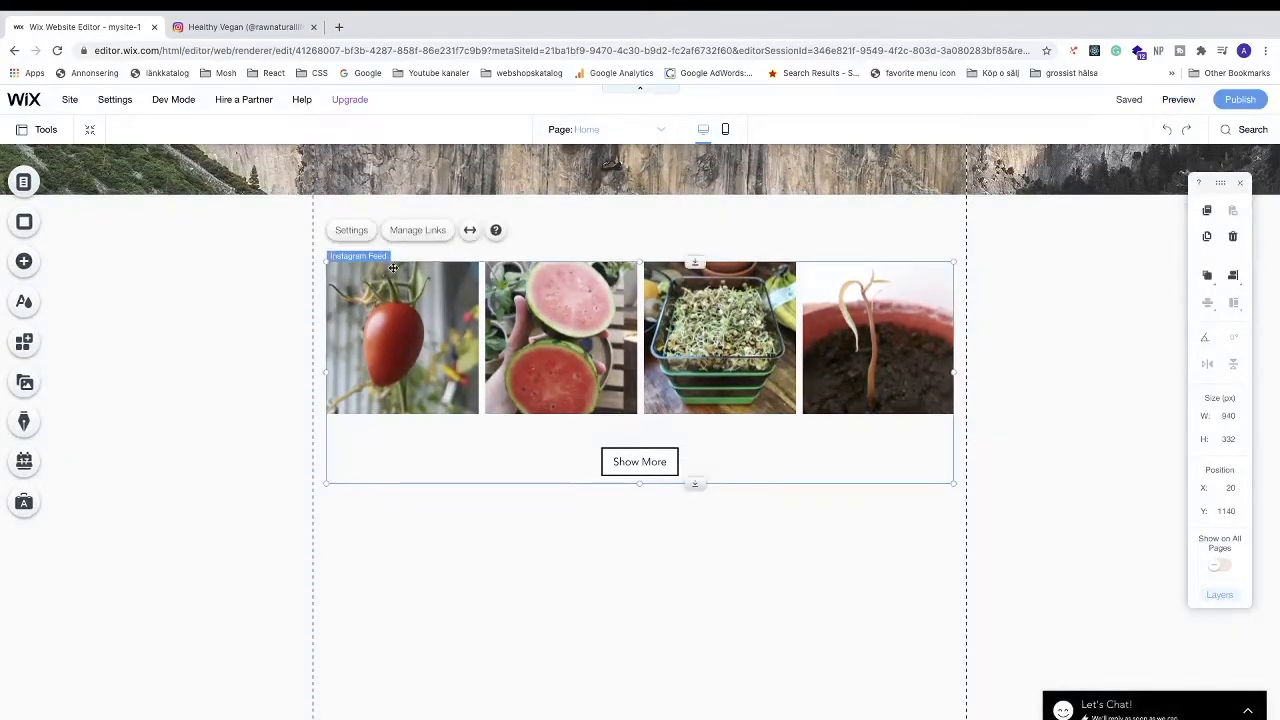
left_click(351, 231)
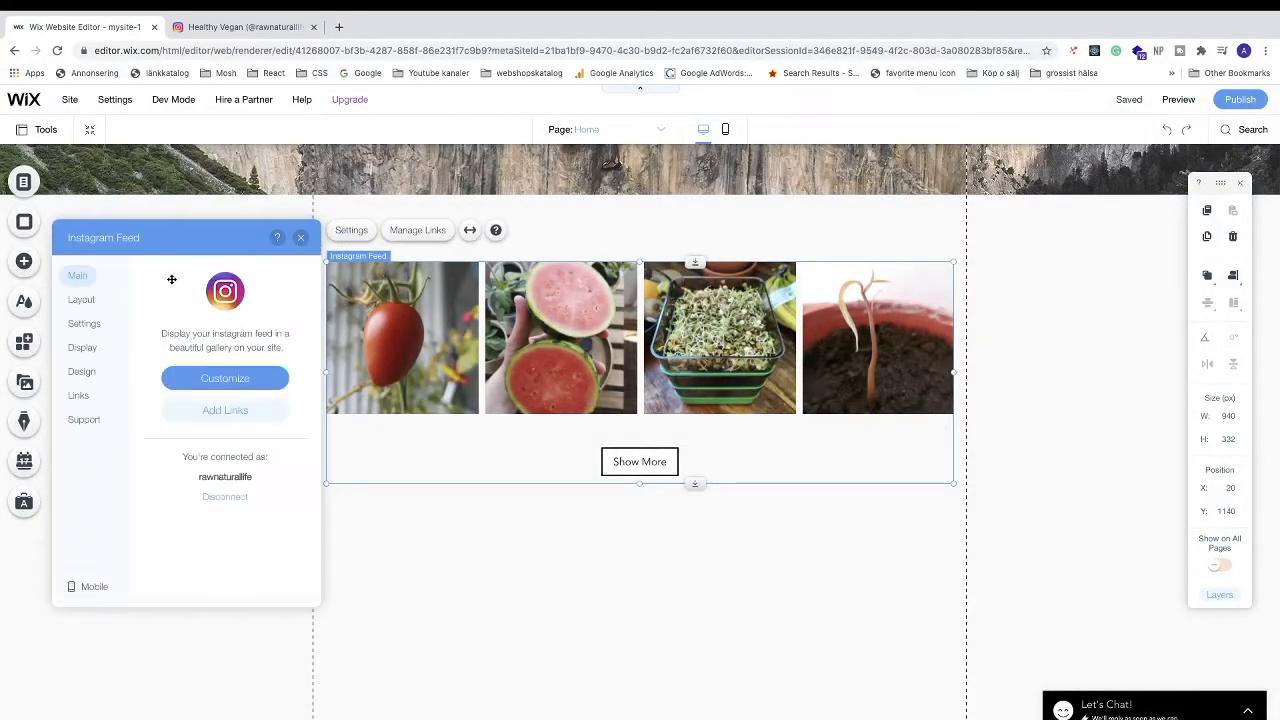
left_click(82, 325)
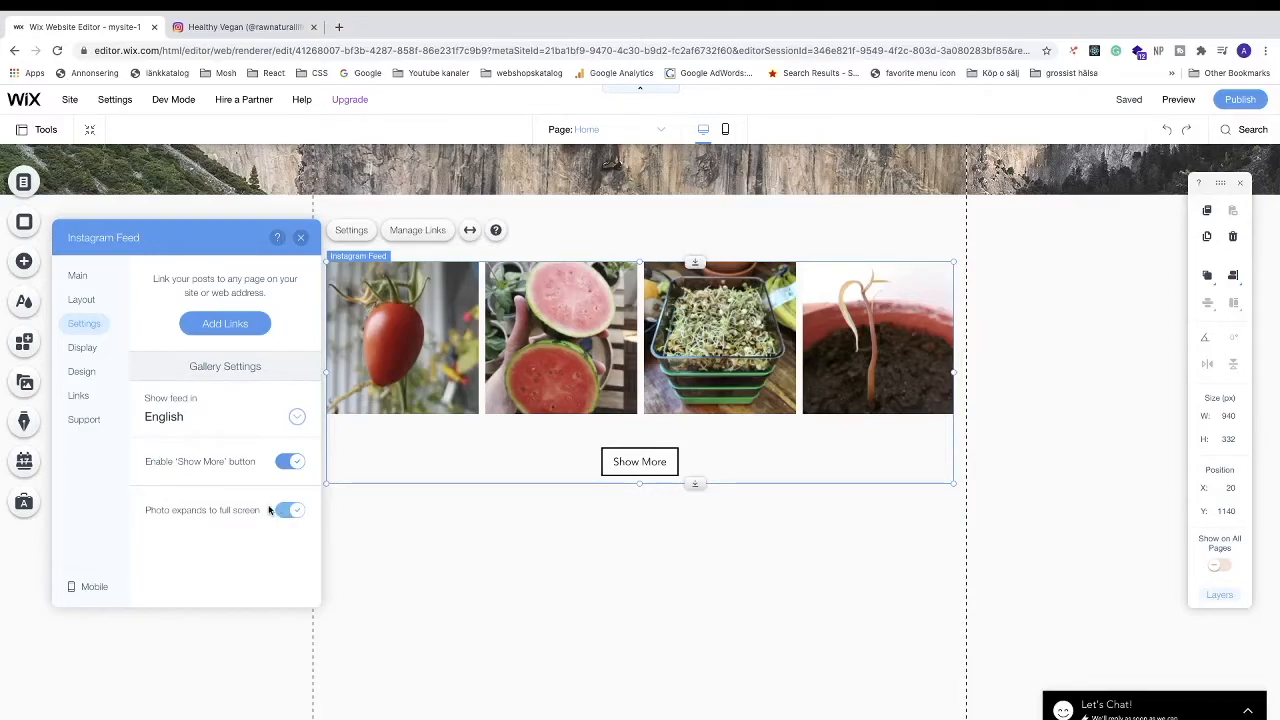
Step: In the display options, try hiding the hover description, restore it and check the Full Screen Photo options
left_click(83, 352)
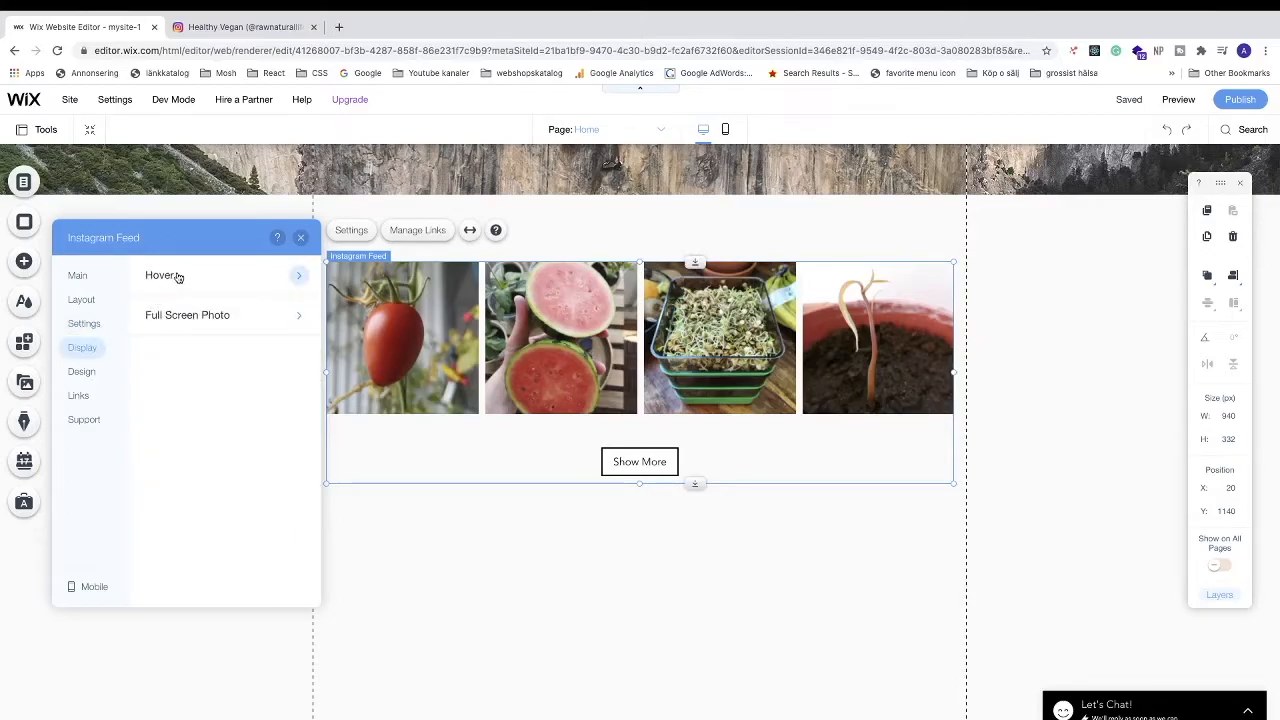
left_click(207, 277)
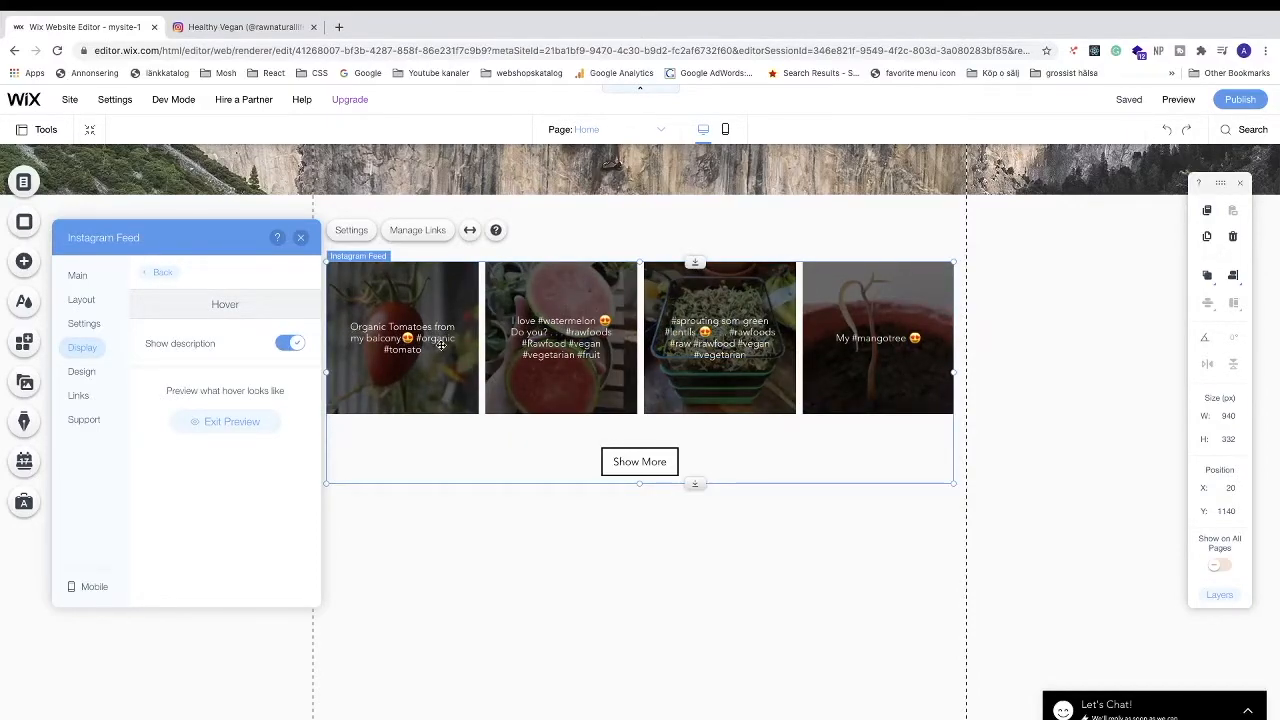
left_click(291, 345)
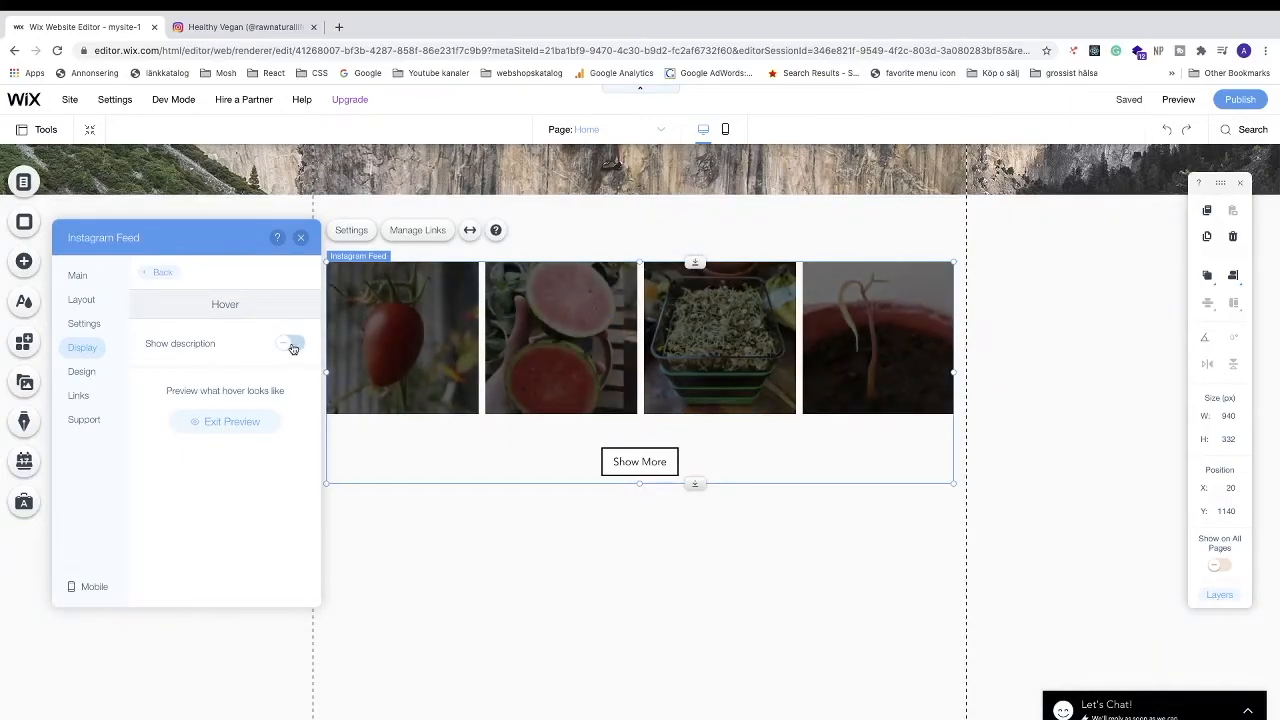
left_click(290, 345)
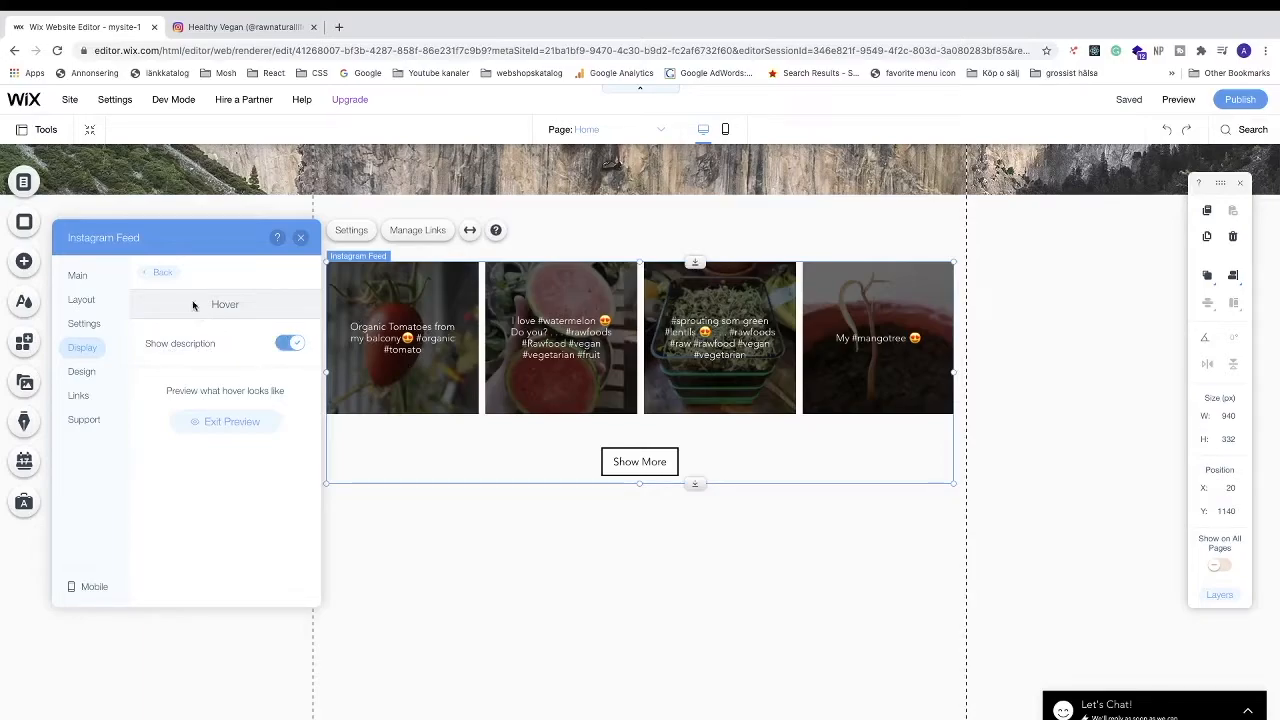
left_click(158, 276)
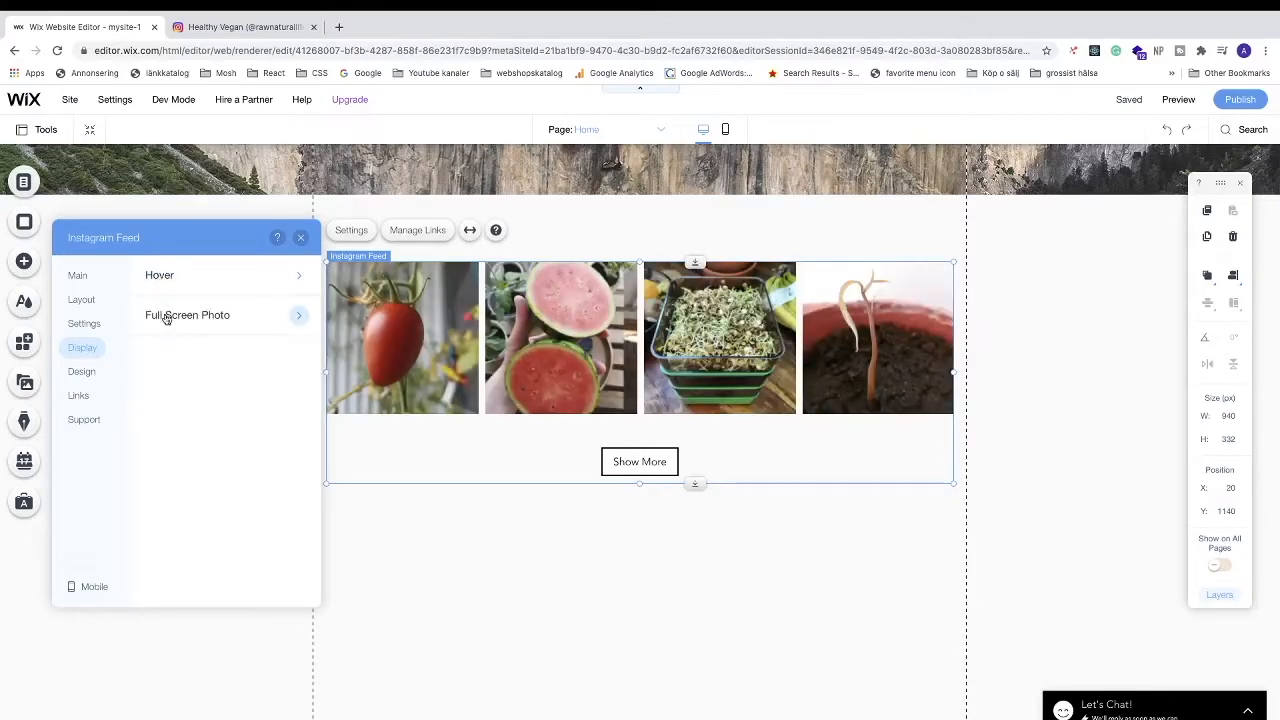
left_click(178, 318)
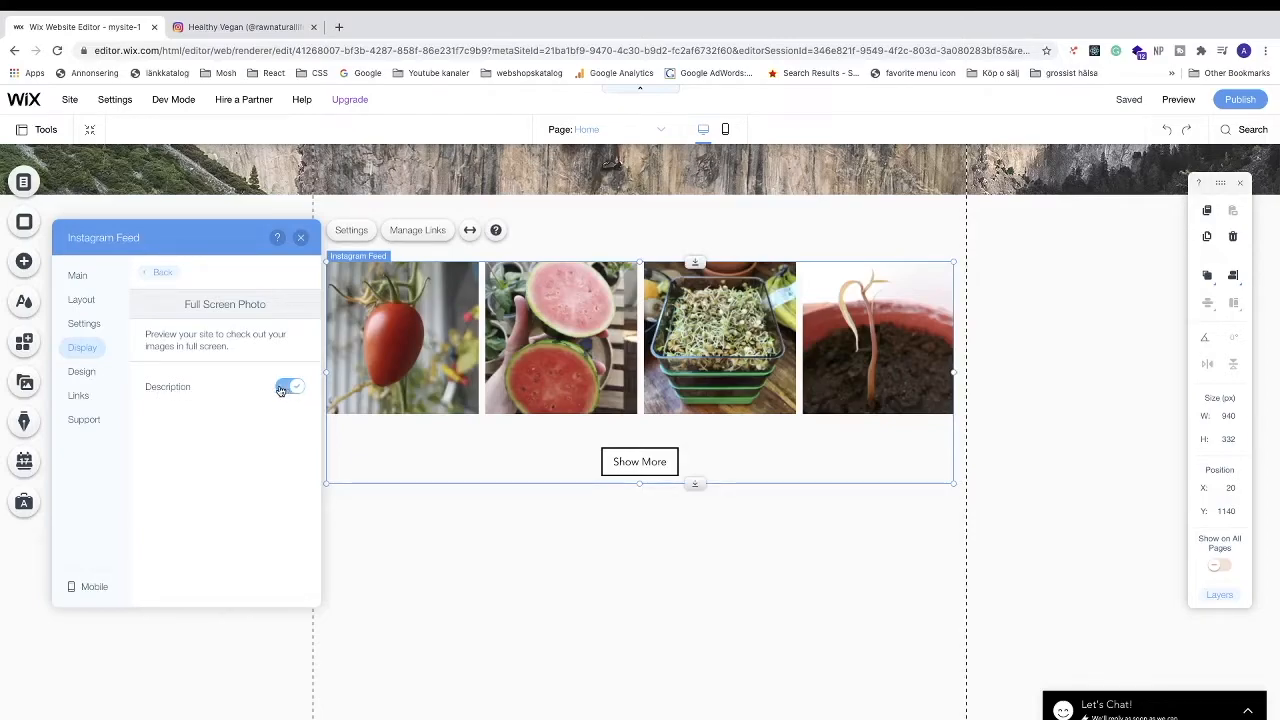
Step: Open the Show More button's design options, try the plus icon style and return to the text button style
left_click(83, 373)
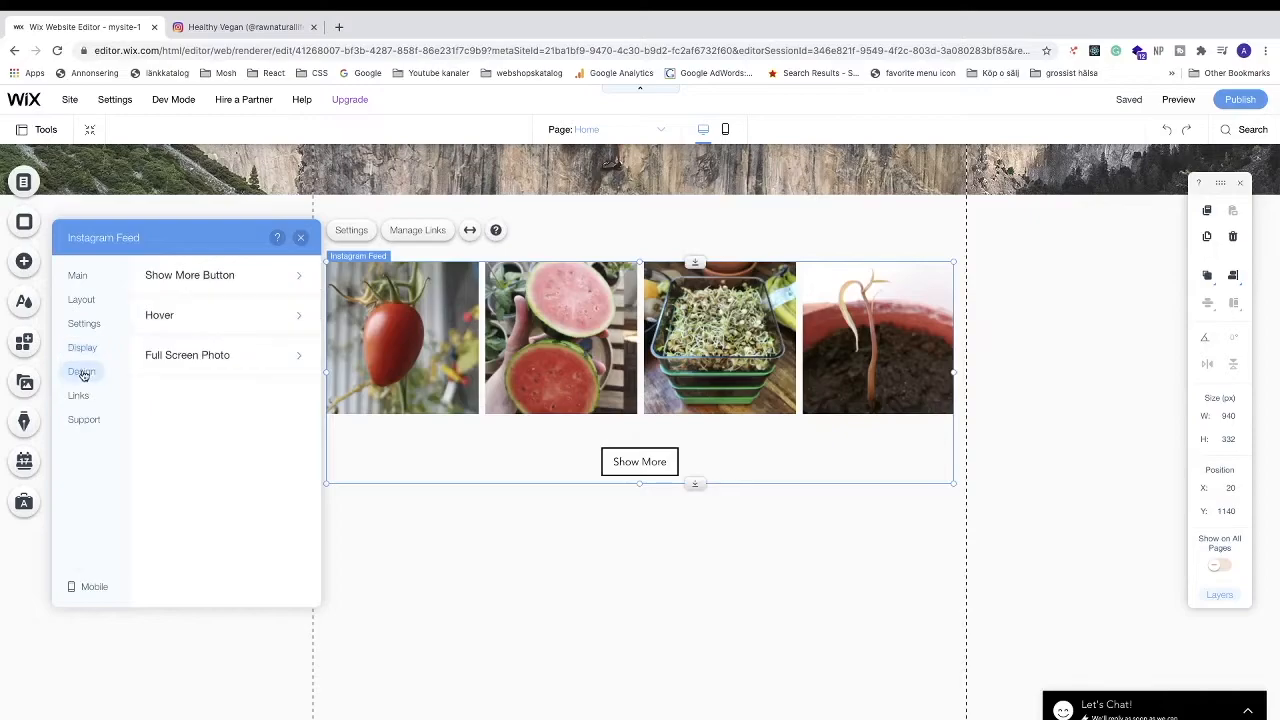
left_click(186, 280)
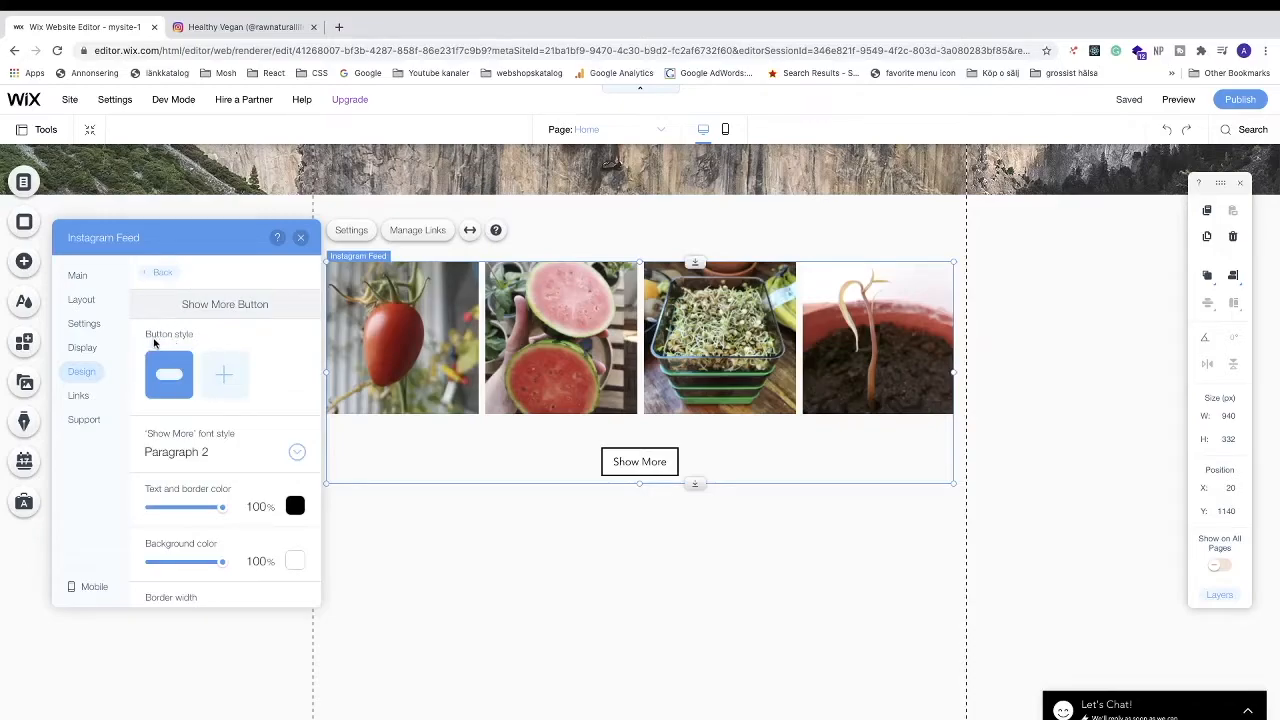
left_click(225, 386)
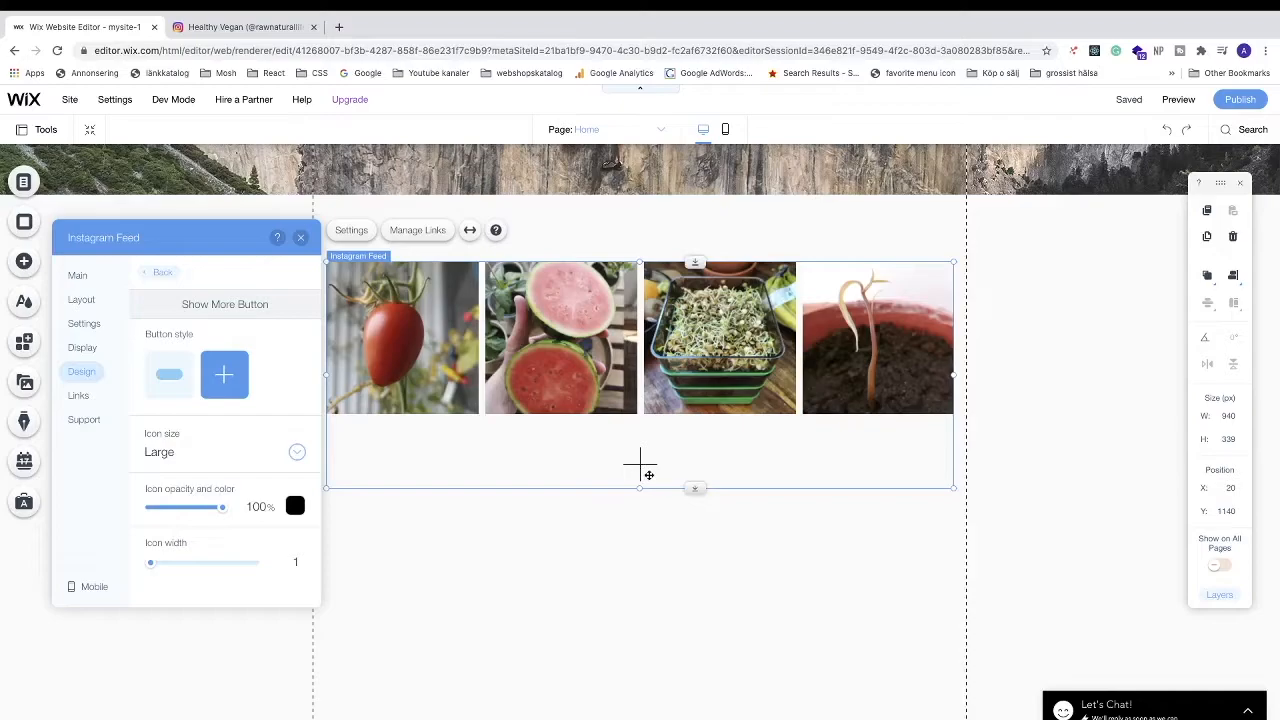
left_click(170, 384)
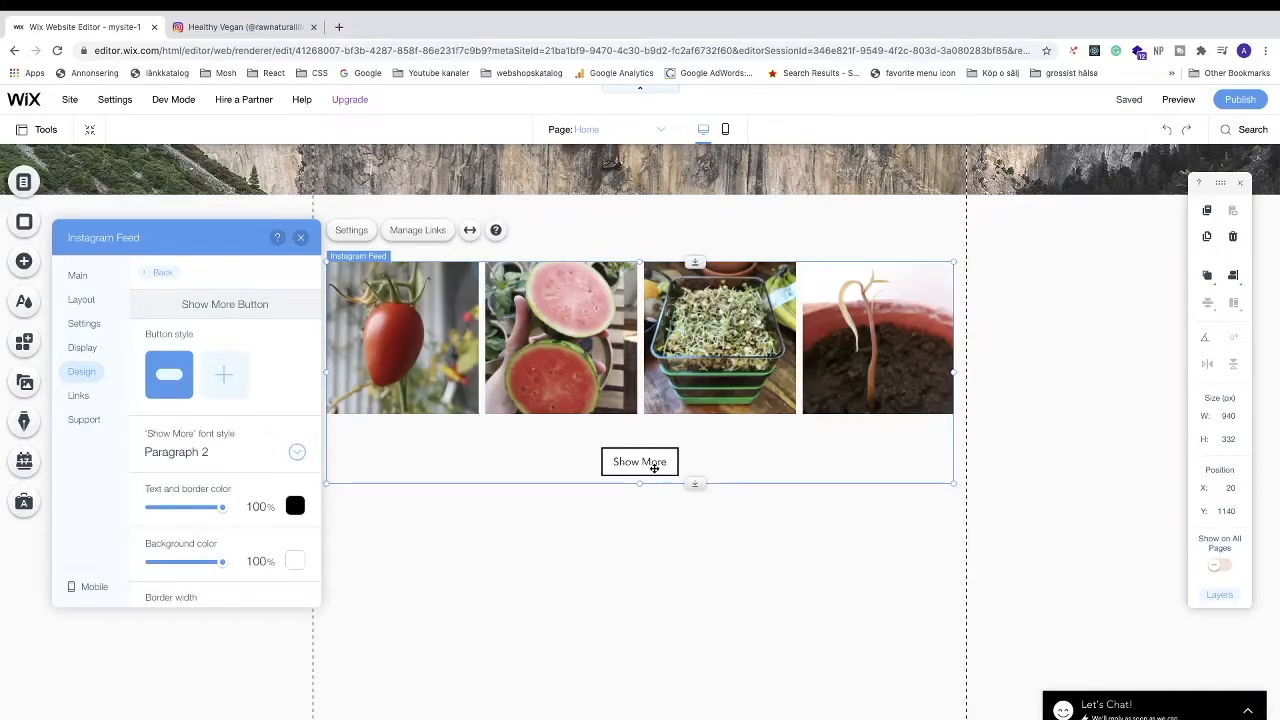
Step: Set the Show More button's font to Barlow Medium at 17 px, with bold and italic applied
scroll(280, 397, "down", 1)
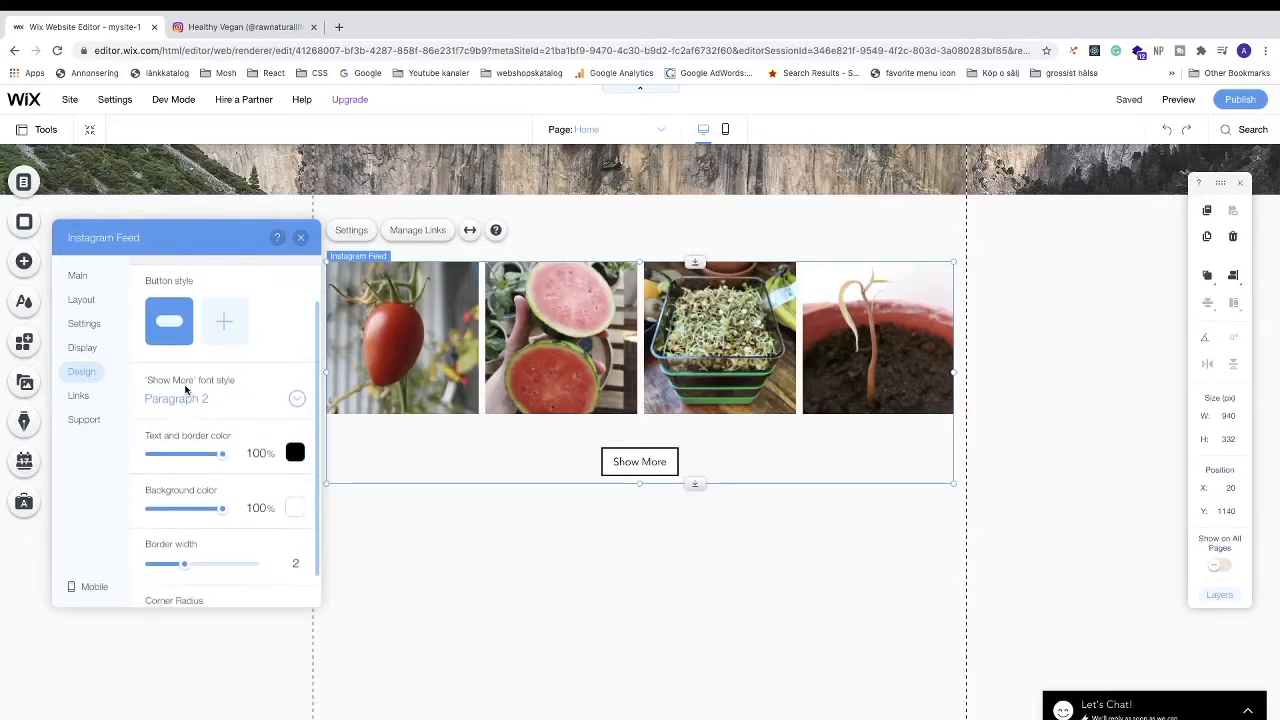
left_click(296, 399)
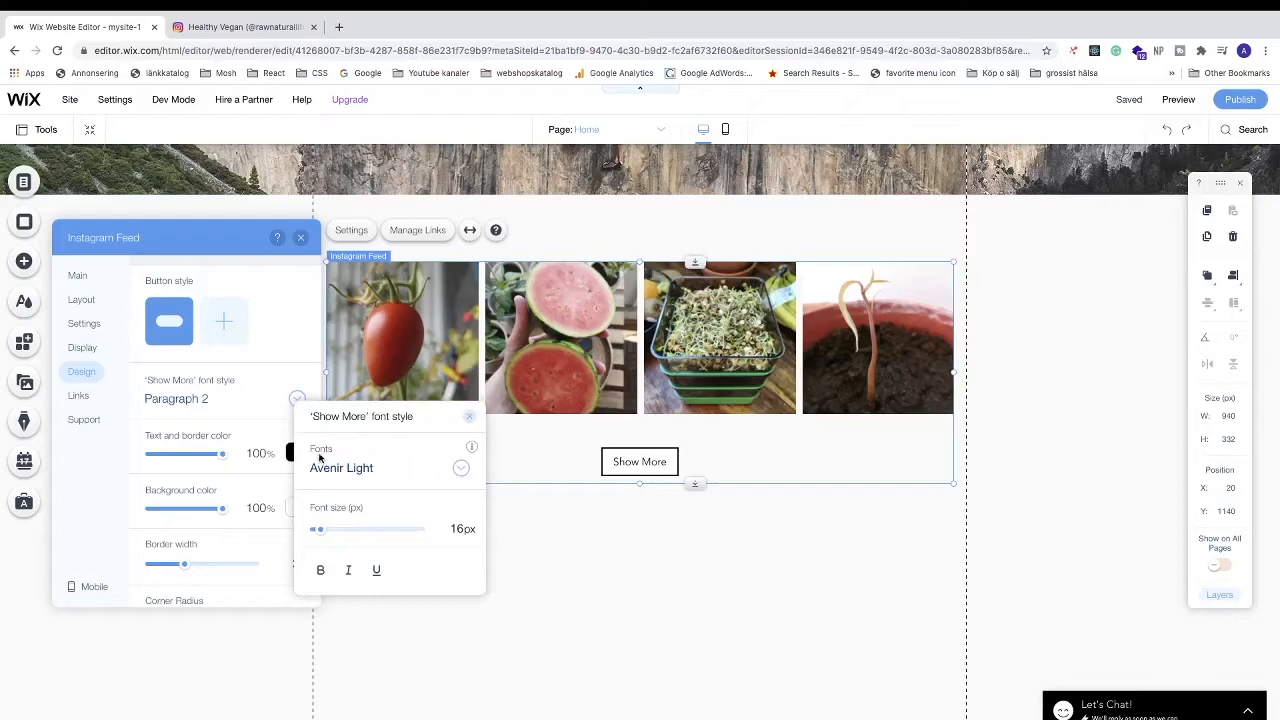
left_click(458, 470)
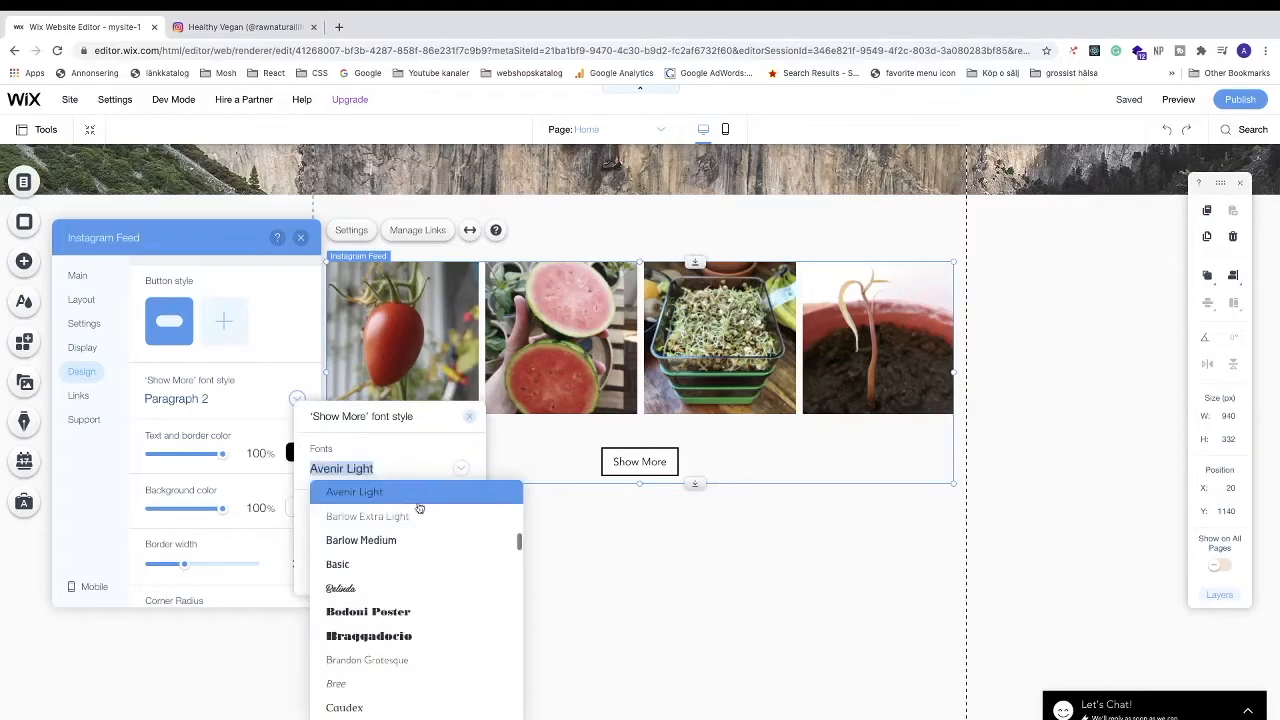
left_click(365, 542)
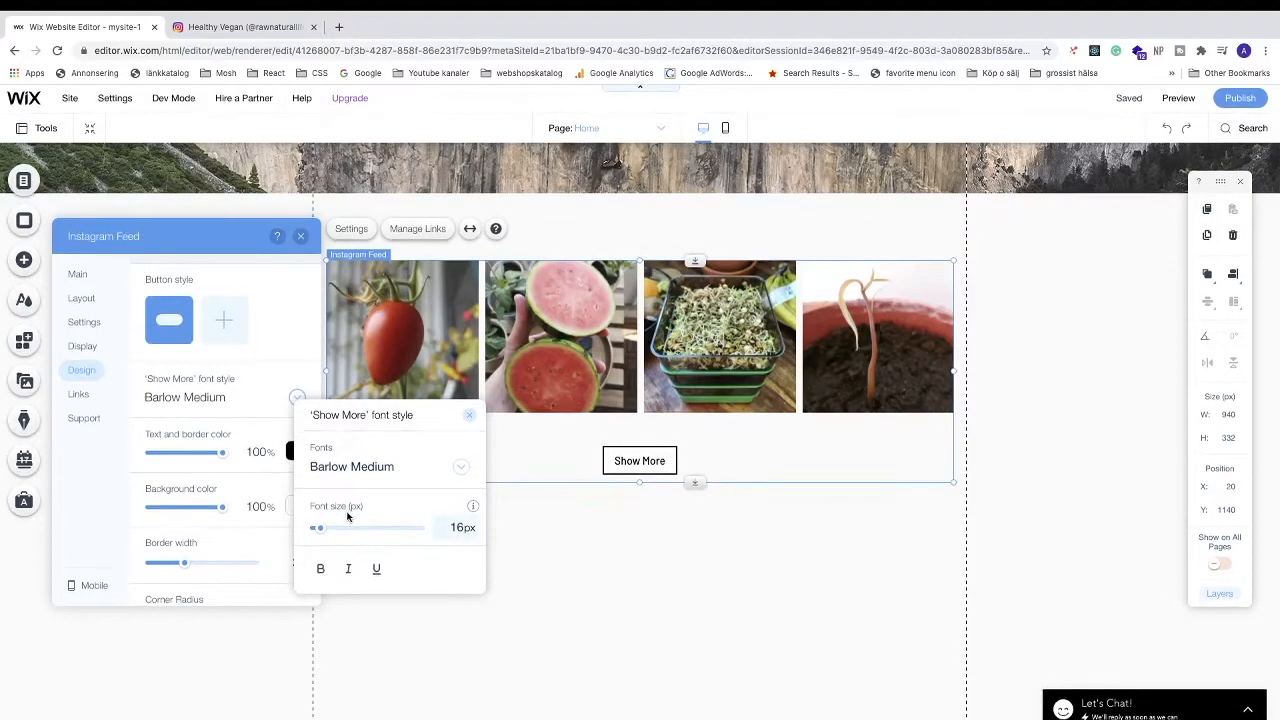
left_click_drag(322, 532, 325, 539)
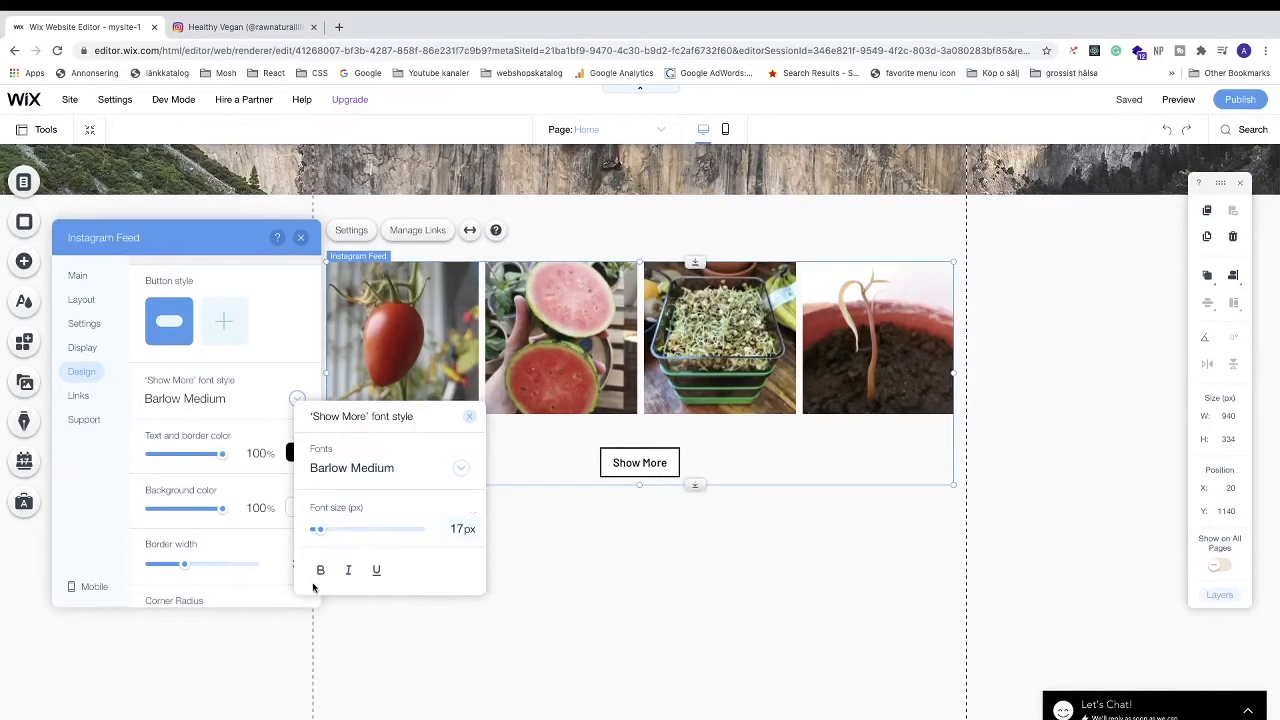
left_click(319, 570)
left_click(348, 571)
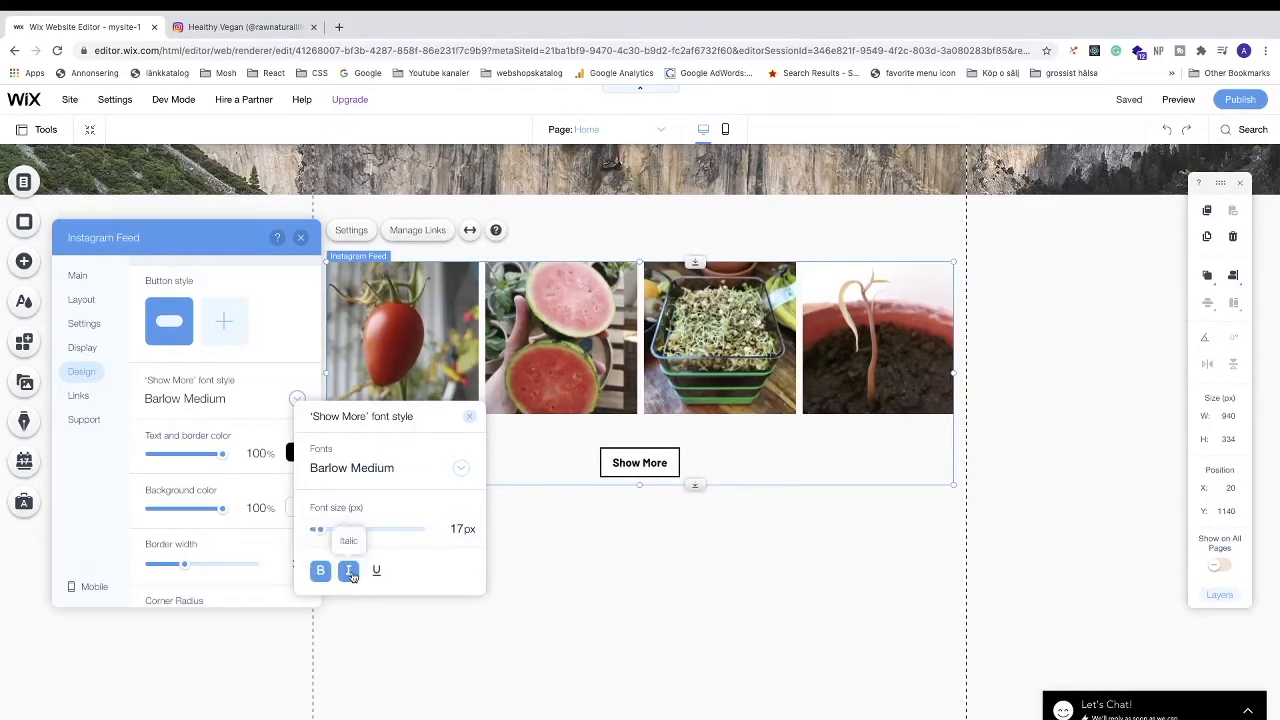
Step: Try underlining the Show More button's text, remove the underline, and clear its italic and bold formatting
left_click(377, 572)
left_click(377, 572)
left_click(348, 571)
left_click(320, 570)
left_click(474, 425)
Step: Try a teal site color for the Show More button's text and border, and replace it with a custom color, #5481D6
scroll(266, 440, "down", 1)
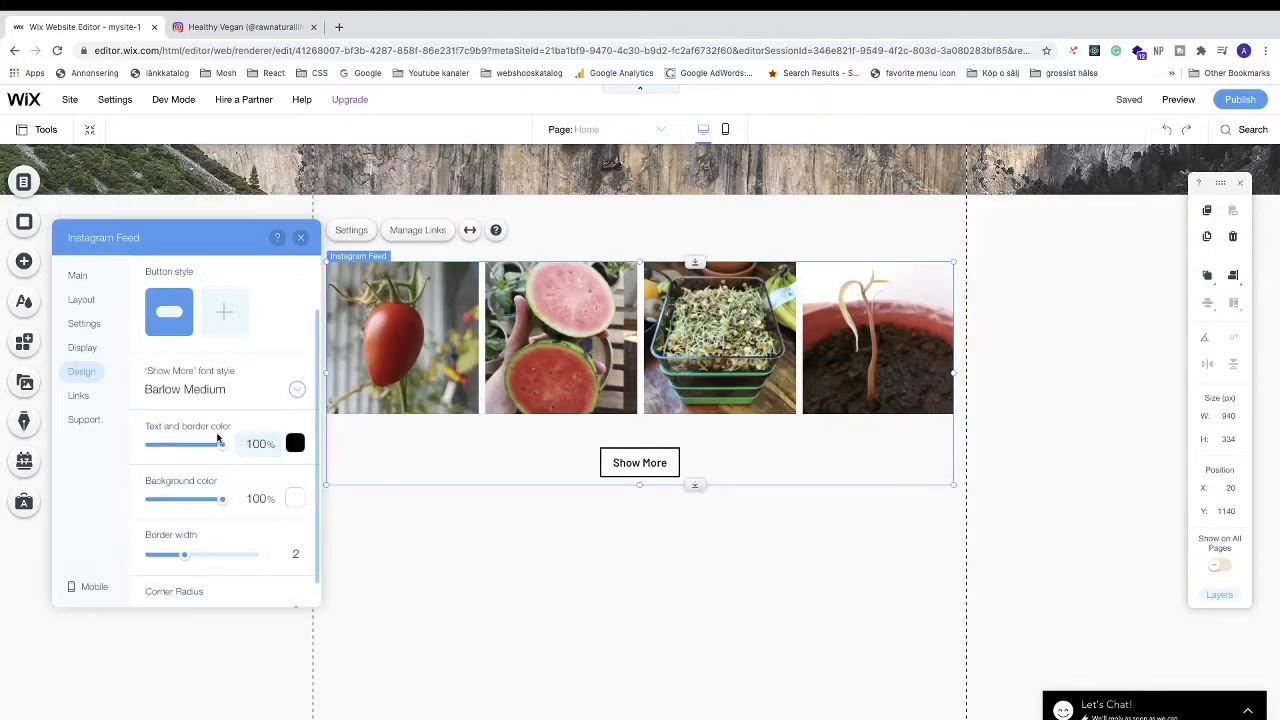
left_click(295, 445)
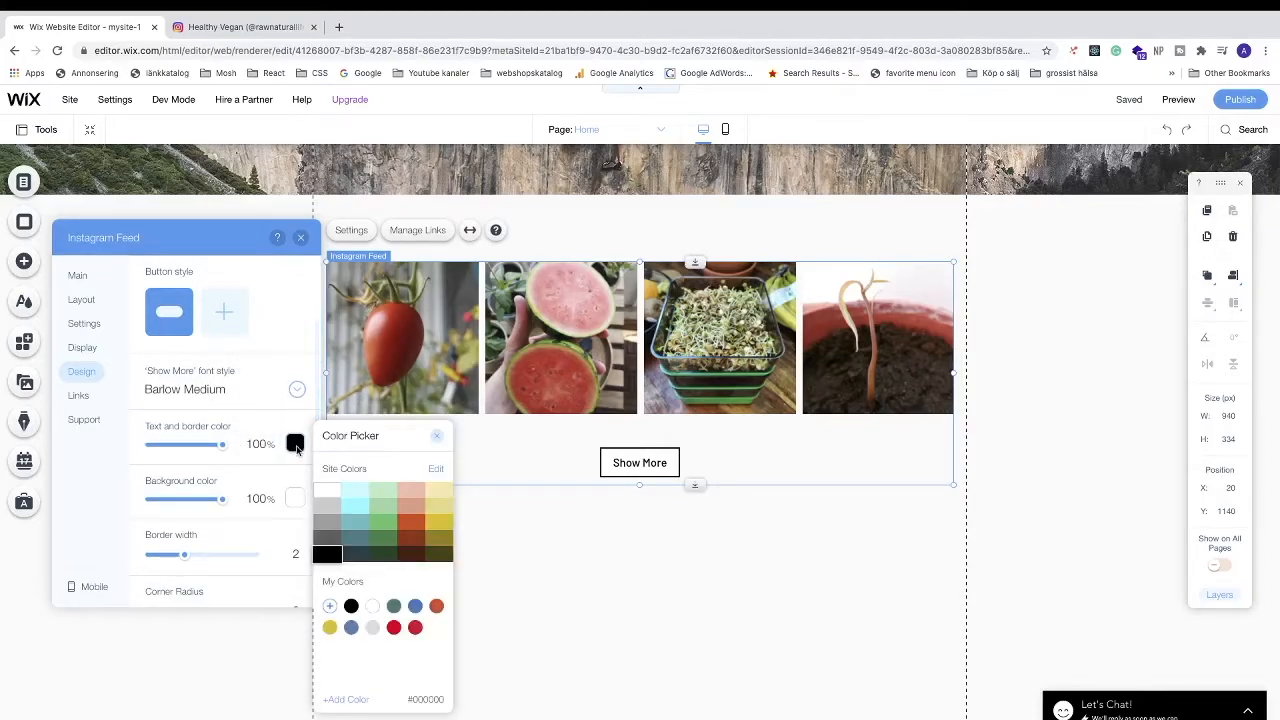
left_click(356, 527)
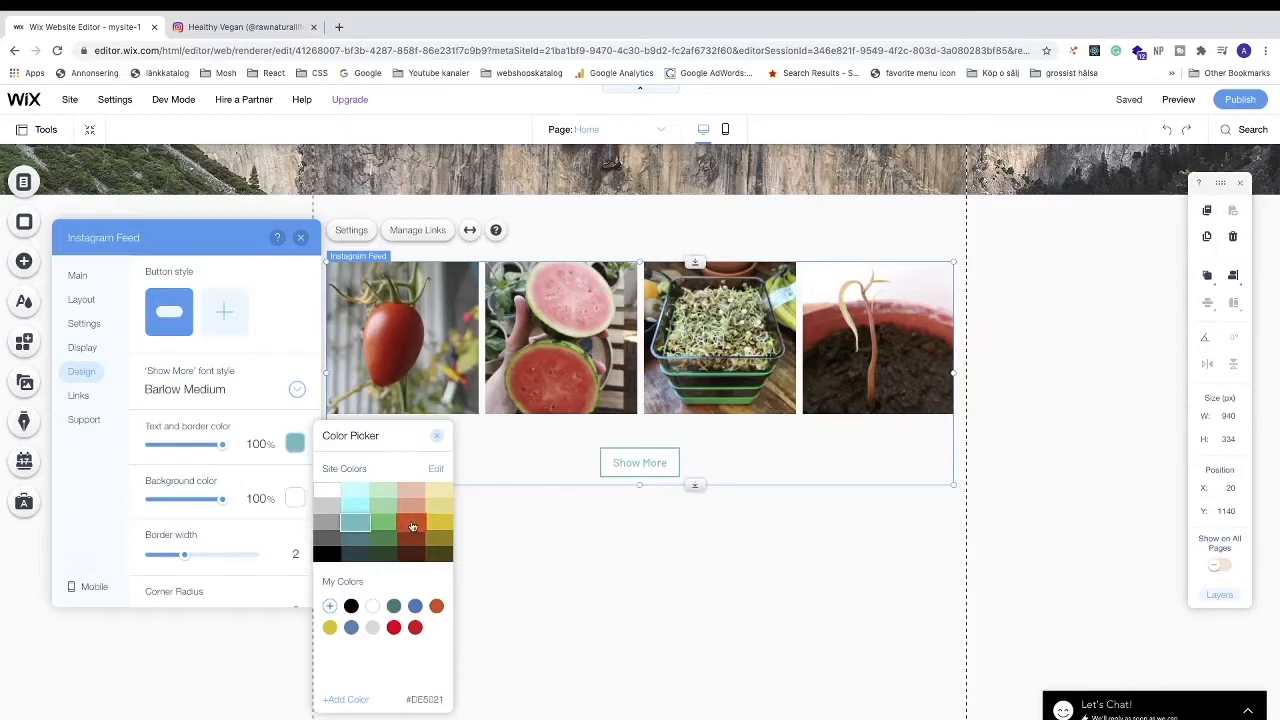
left_click(345, 700)
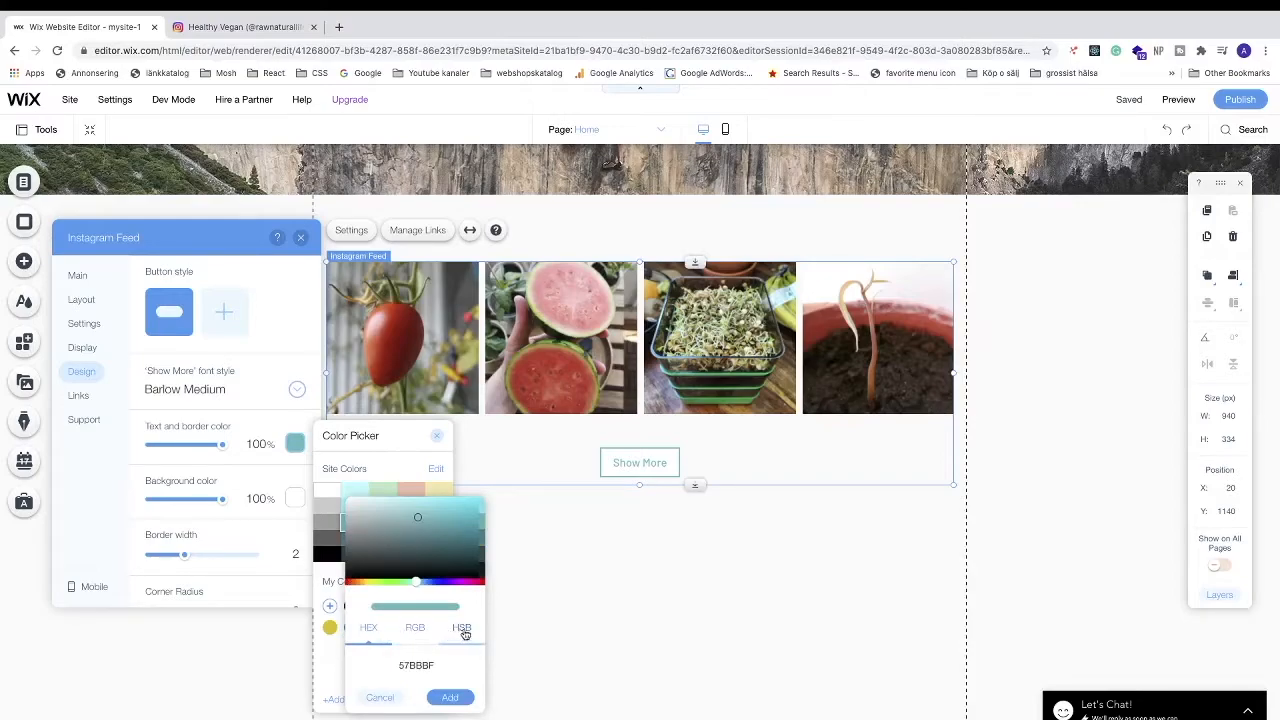
left_click(419, 520)
mouse_move(419, 520)
left_mouse_down()
mouse_move(422, 557)
mouse_move(487, 588)
mouse_move(403, 557)
mouse_move(450, 550)
mouse_move(425, 525)
mouse_move(400, 522)
mouse_move(368, 543)
mouse_move(448, 507)
left_mouse_up()
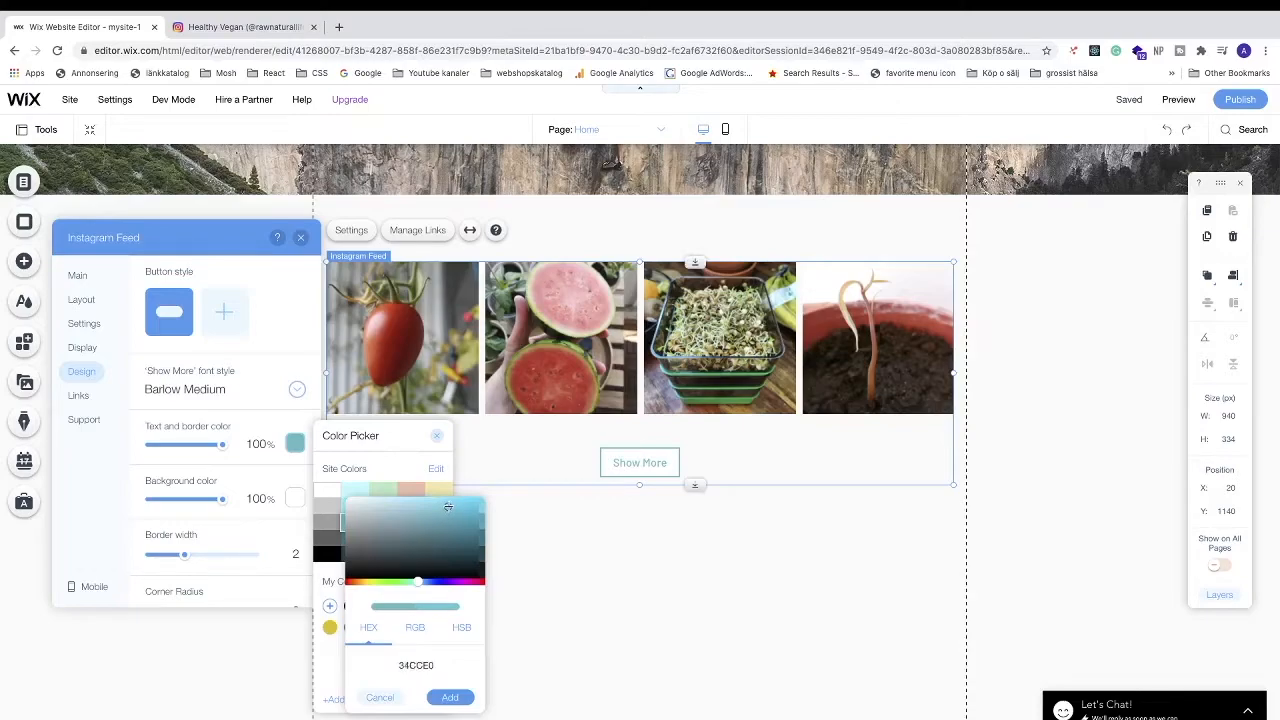
left_click(431, 582)
left_click_drag(448, 509, 427, 509)
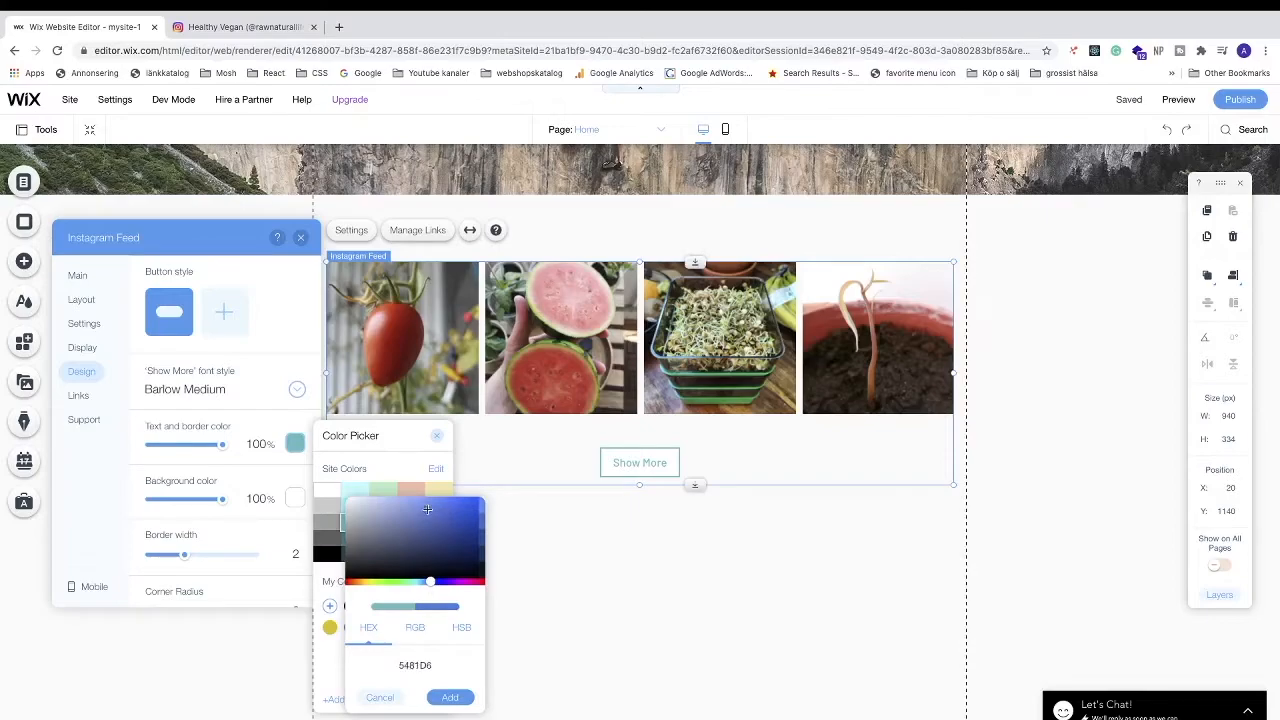
left_click(450, 698)
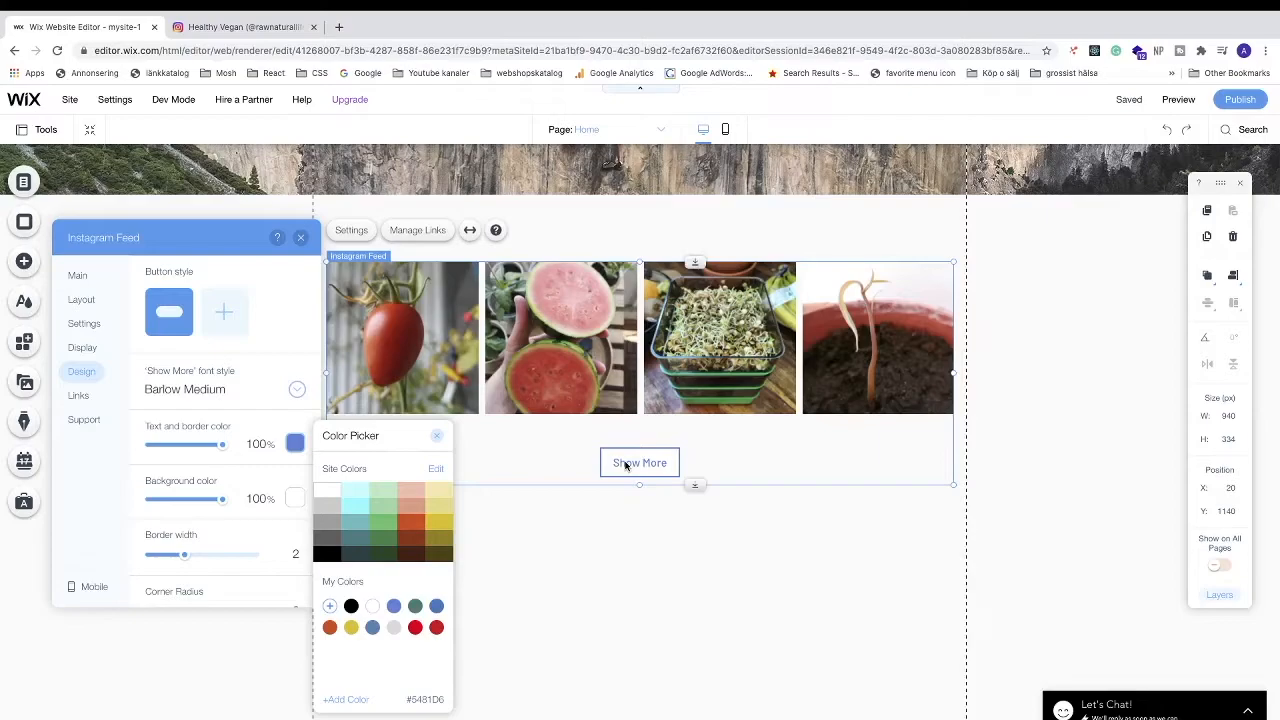
left_click(437, 436)
Step: Try salmon and pale green backgrounds for the Show More button, and return the background to white at 100% opacity
scroll(179, 425, "down", 1)
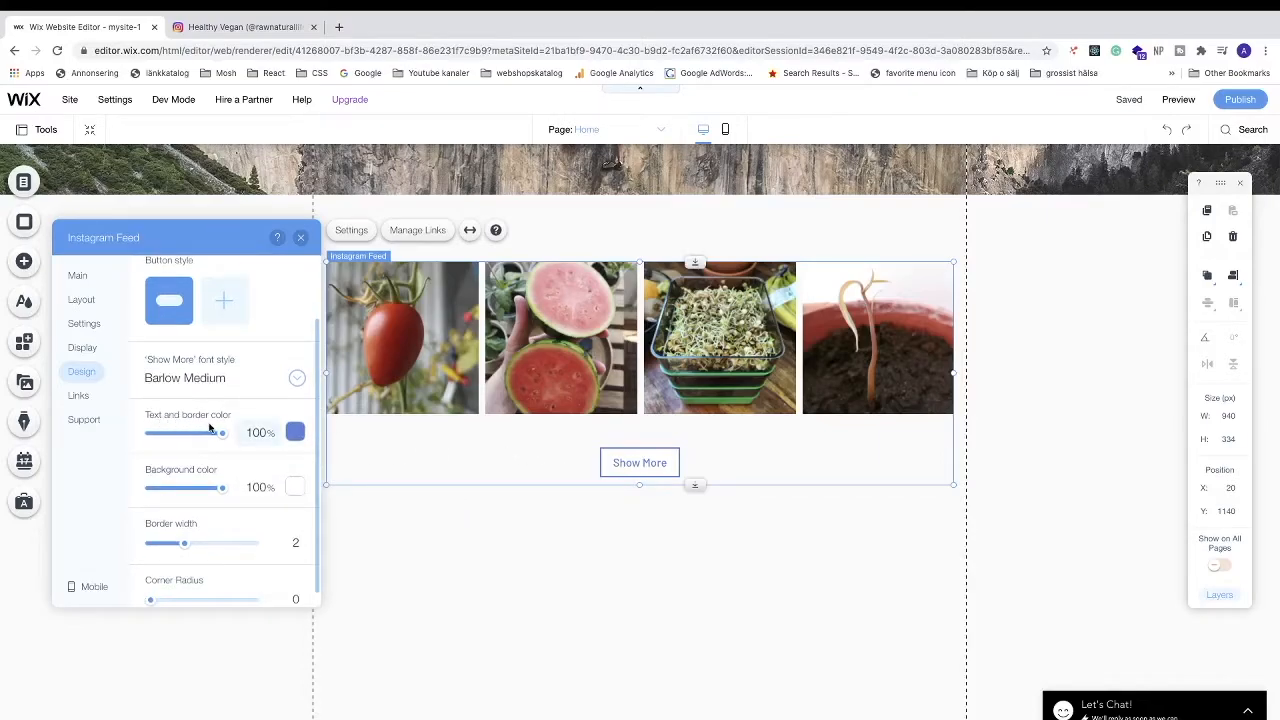
mouse_move(221, 433)
left_mouse_down()
mouse_move(177, 437)
mouse_move(226, 434)
left_mouse_up()
left_click(295, 487)
left_click(416, 530)
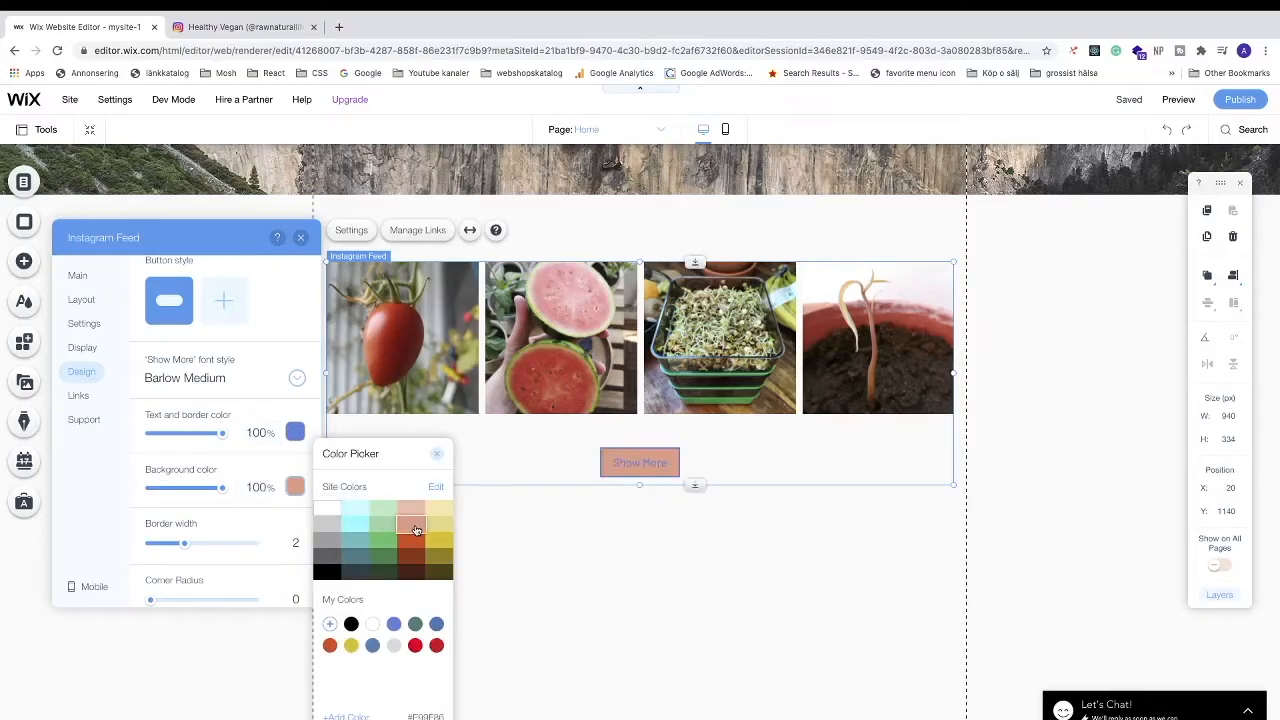
left_click(386, 512)
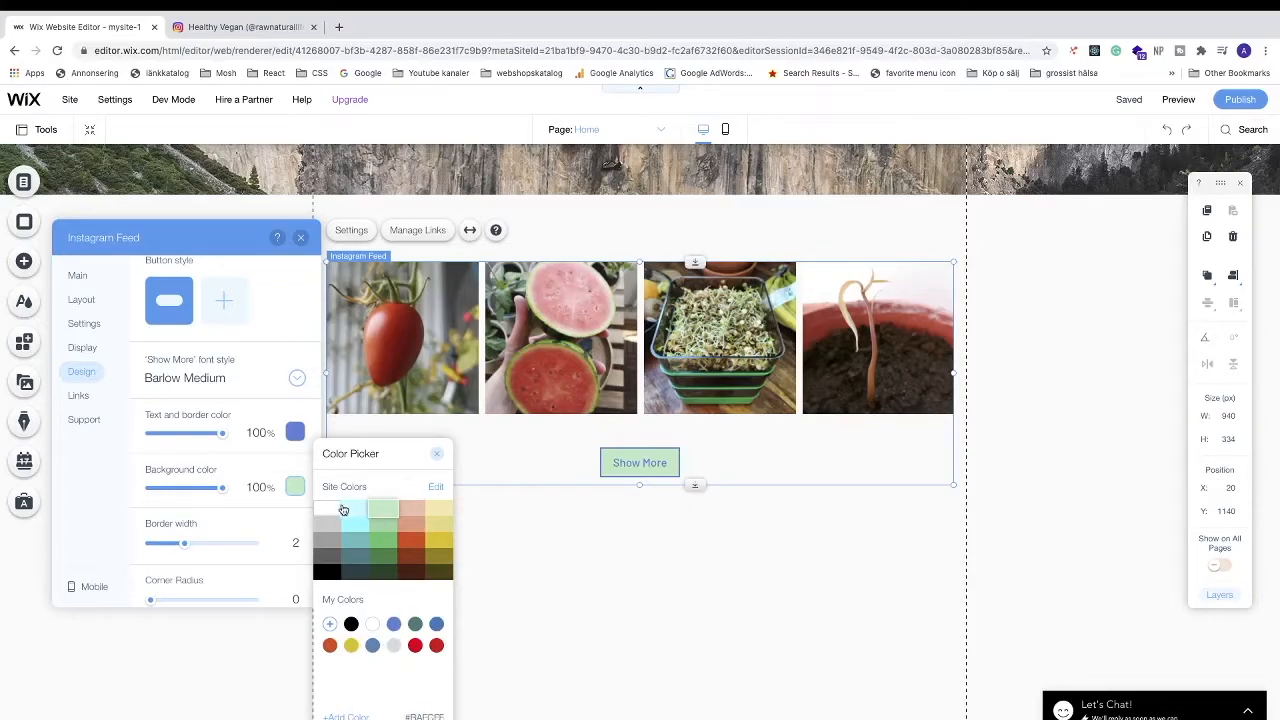
left_click(325, 511)
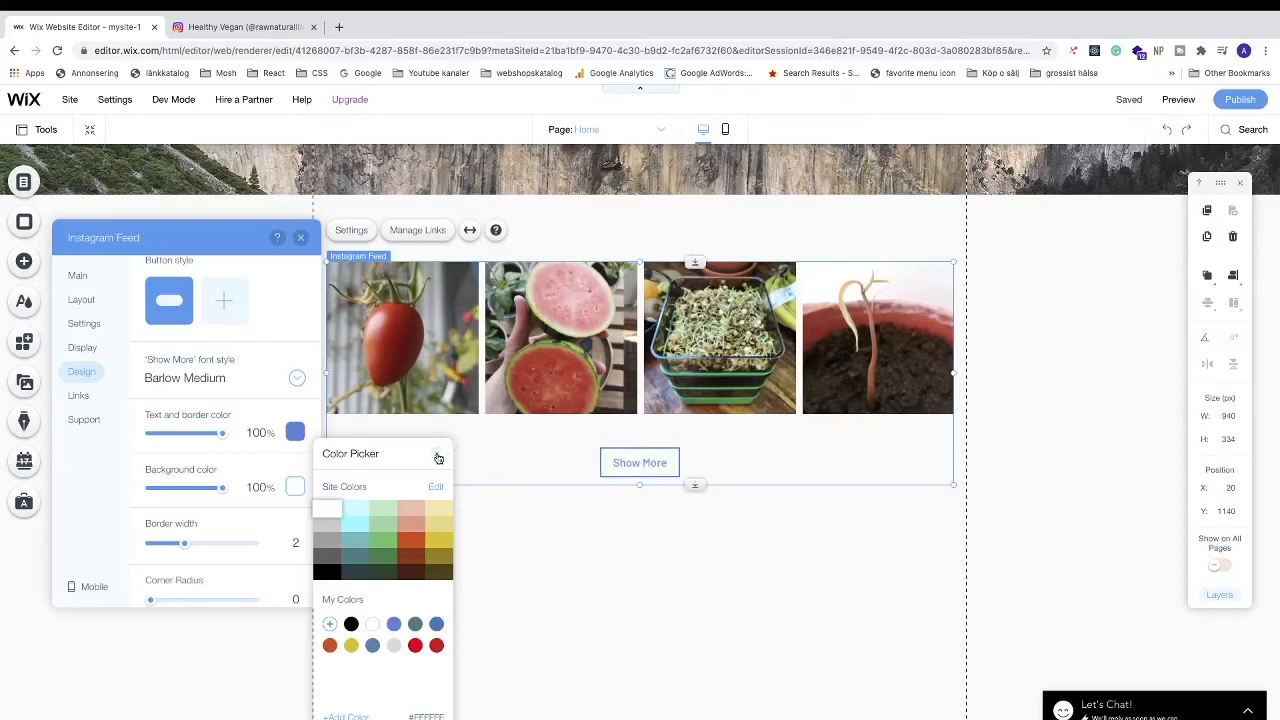
left_click(436, 454)
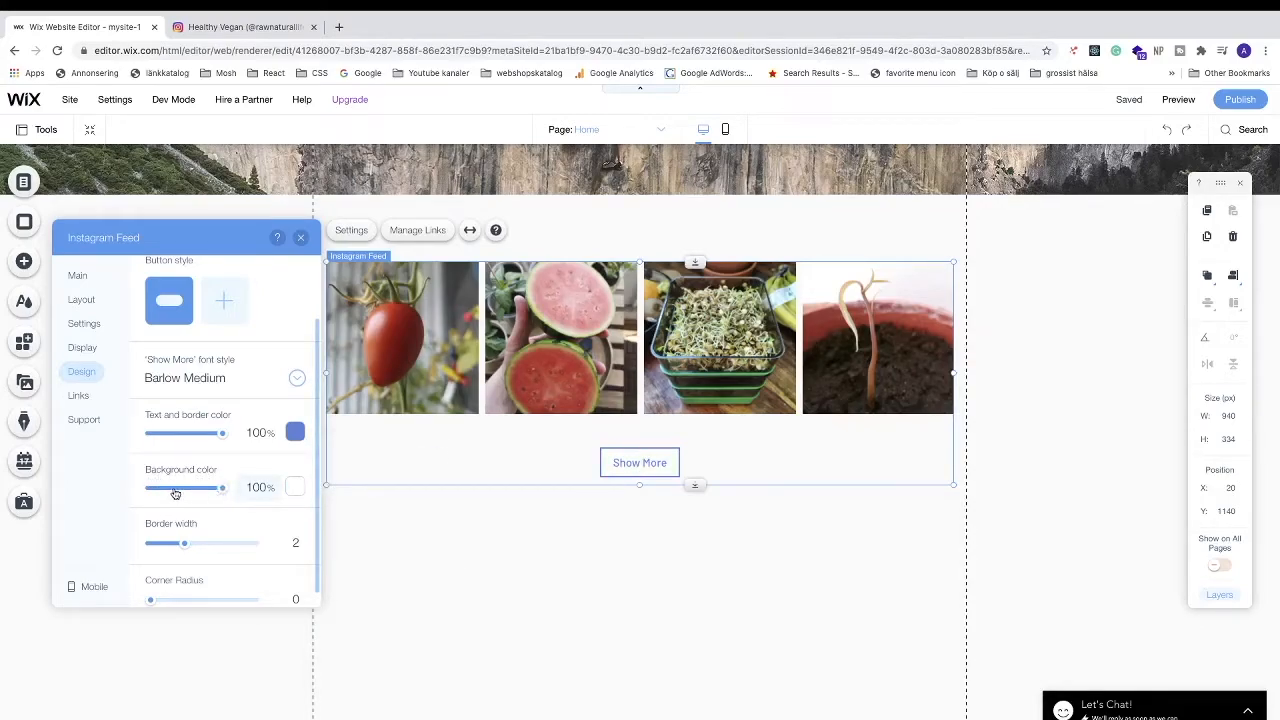
mouse_move(224, 491)
left_mouse_down()
mouse_move(149, 492)
mouse_move(223, 491)
left_mouse_up()
Step: Try adjusting the Show More button's border width, leave it at 2, and set the corner radius to 10
scroll(222, 519, "down", 1)
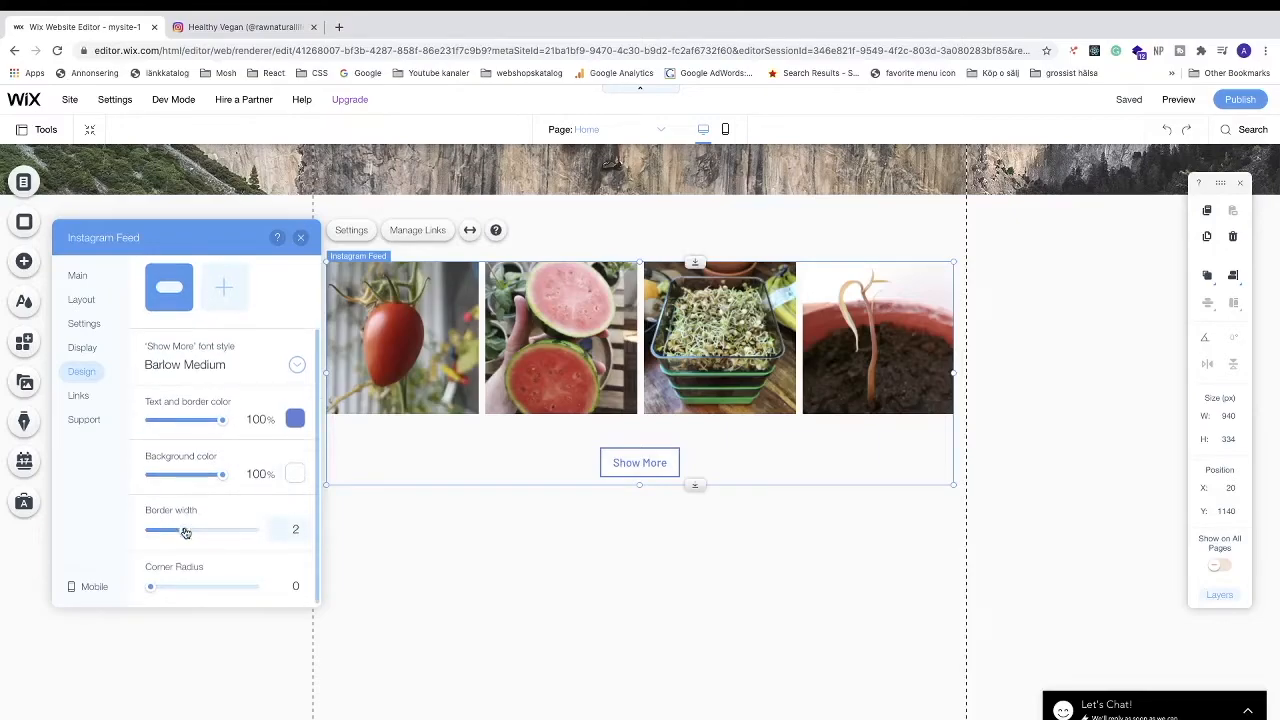
mouse_move(194, 533)
left_mouse_down()
mouse_move(259, 533)
mouse_move(166, 531)
mouse_move(196, 536)
left_mouse_up()
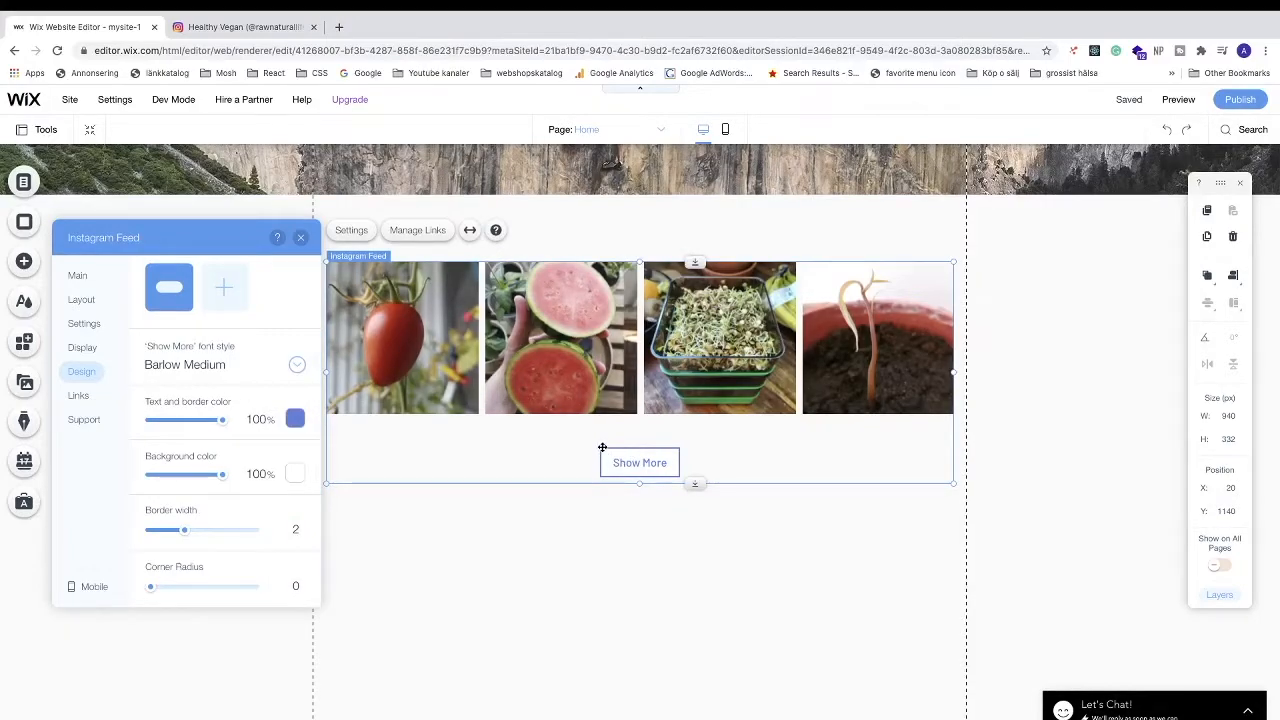
left_click_drag(150, 587, 326, 591)
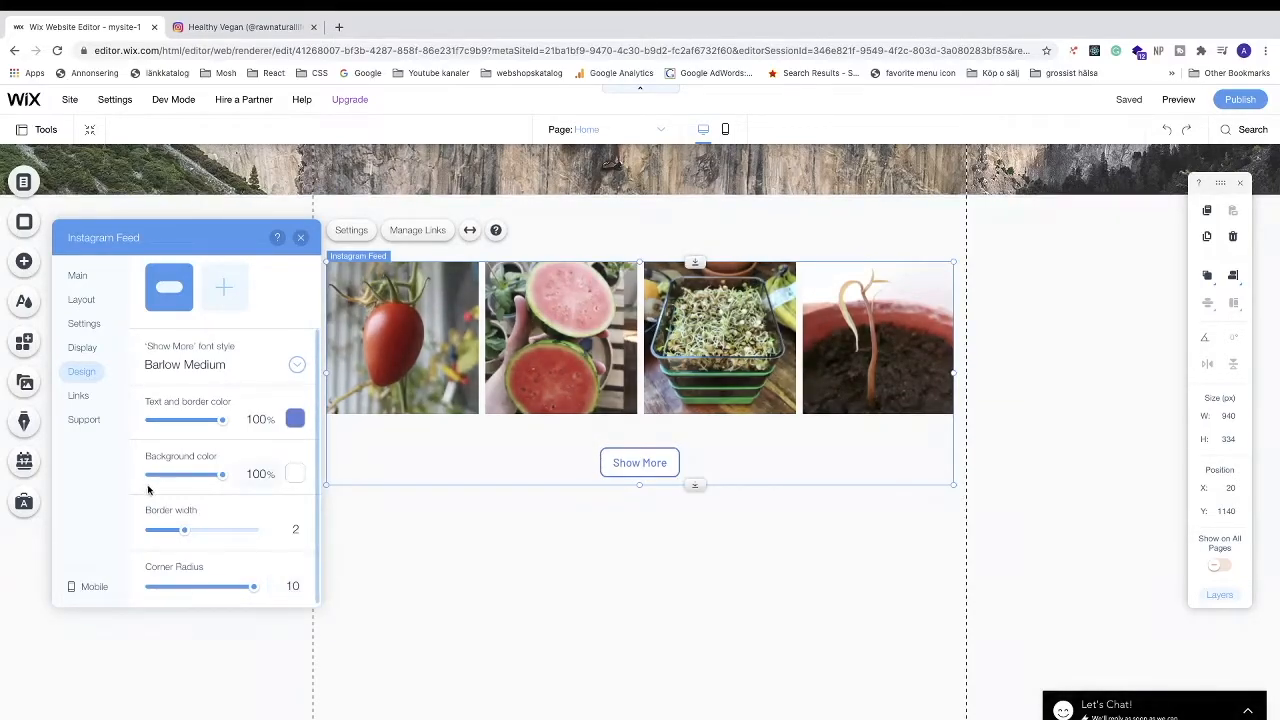
Step: Start a custom link for the single red tomato post in the Instagram feed and point it to the Services page
left_click(80, 396)
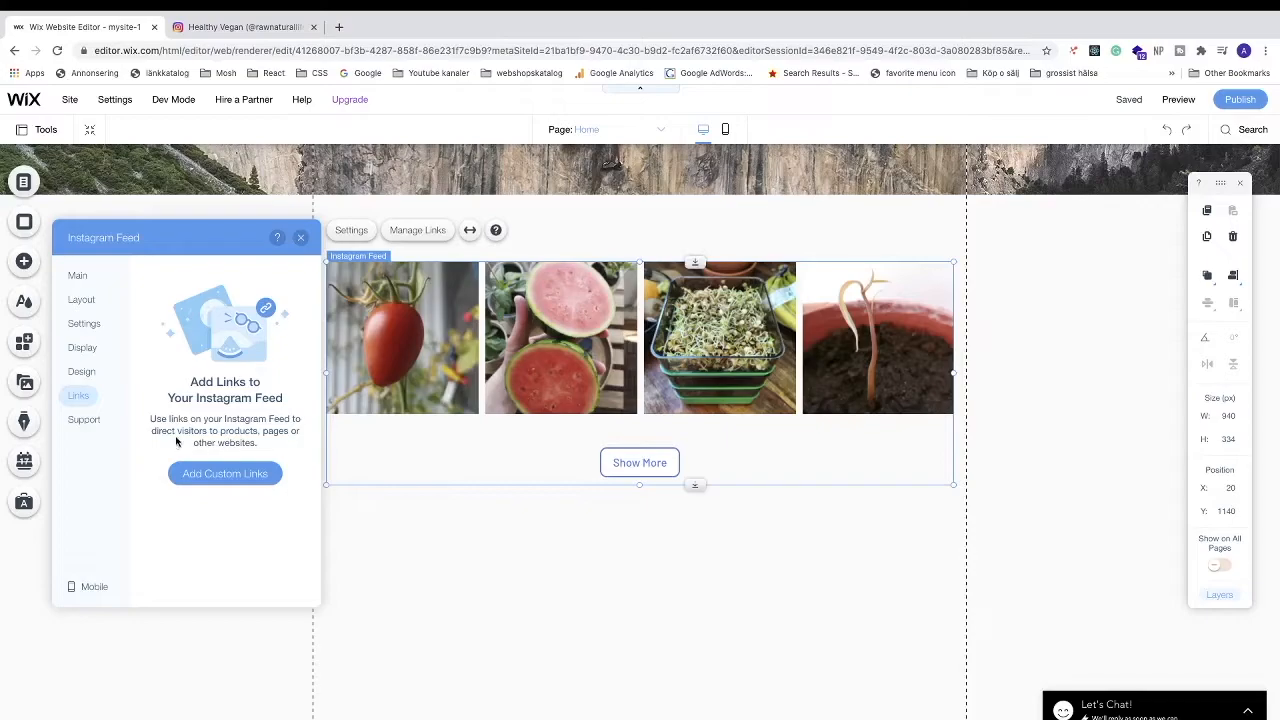
left_click(212, 476)
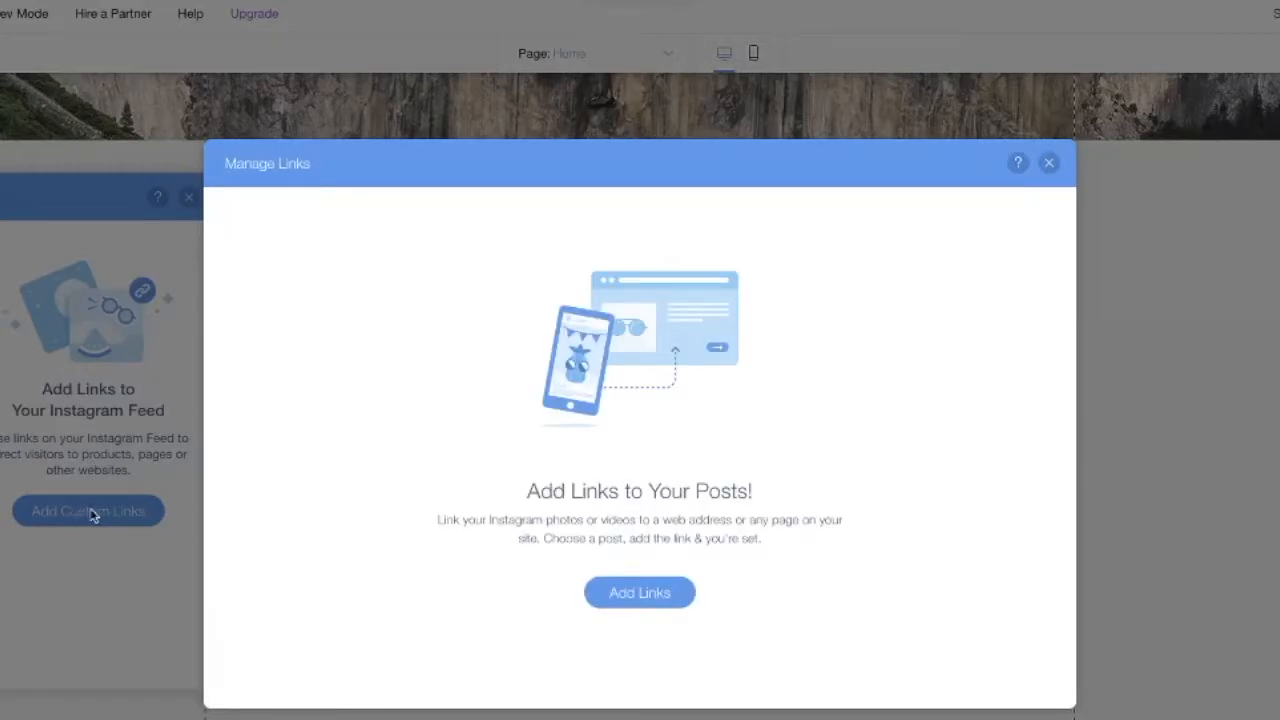
left_click(628, 599)
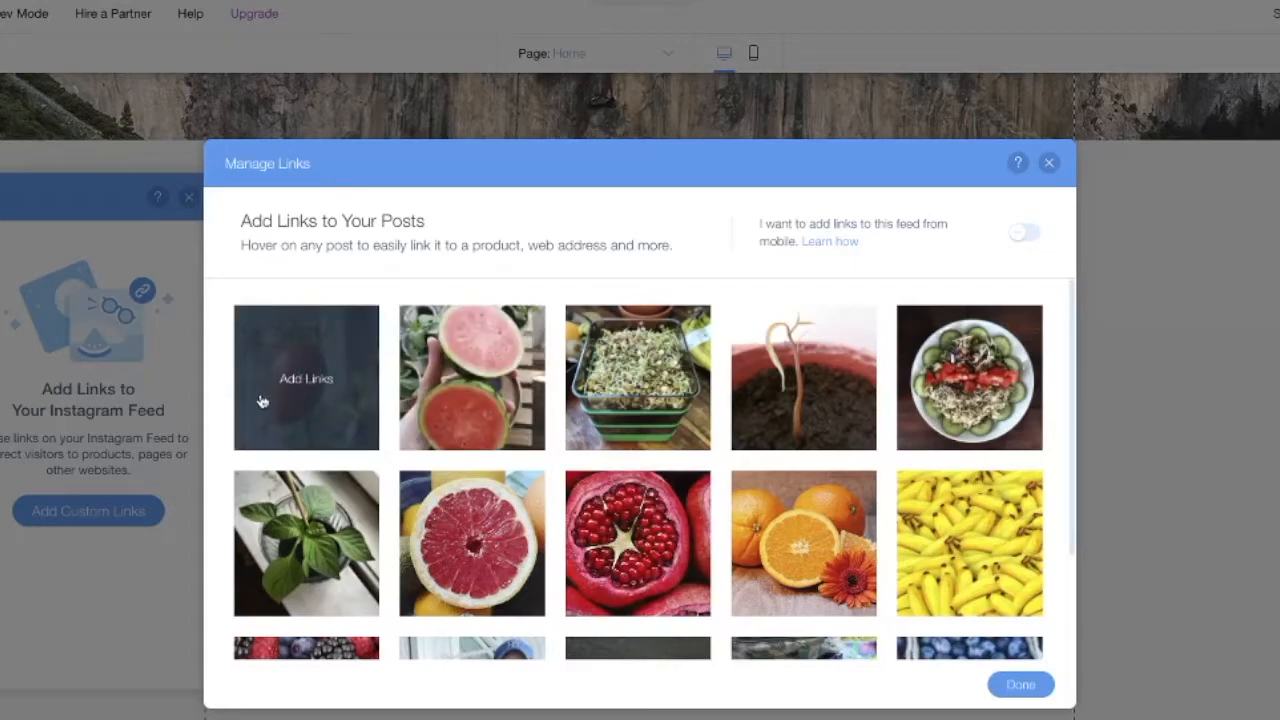
left_click(297, 378)
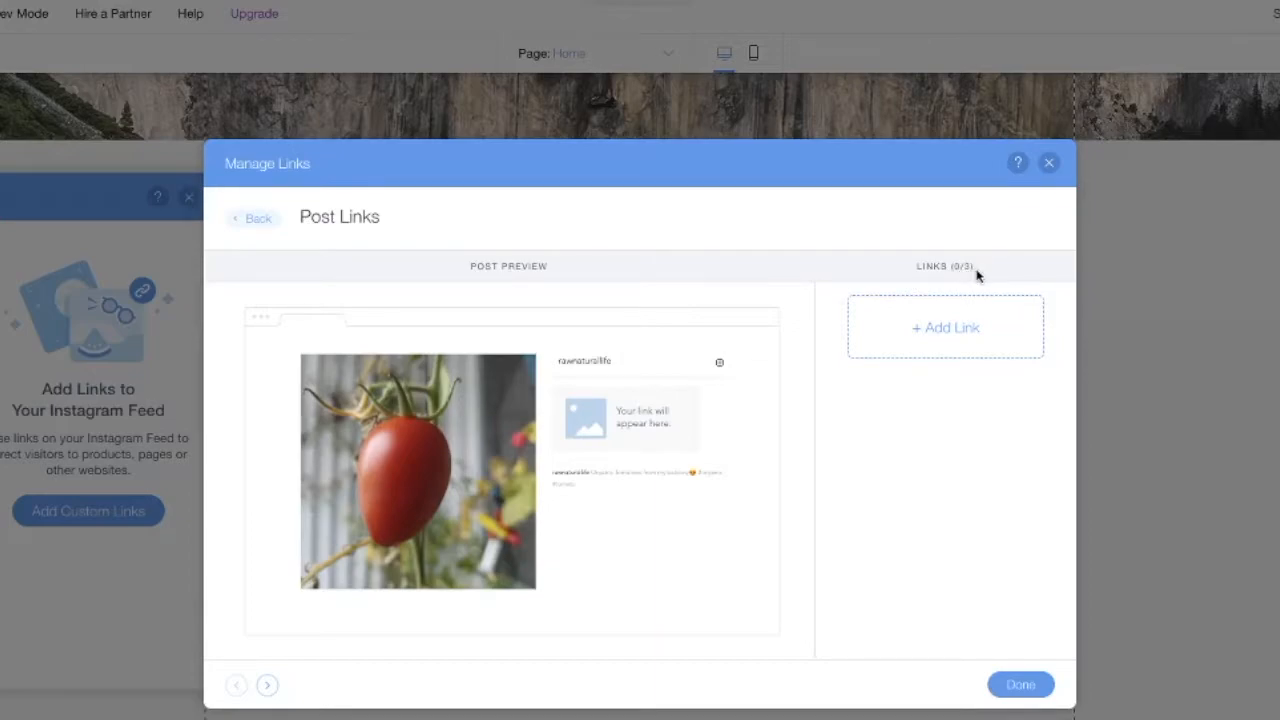
left_click(944, 336)
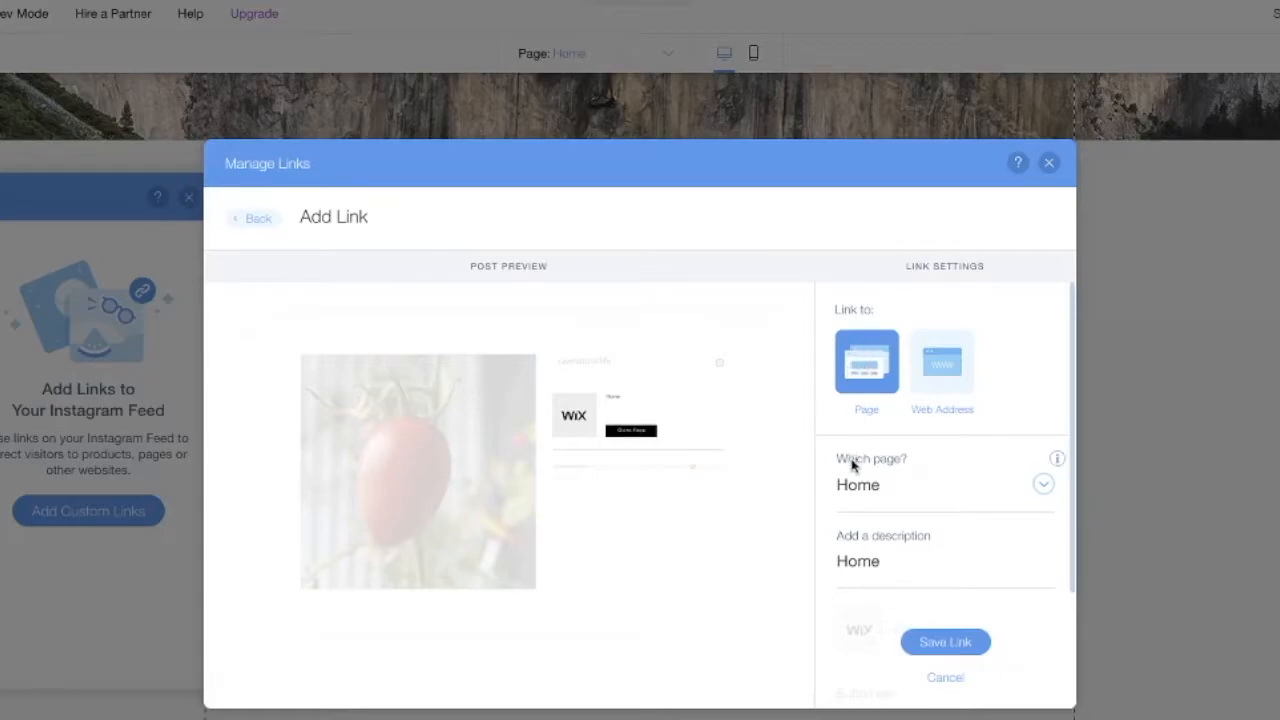
left_click(1041, 488)
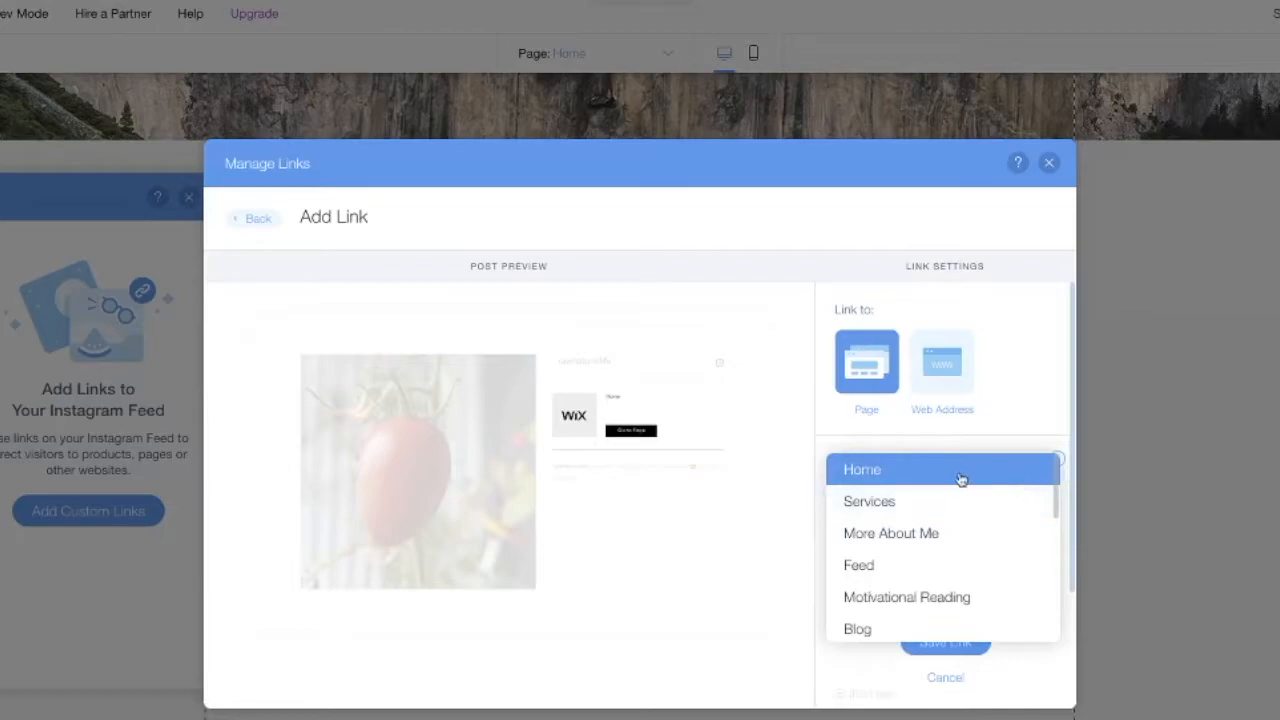
left_click(876, 499)
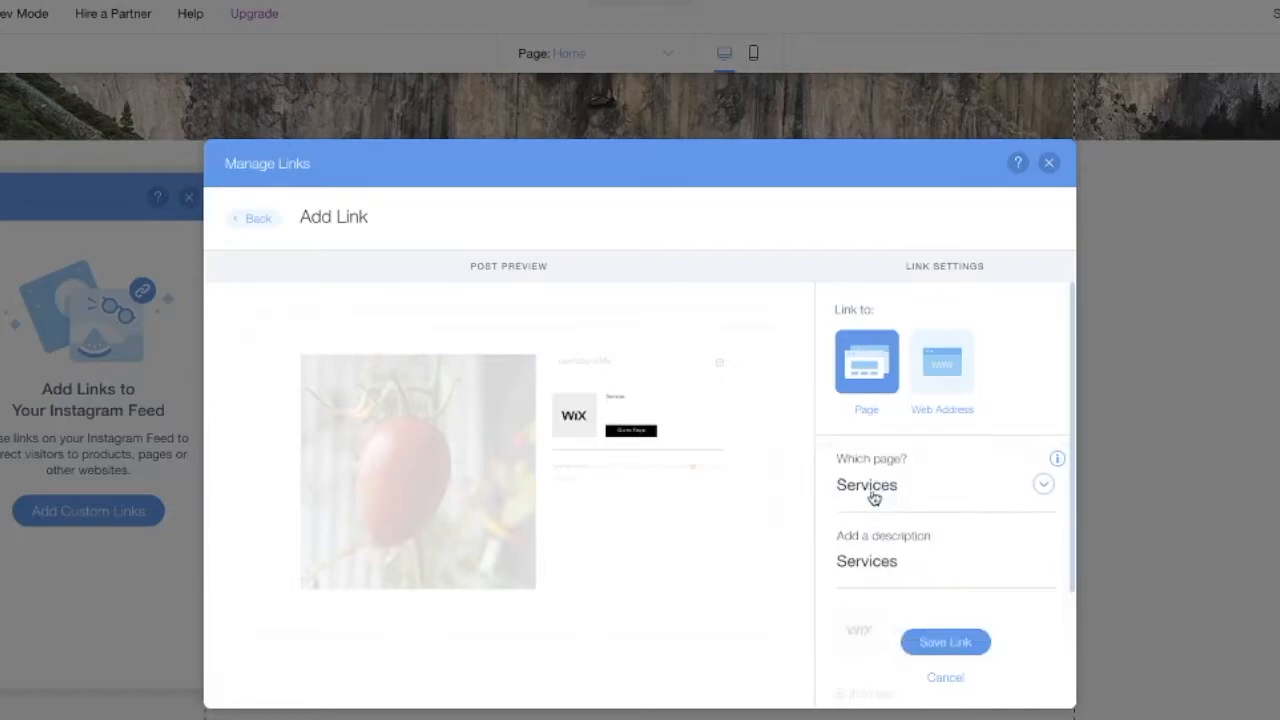
Step: Keep the description Services and change the link's image to the tomatoes on wooden boards photo from Media from Wix
scroll(914, 429, "down", 2)
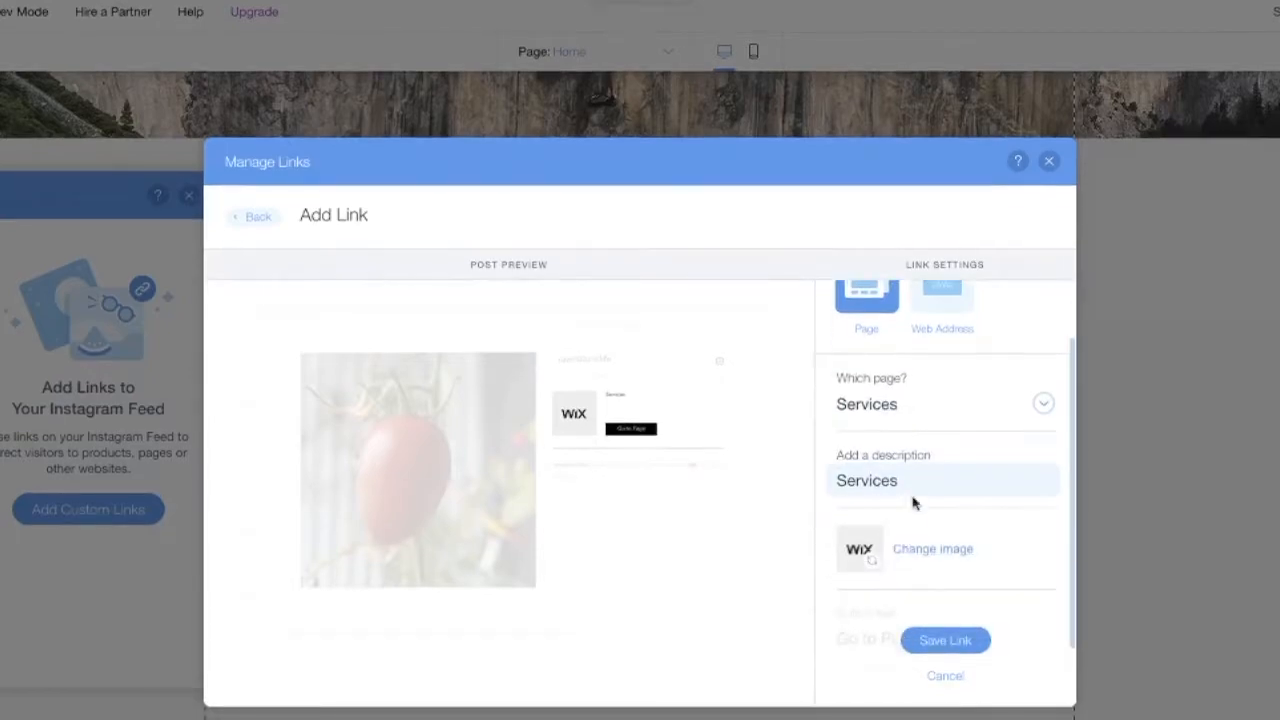
left_click(918, 487)
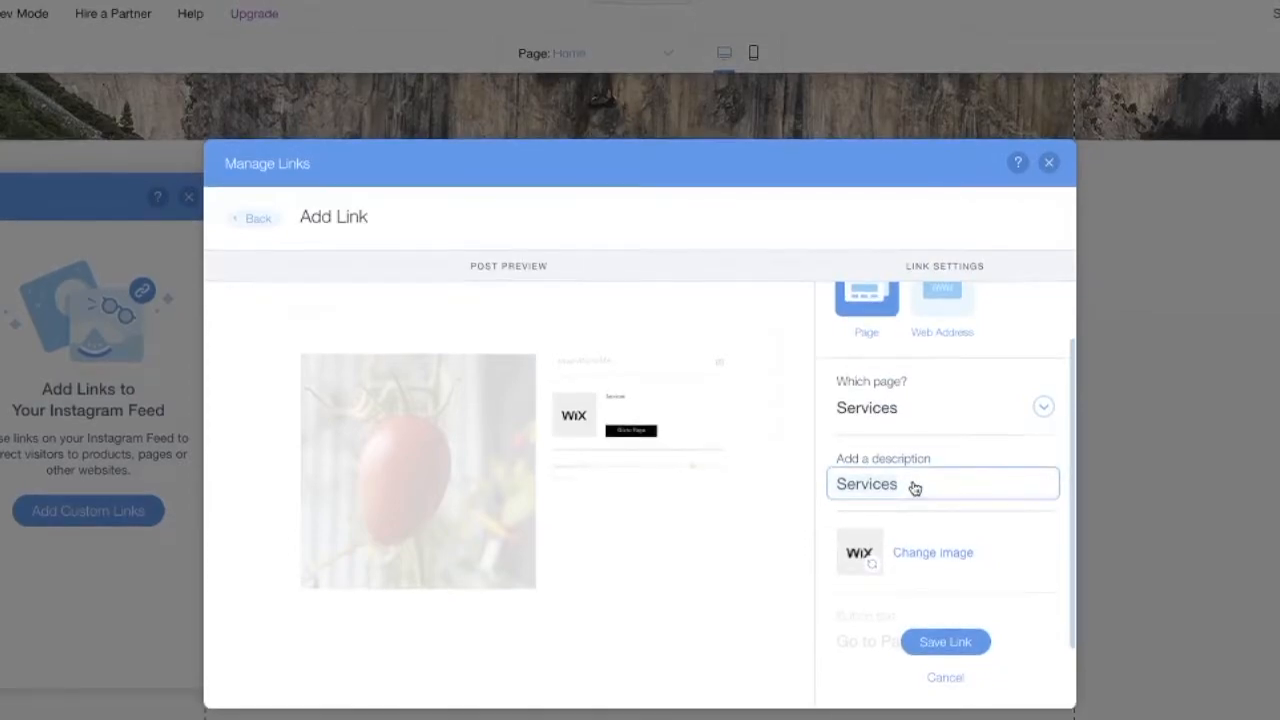
scroll(916, 487, "down", 2)
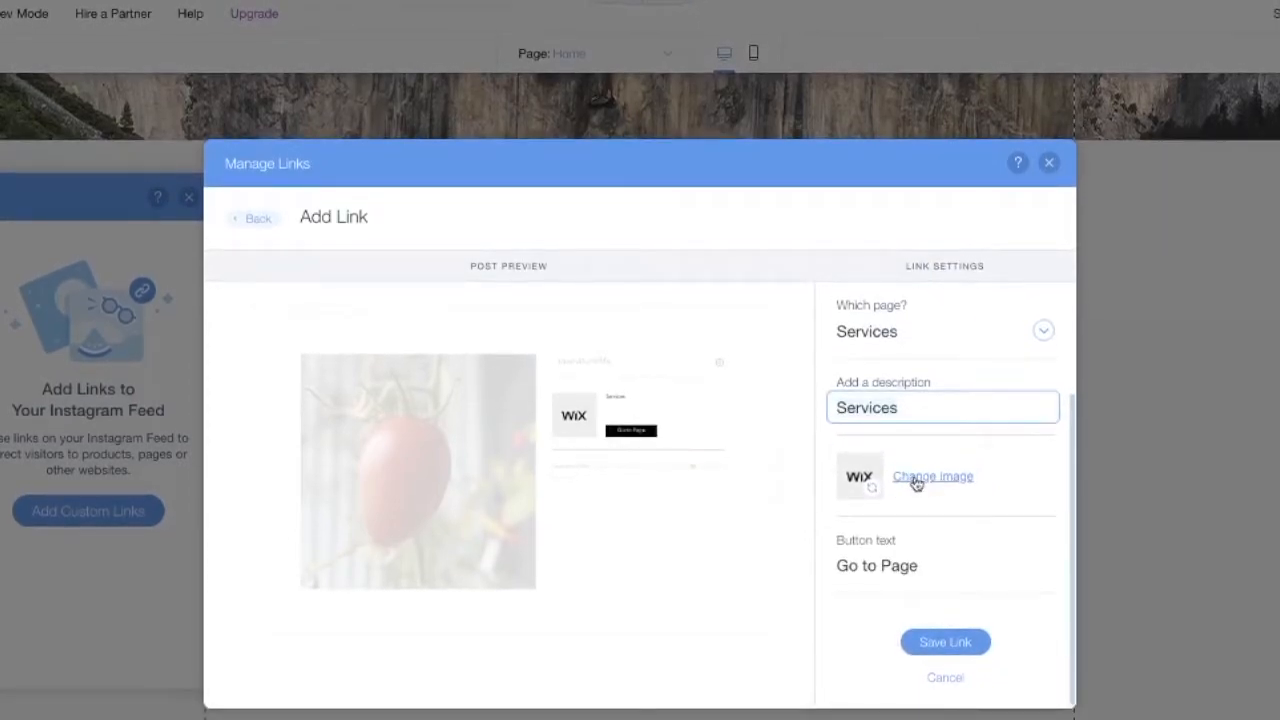
left_click(916, 484)
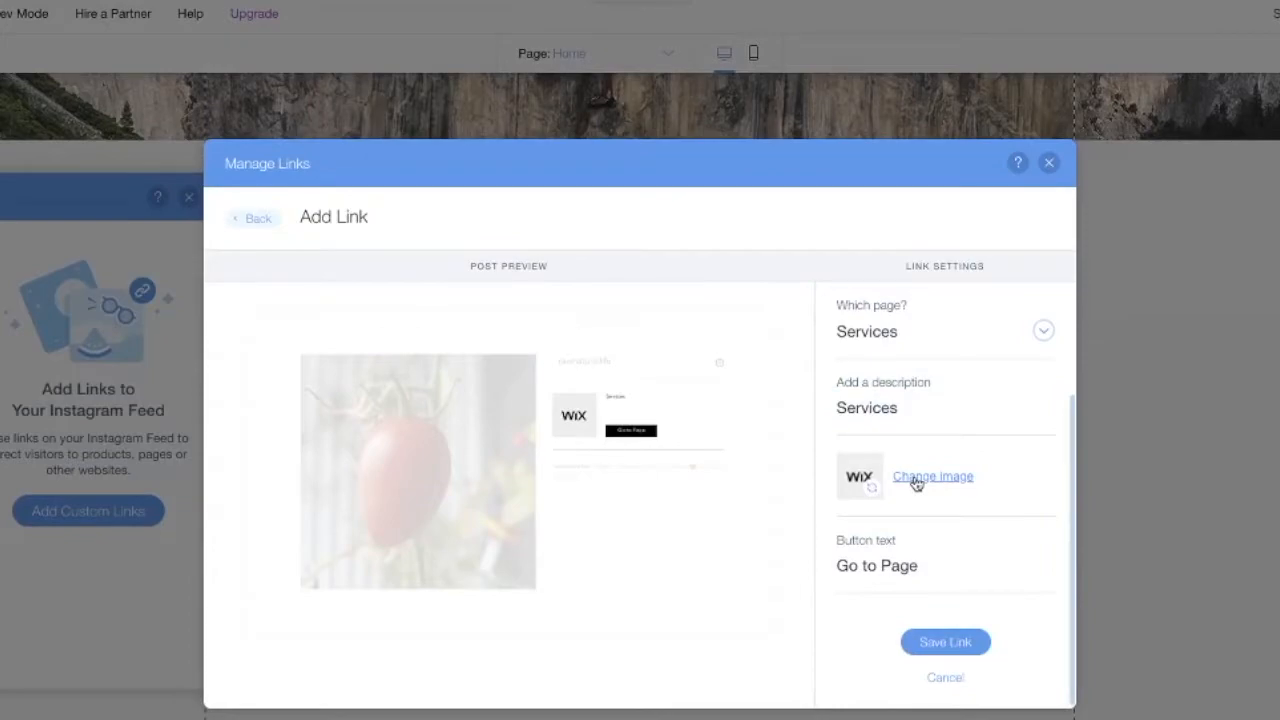
left_click(921, 481)
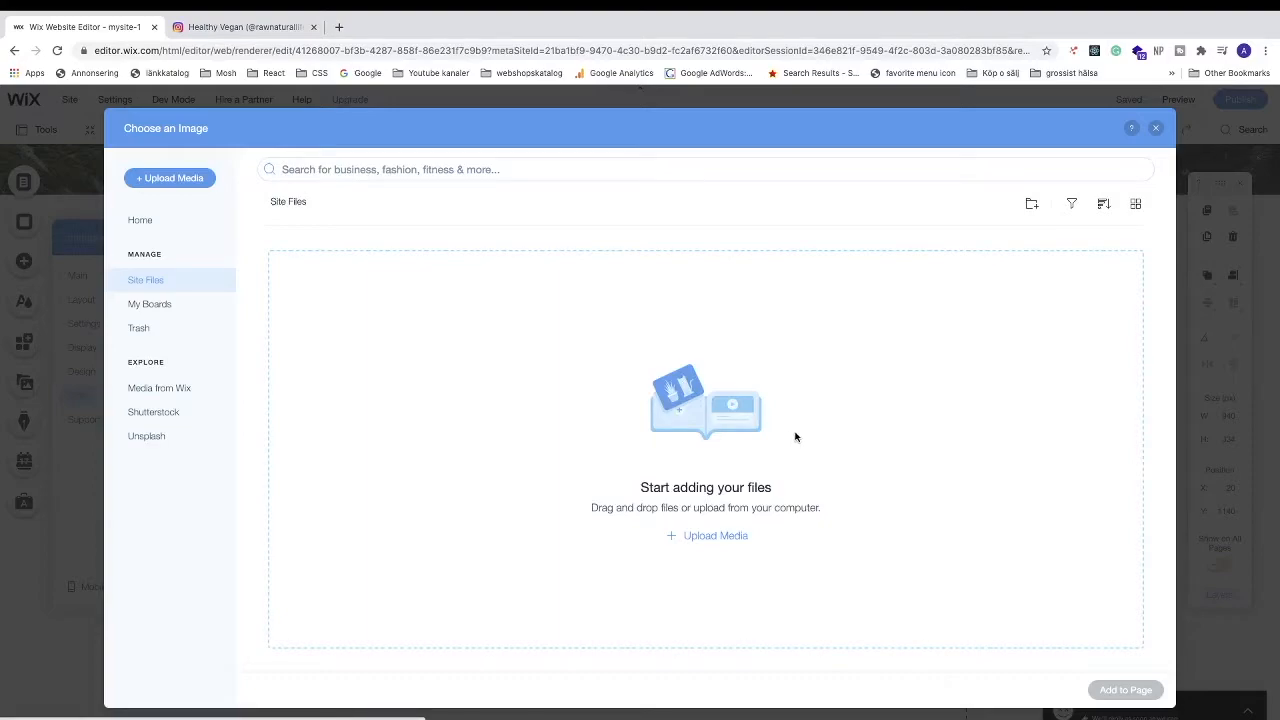
left_click(158, 392)
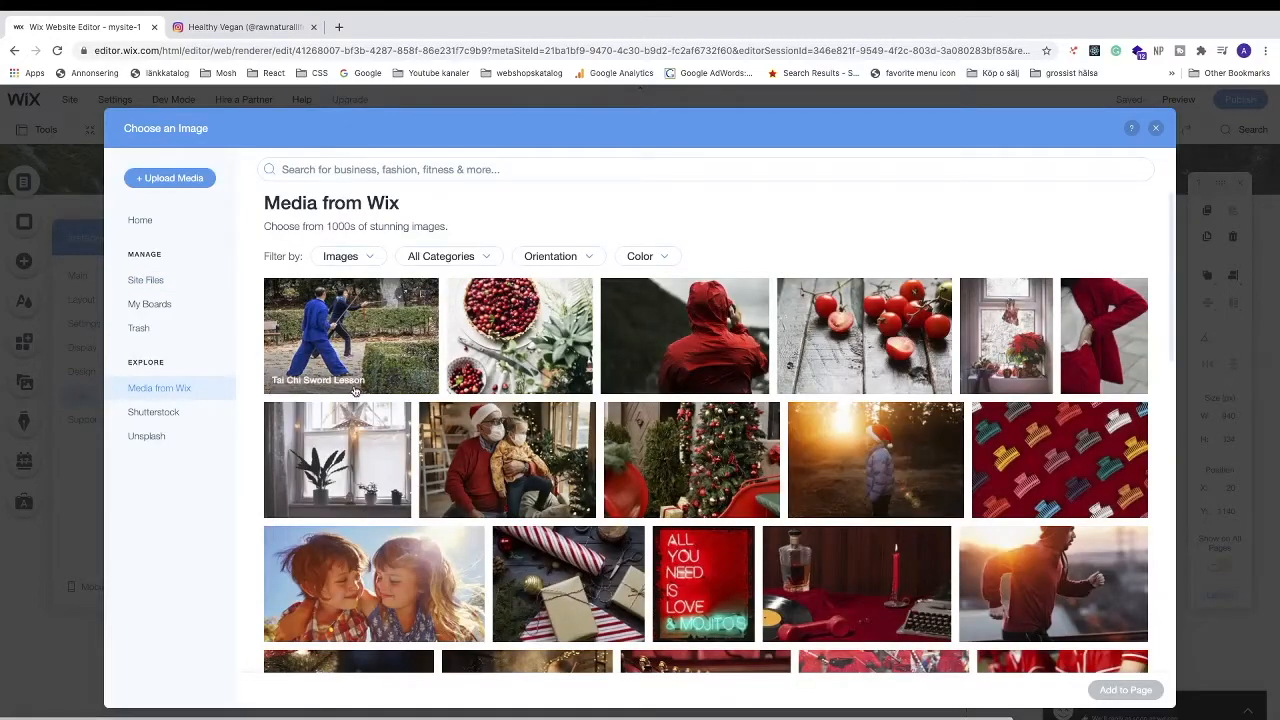
left_click(824, 338)
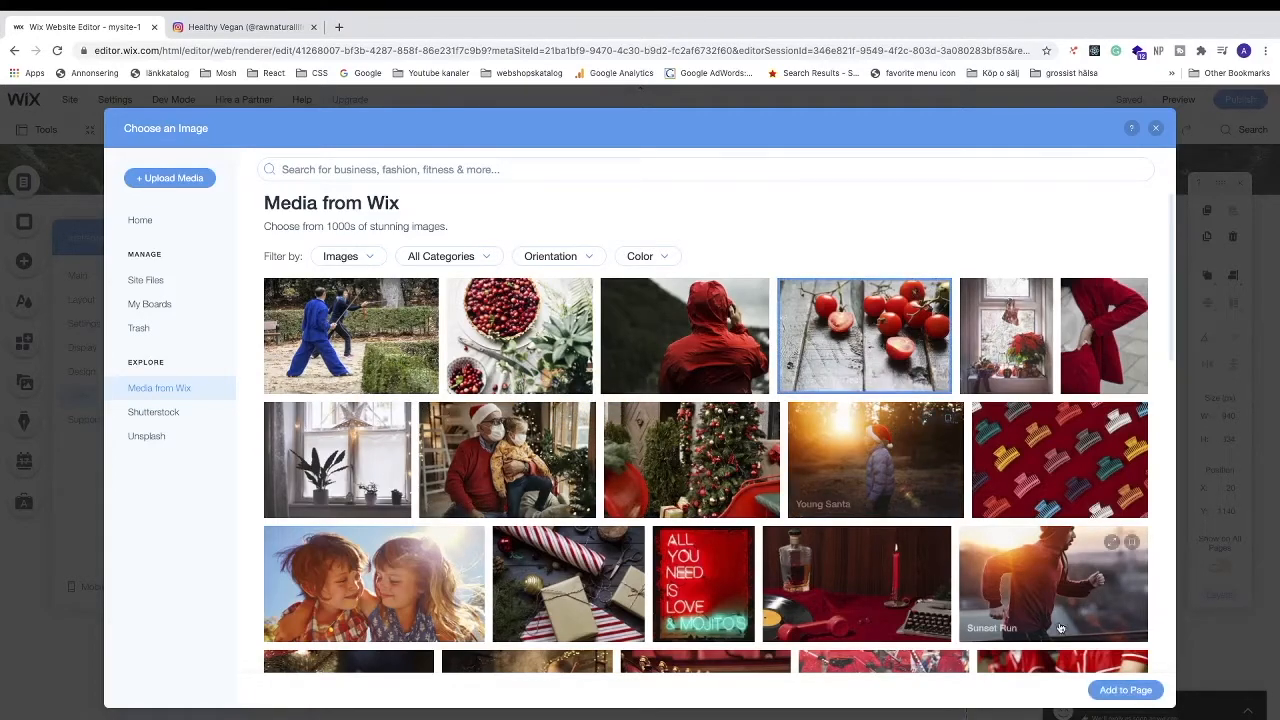
left_click(1125, 690)
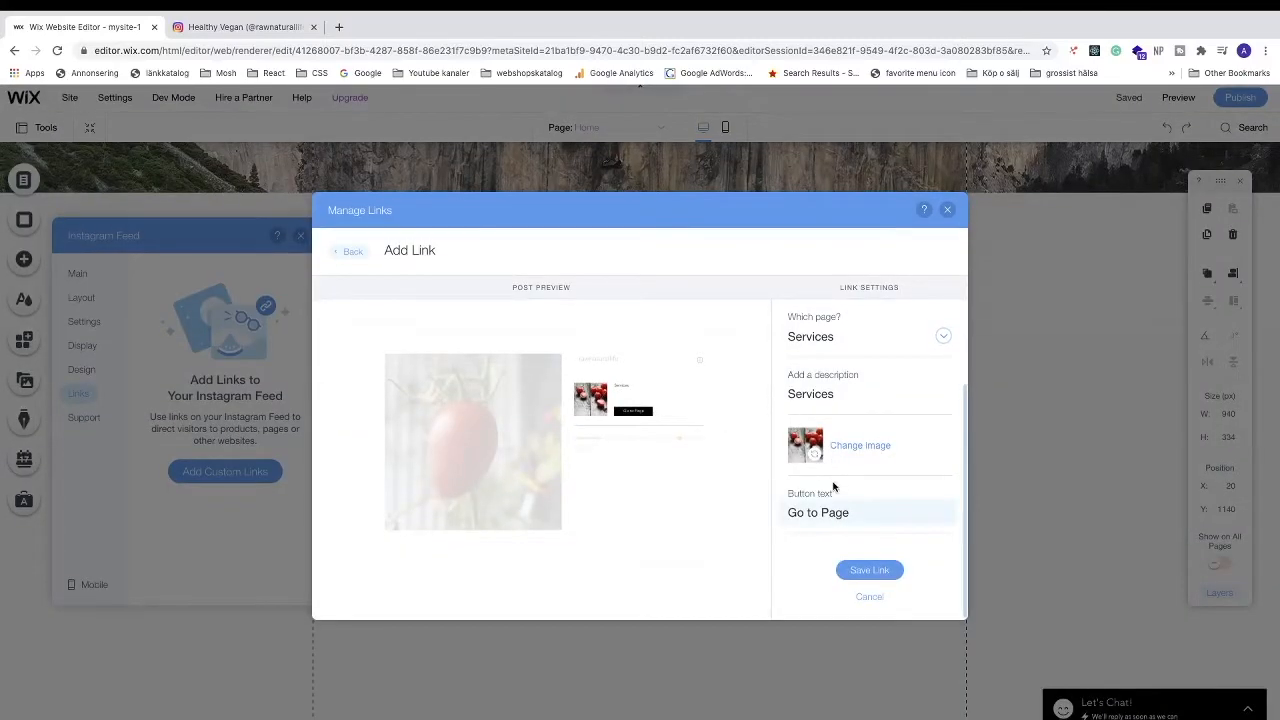
Step: Set the link's button text to "Go to Services", save the link and finish managing links
left_click(815, 510)
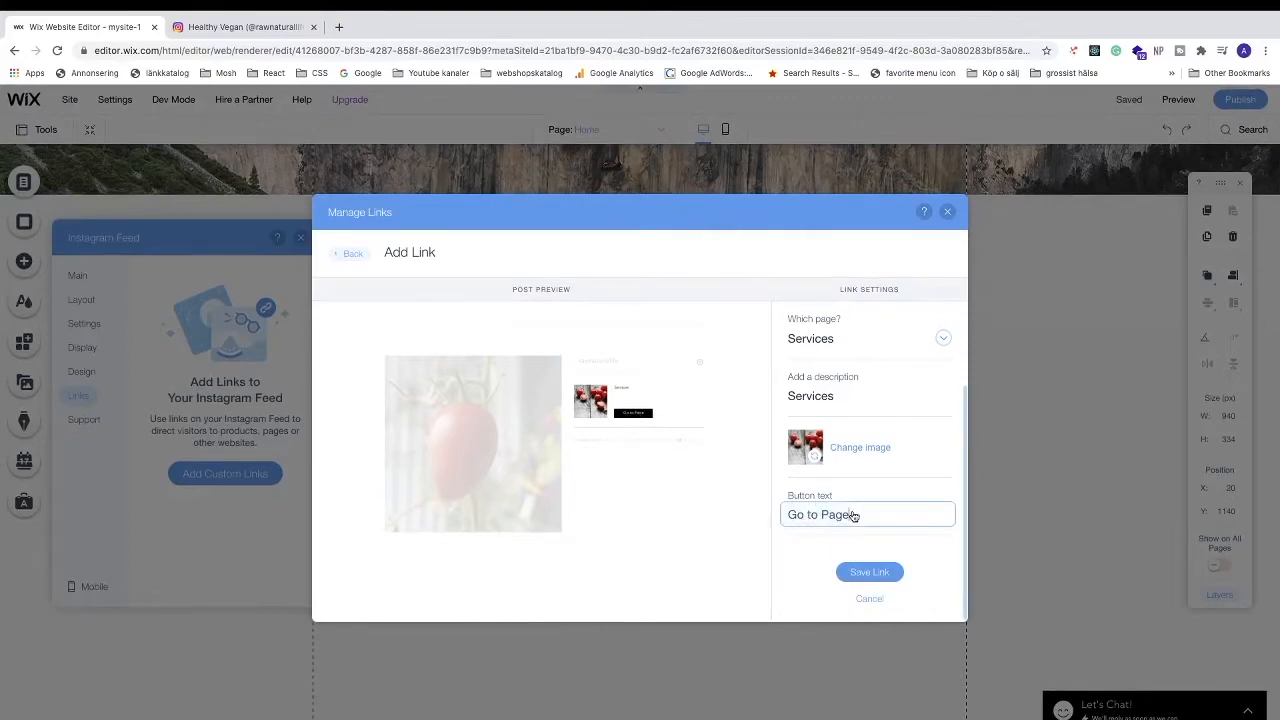
key("super+a")
key("BackSpace")
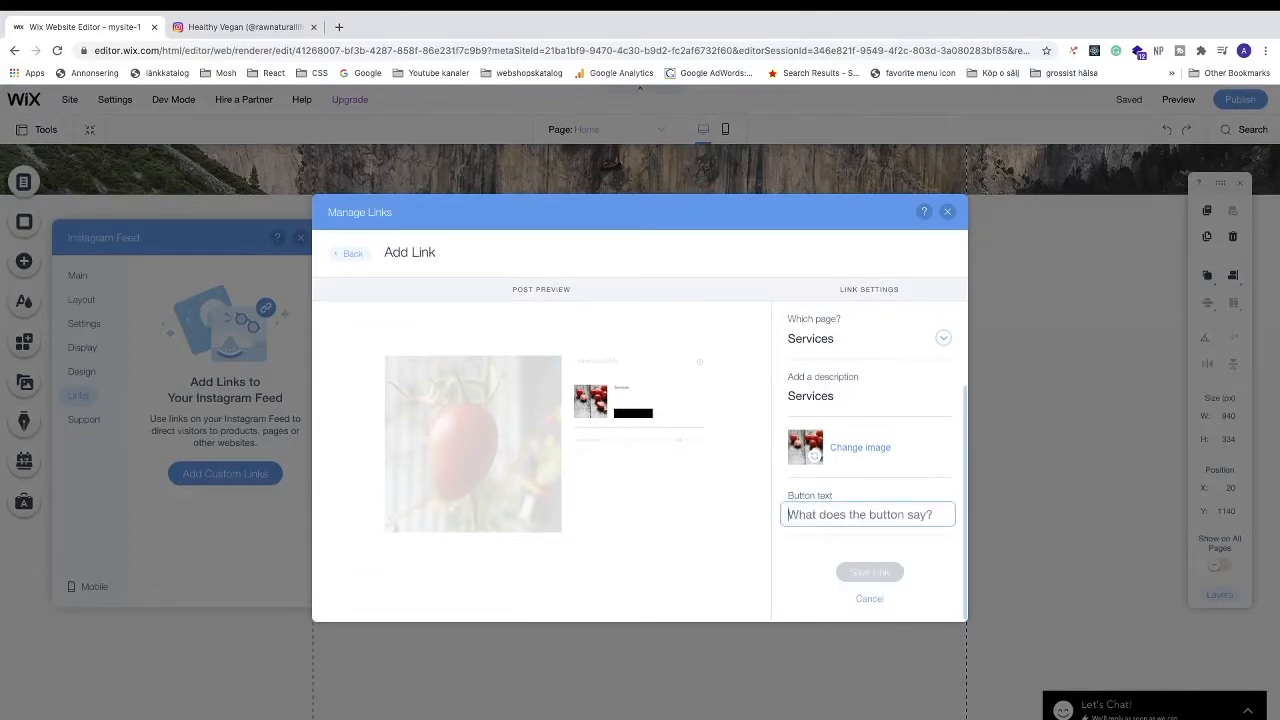
type("Go to Services")
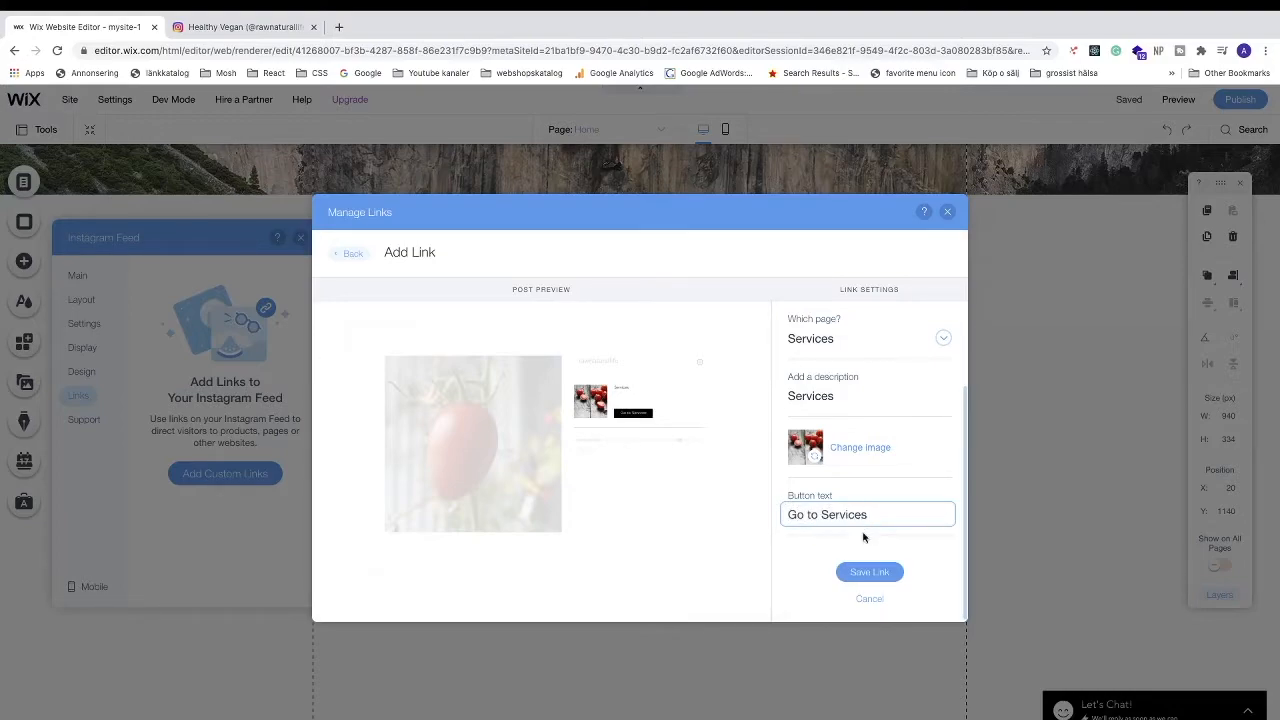
left_click(860, 572)
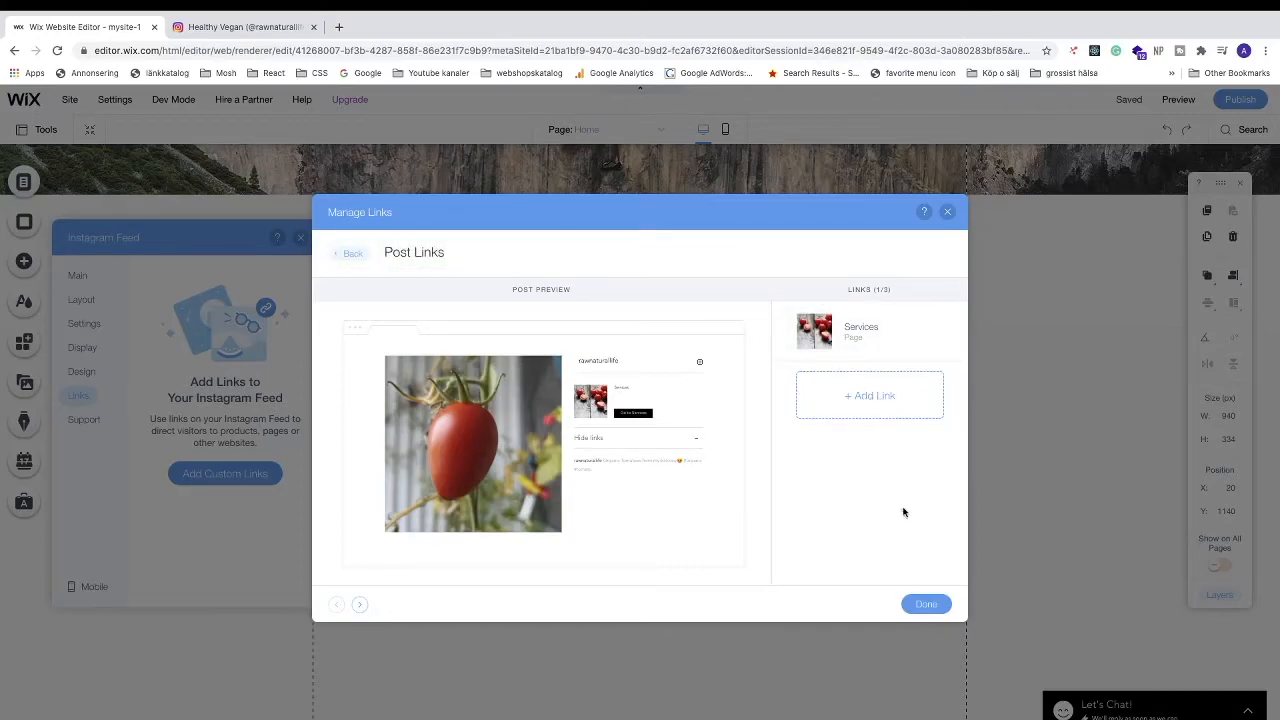
left_click(926, 604)
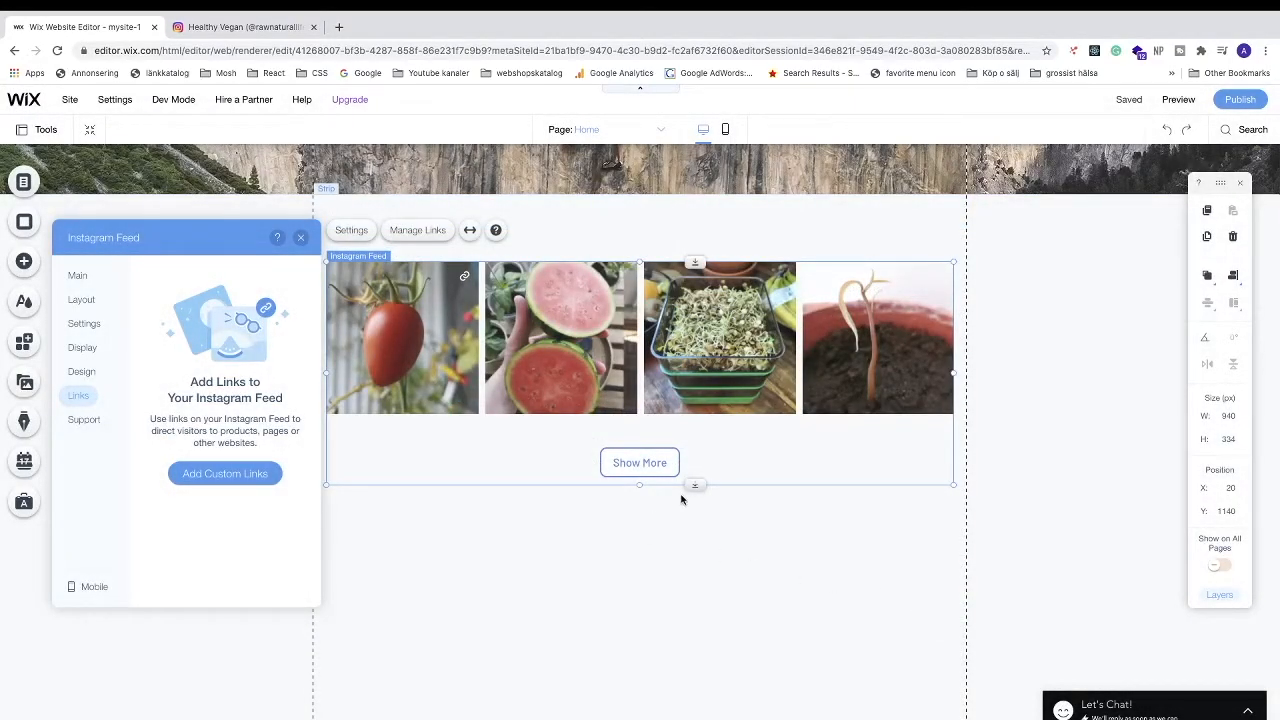
Step: Preview the site, open the single red tomato post, test its Go to Services link and close the post
left_click(1178, 100)
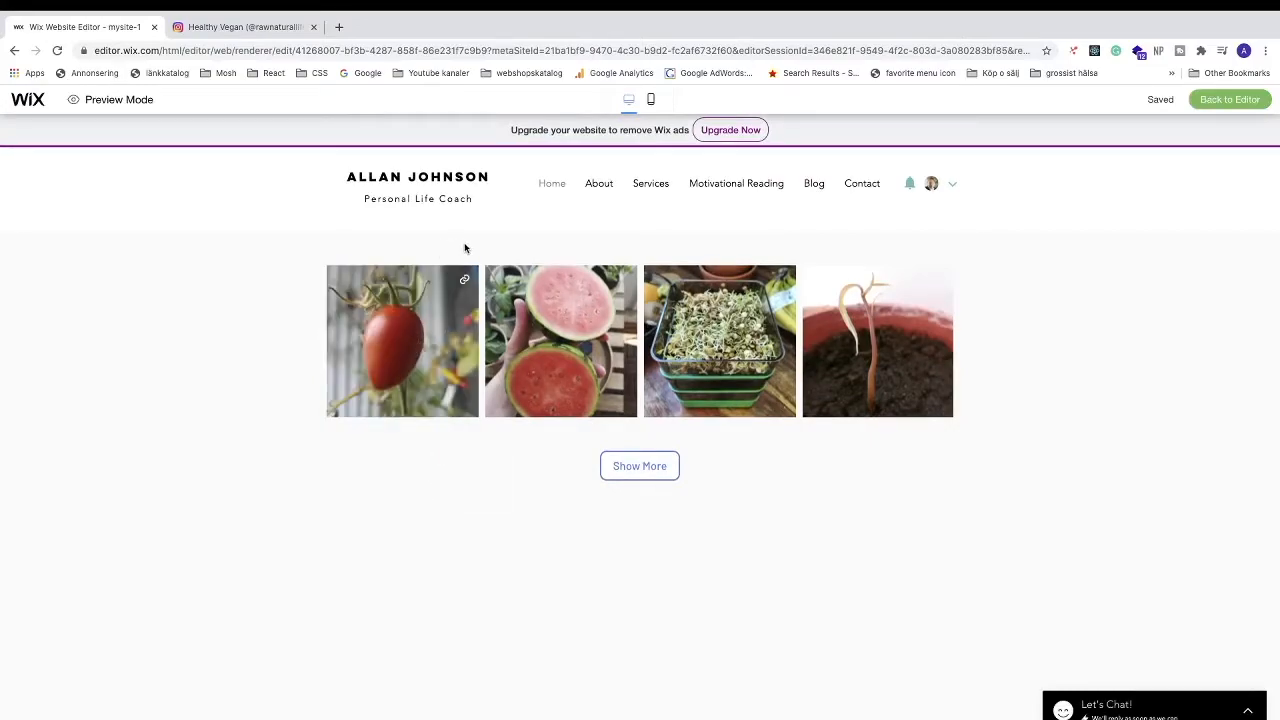
left_click(421, 320)
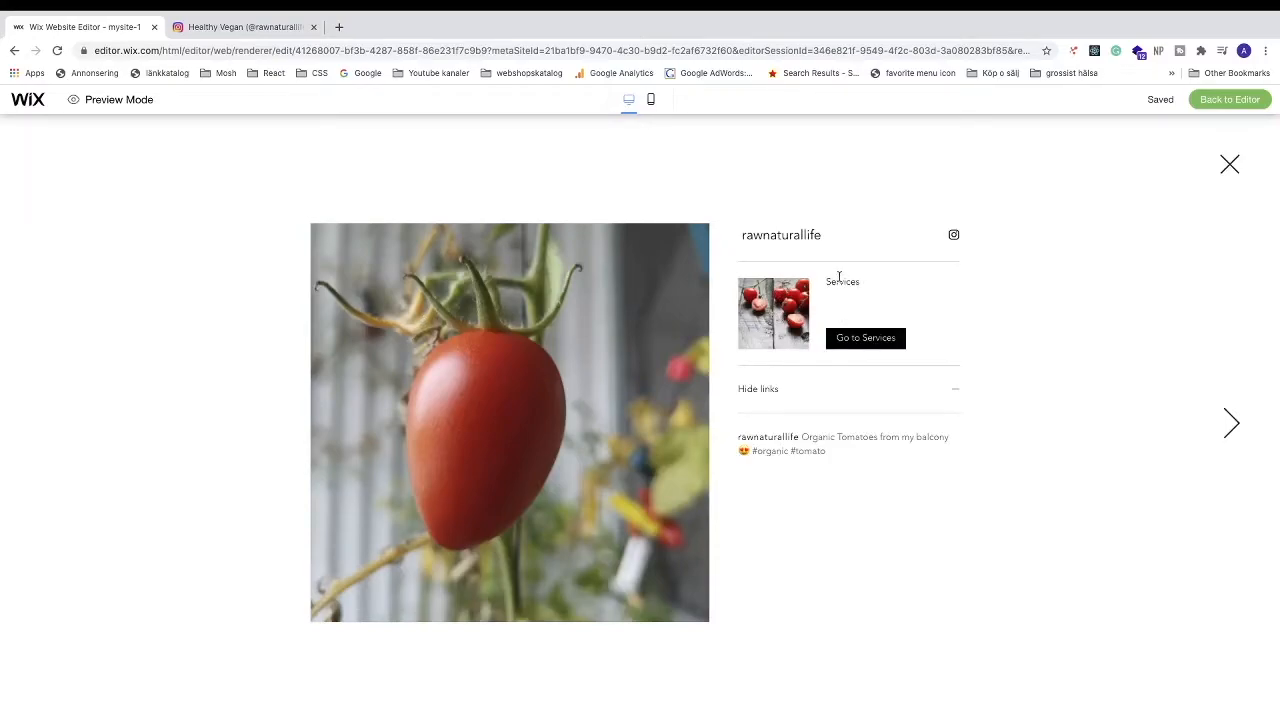
left_click_drag(826, 282, 871, 283)
left_click(903, 291)
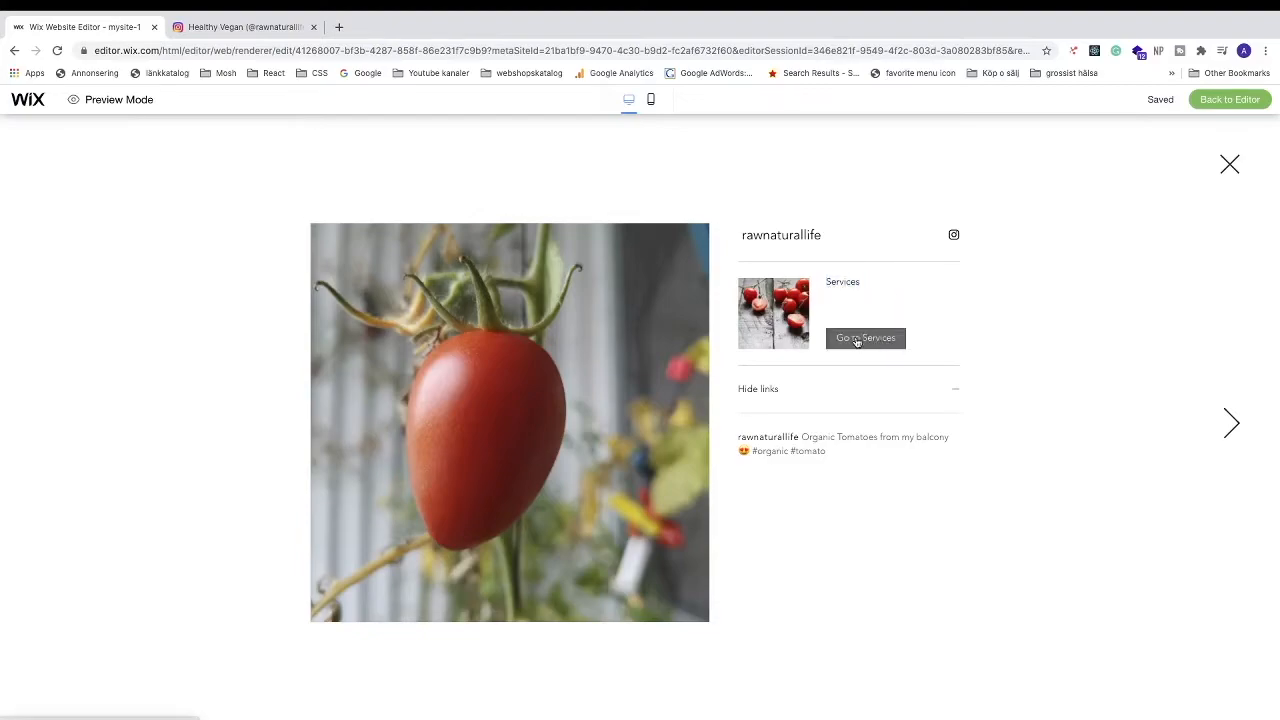
left_click(864, 342)
left_click(1230, 164)
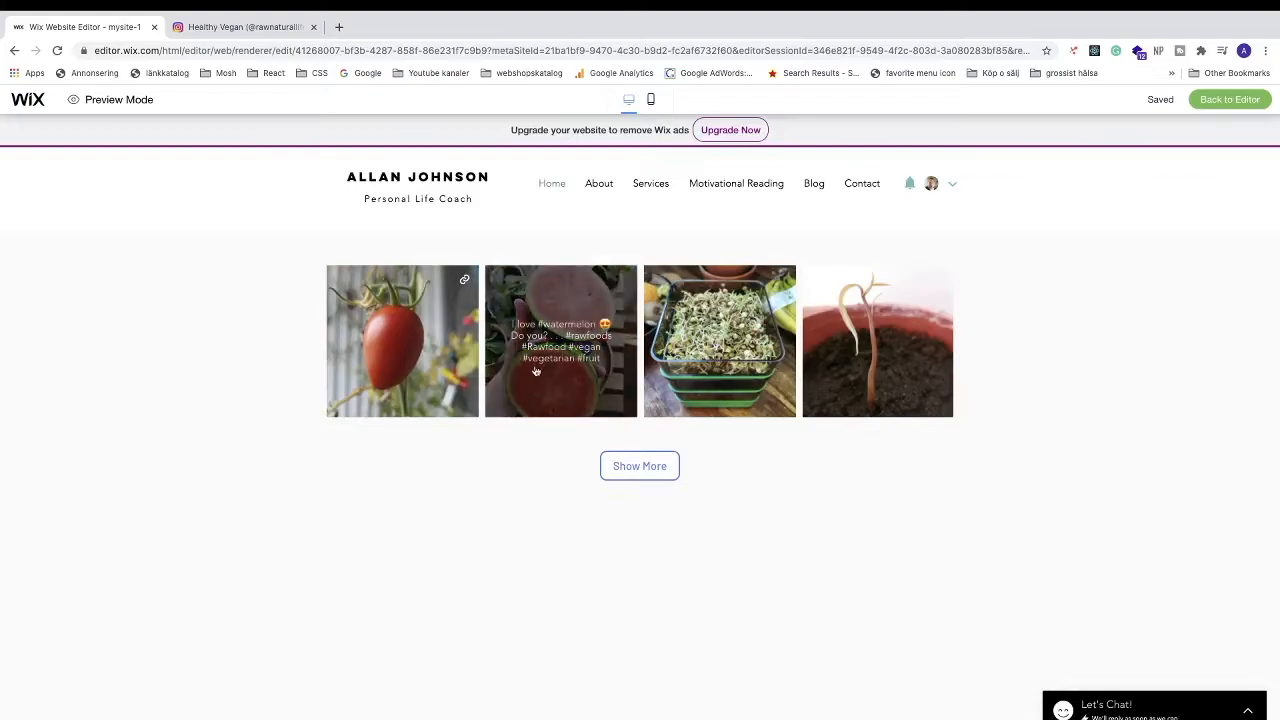
Step: Expand the Instagram feed with Show More in the preview, look over the additional posts and return to the editor
scroll(525, 408, "up", 1)
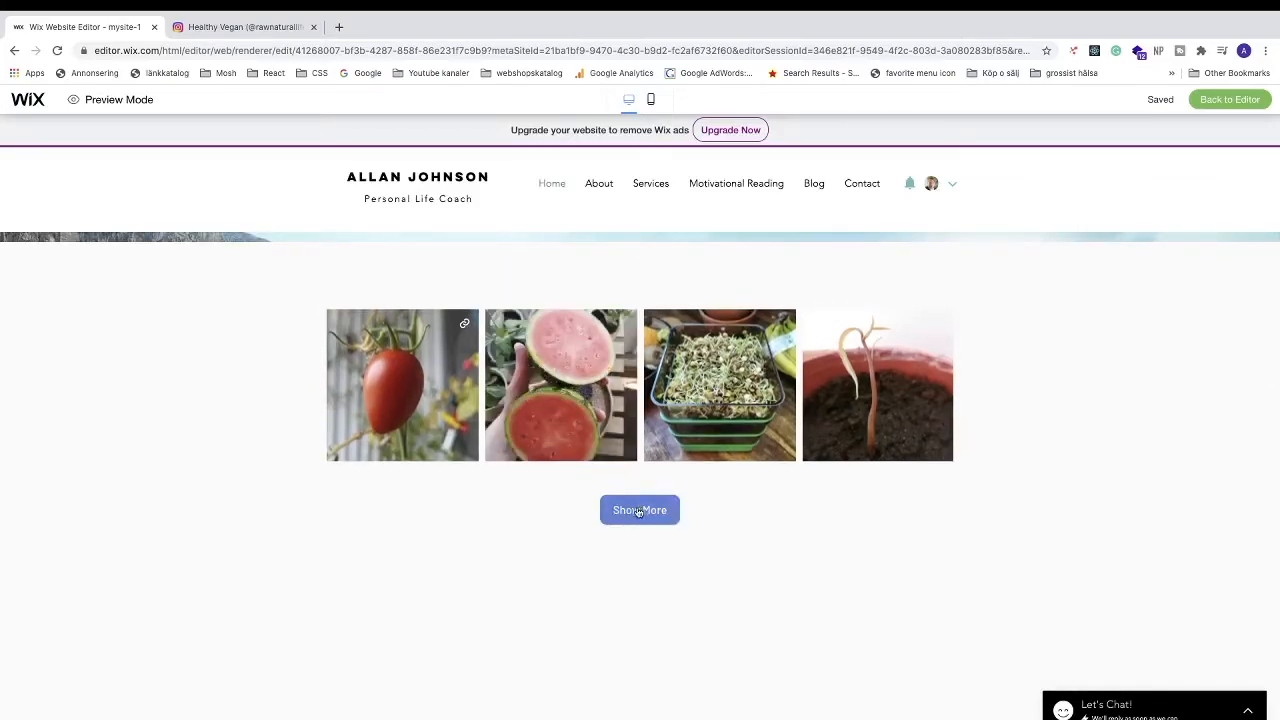
left_click(636, 514)
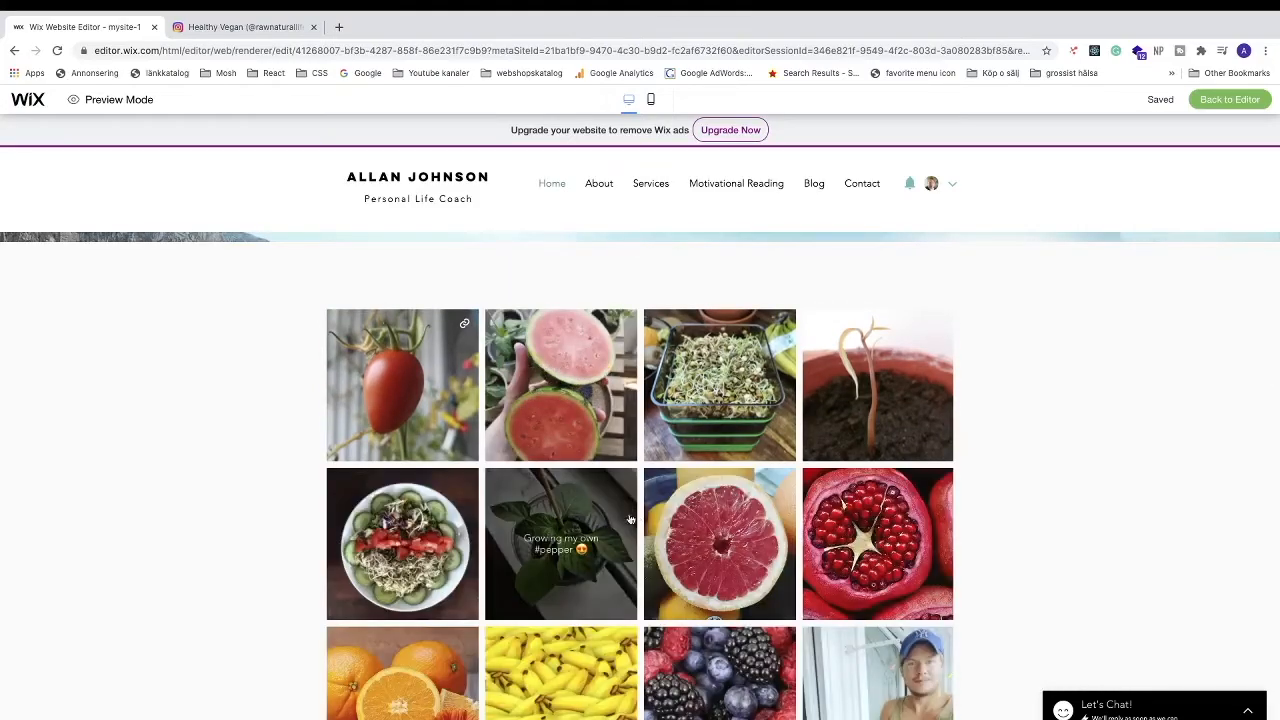
scroll(500, 400, "down", 1)
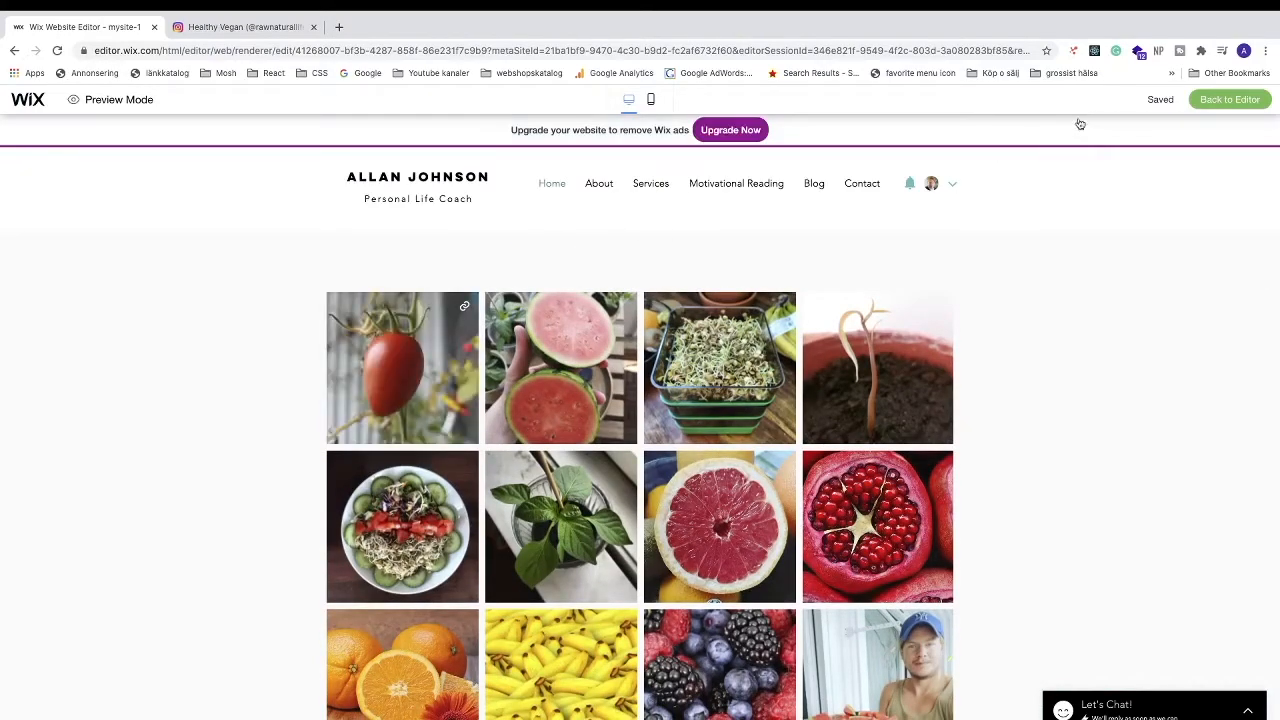
left_click(1213, 109)
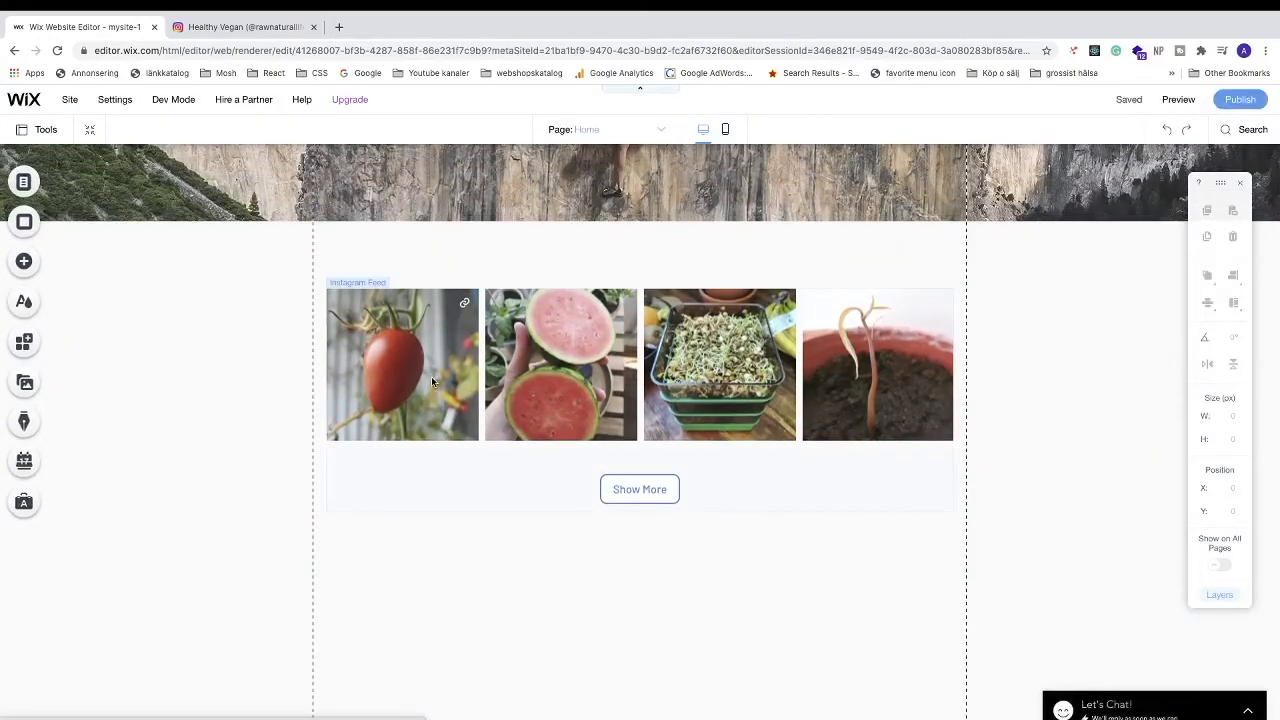
Step: Review the support options in the Instagram feed's settings and close the settings
left_click(432, 377)
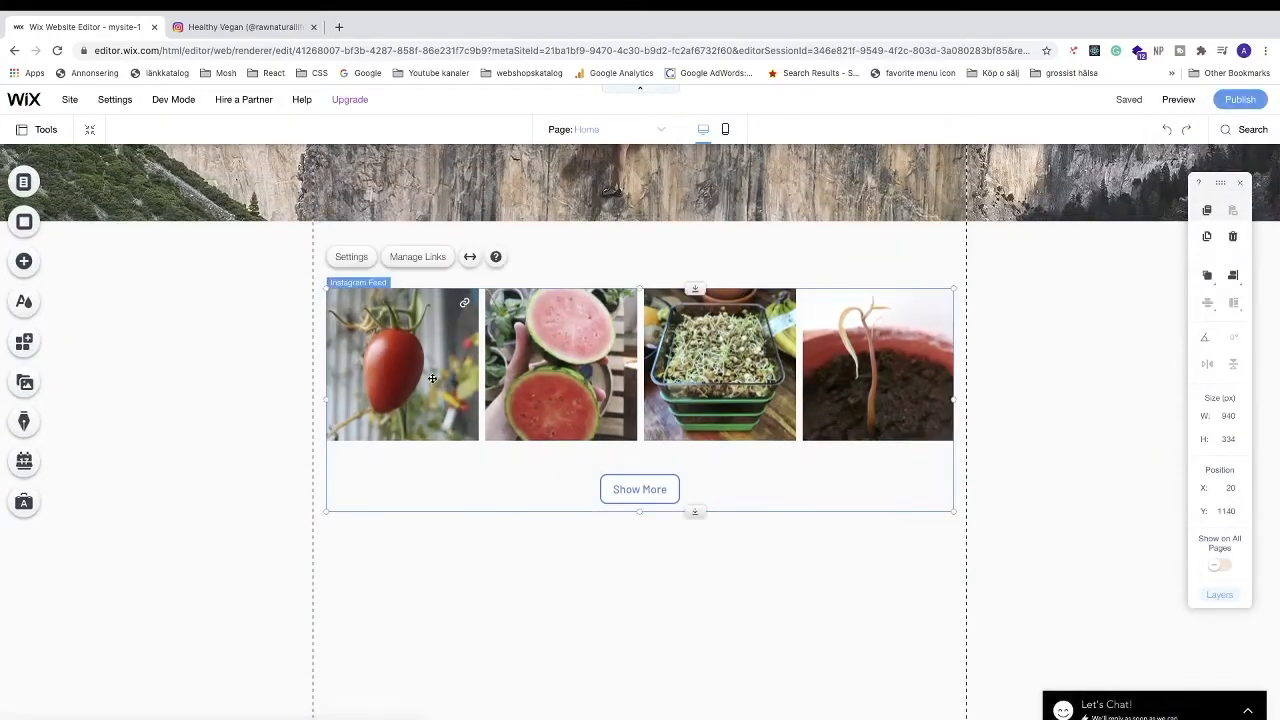
left_click(352, 263)
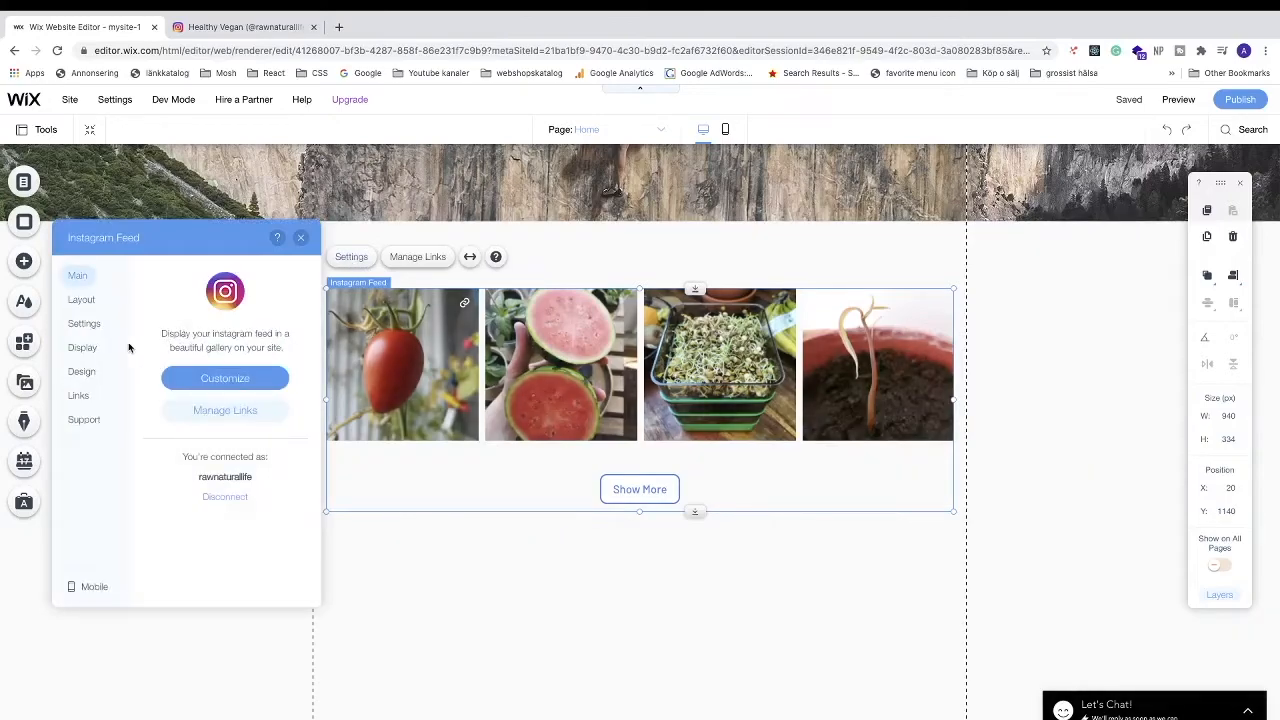
left_click(85, 421)
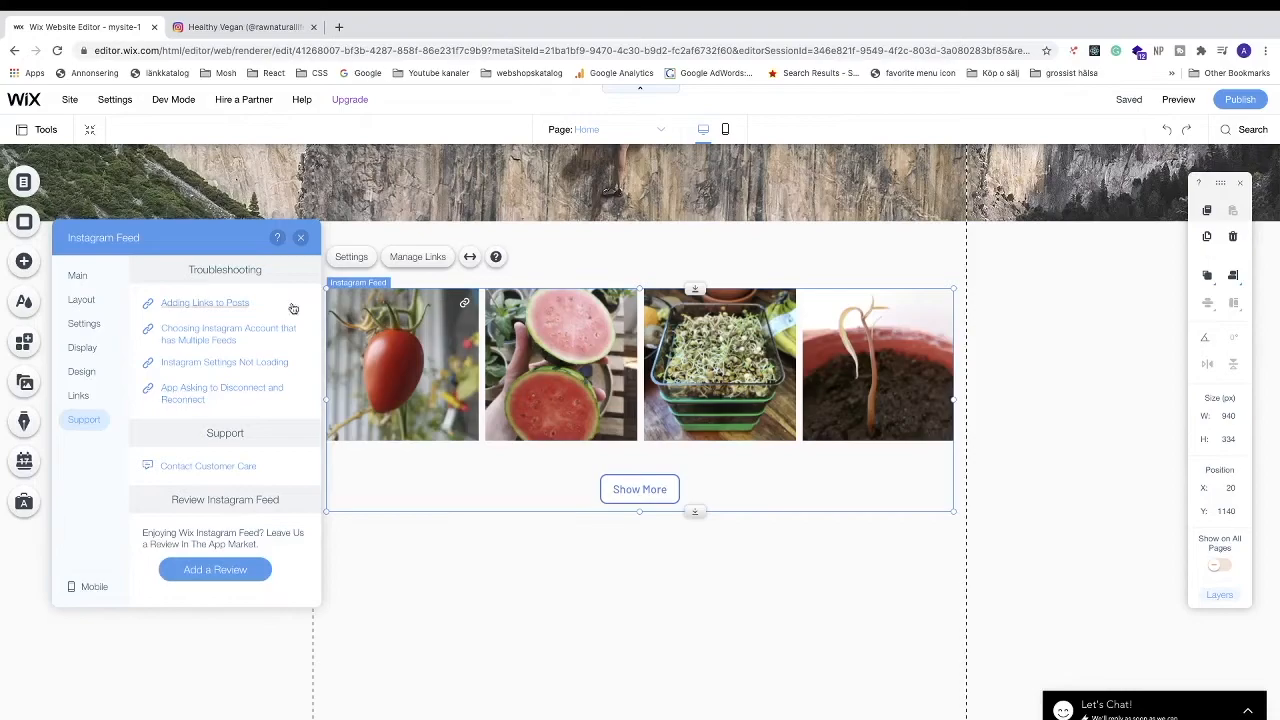
left_click(301, 239)
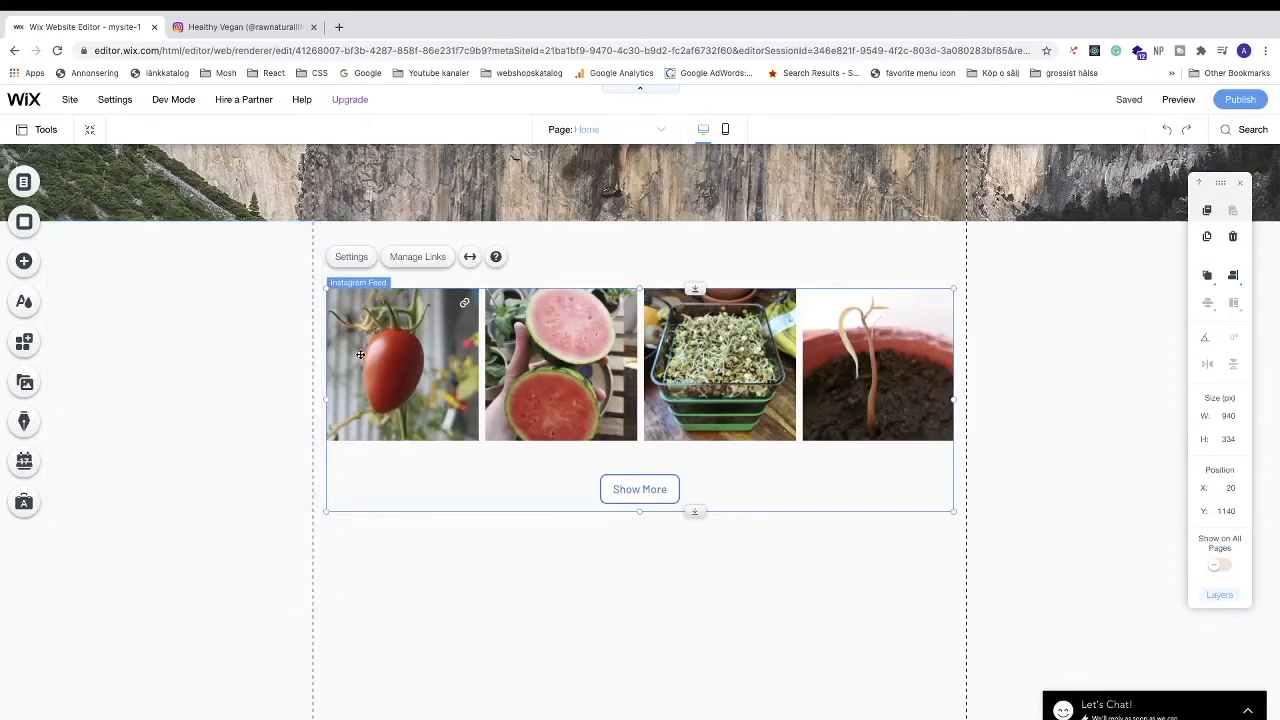